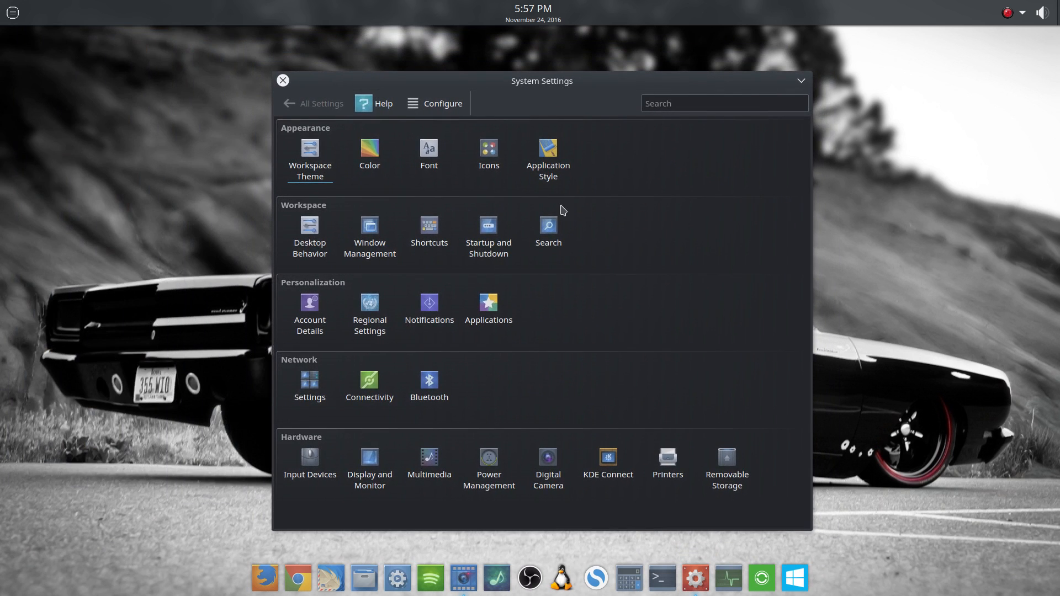
Open the Window Behavior settings under Window Management and shift the settings window slightly
mouse_move(379, 239)
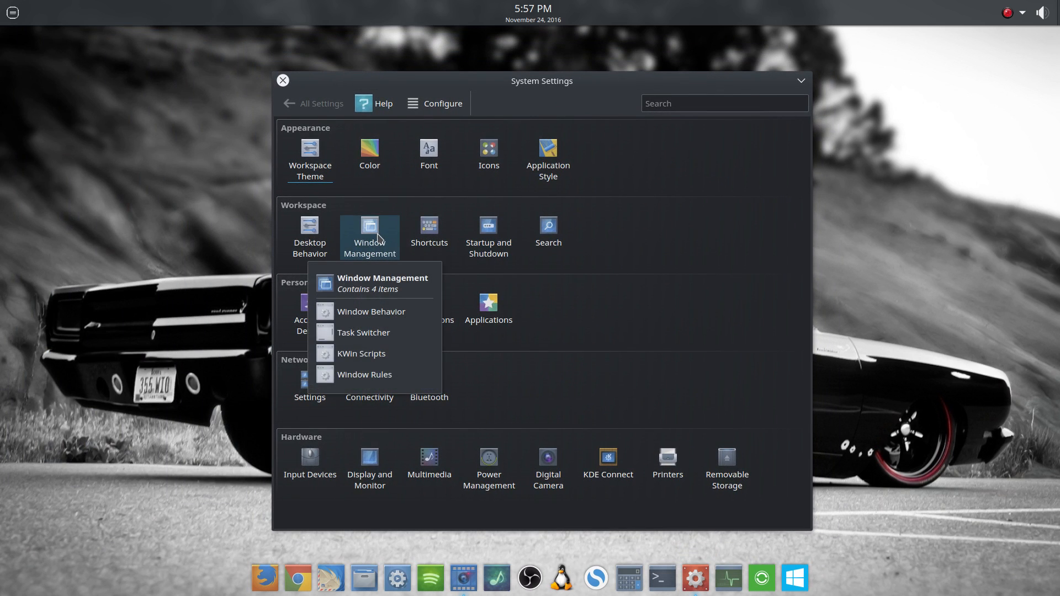
click(378, 238)
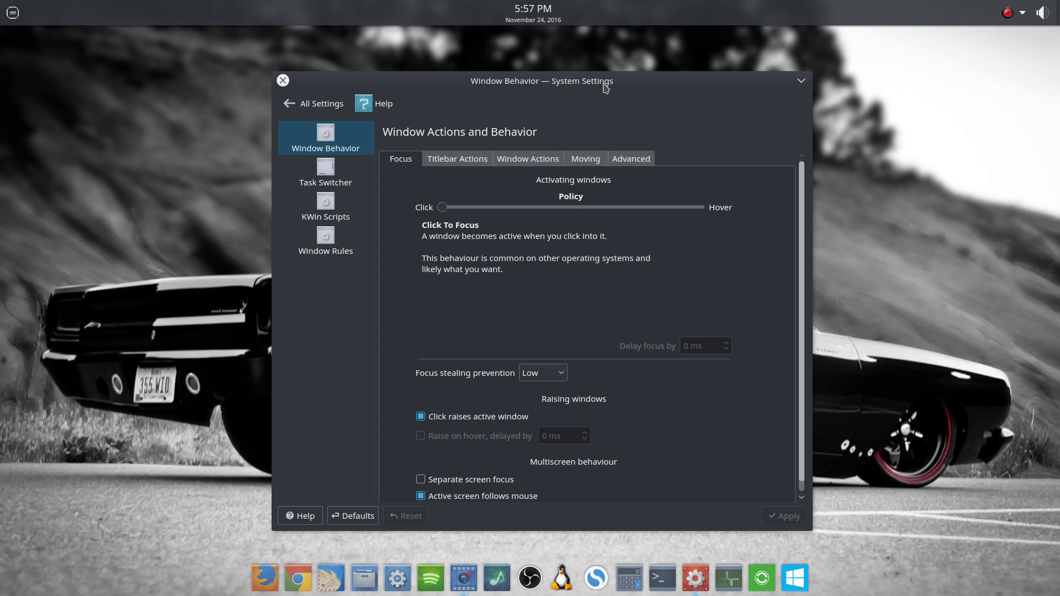
drag(605, 88, 592, 97)
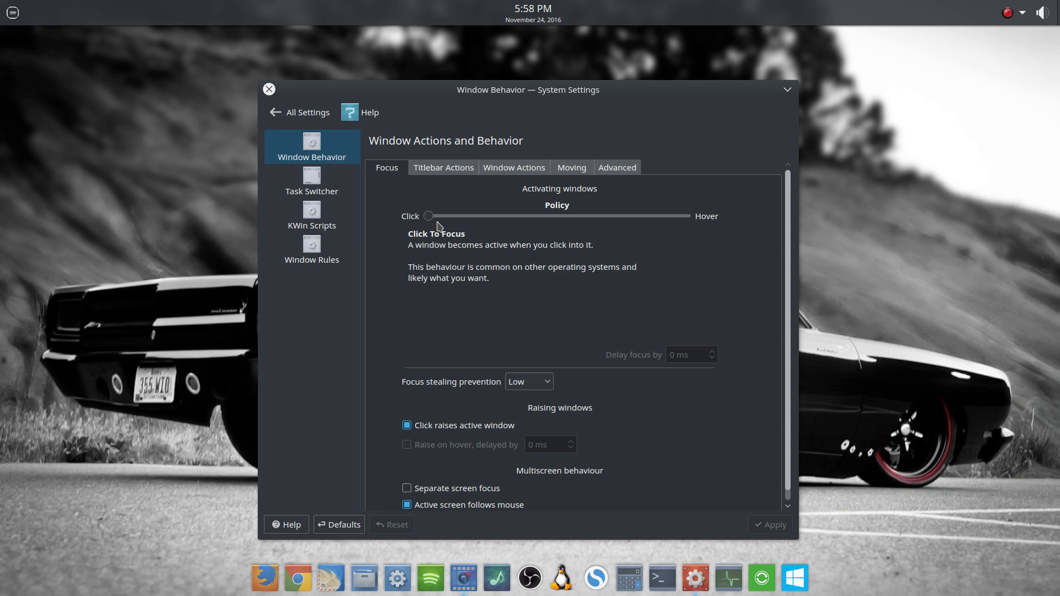
Open the Dolphin file manager and a blank KWrite document alongside System Settings
click(367, 577)
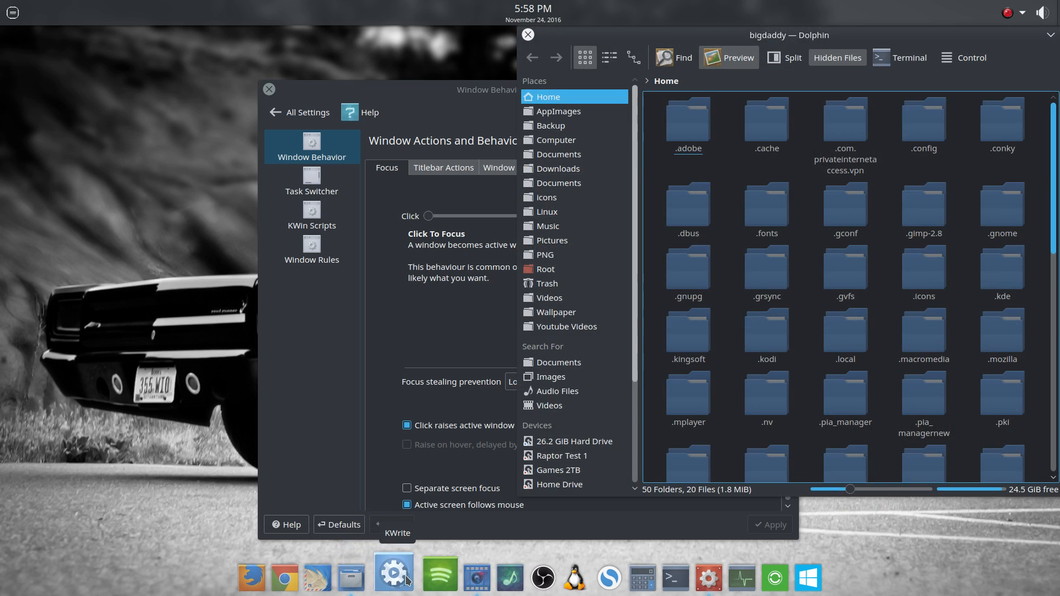
click(396, 577)
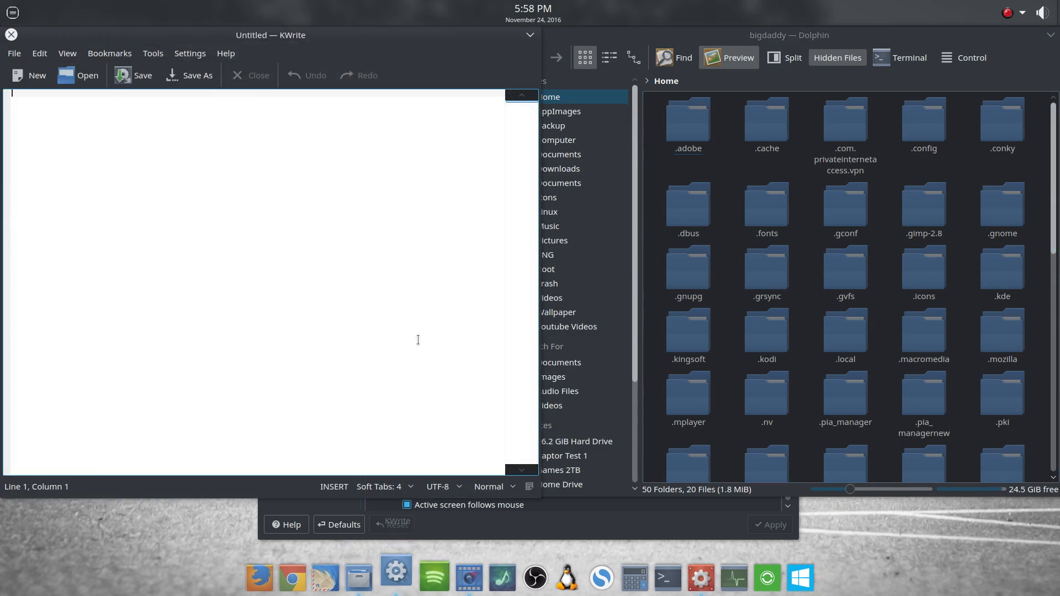
right_click(424, 37)
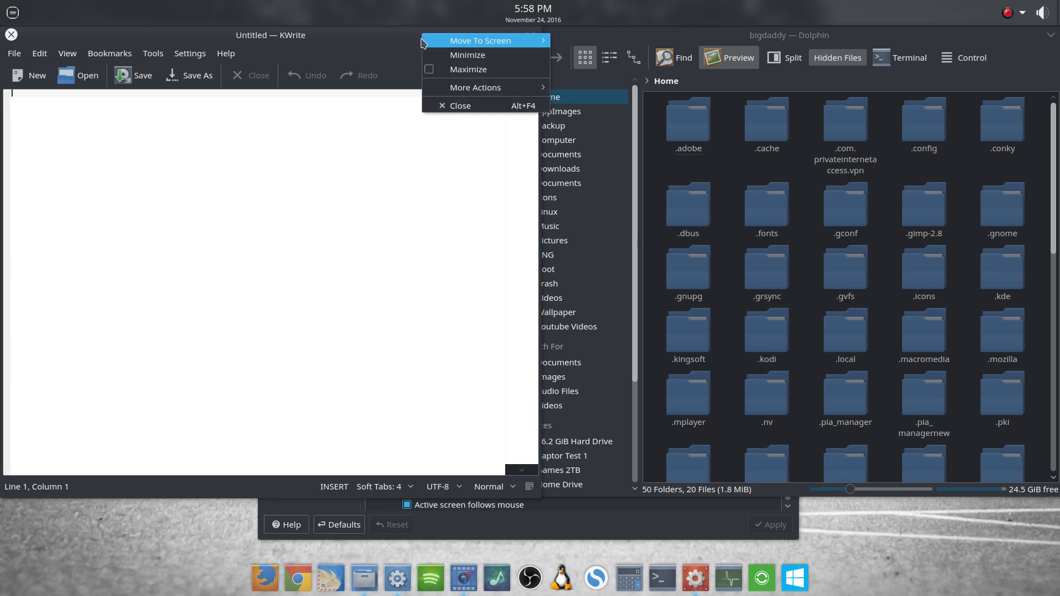
mouse_move(475, 88)
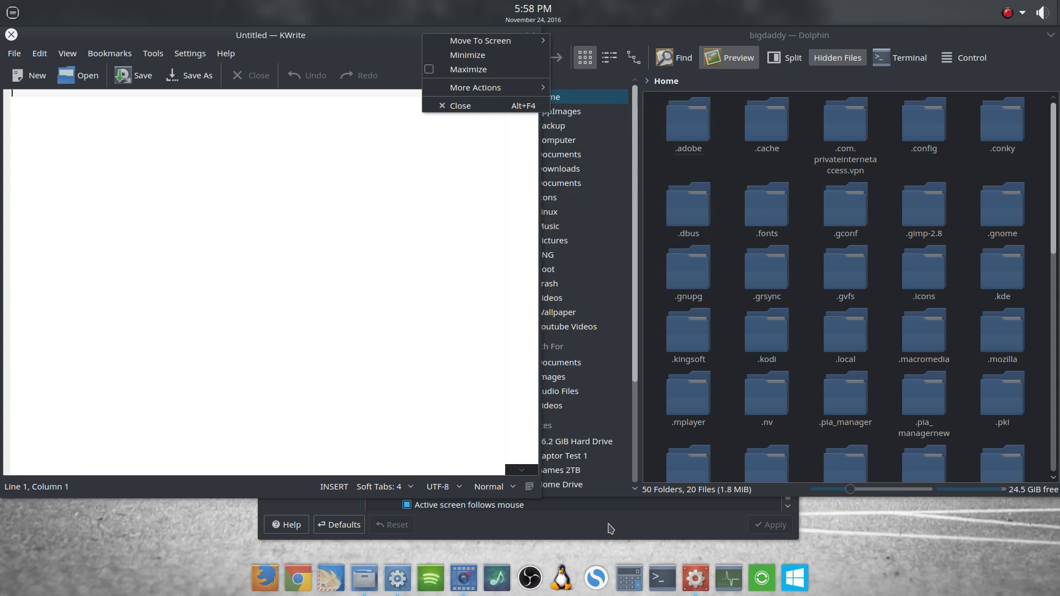
click(628, 576)
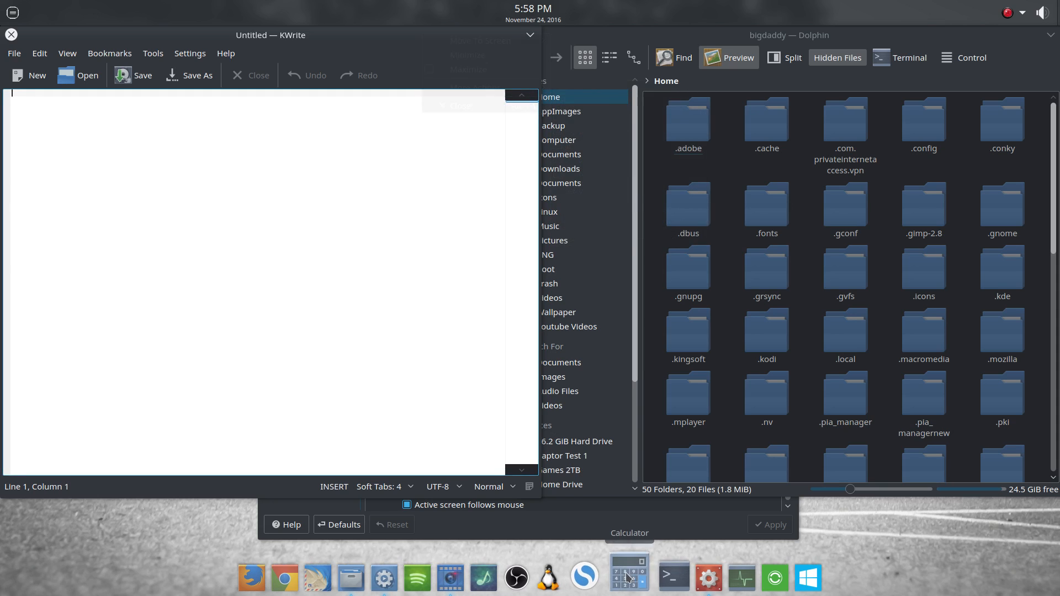
Bring System Settings to the front, open the calculator and place it over the edge of the settings window
click(583, 536)
click(629, 578)
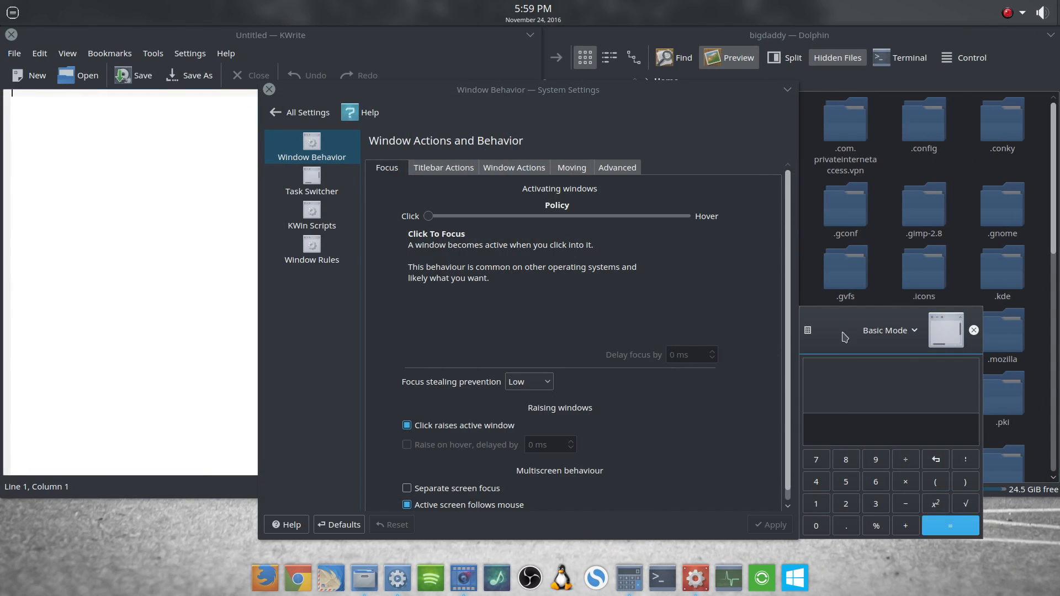
drag(845, 337, 766, 311)
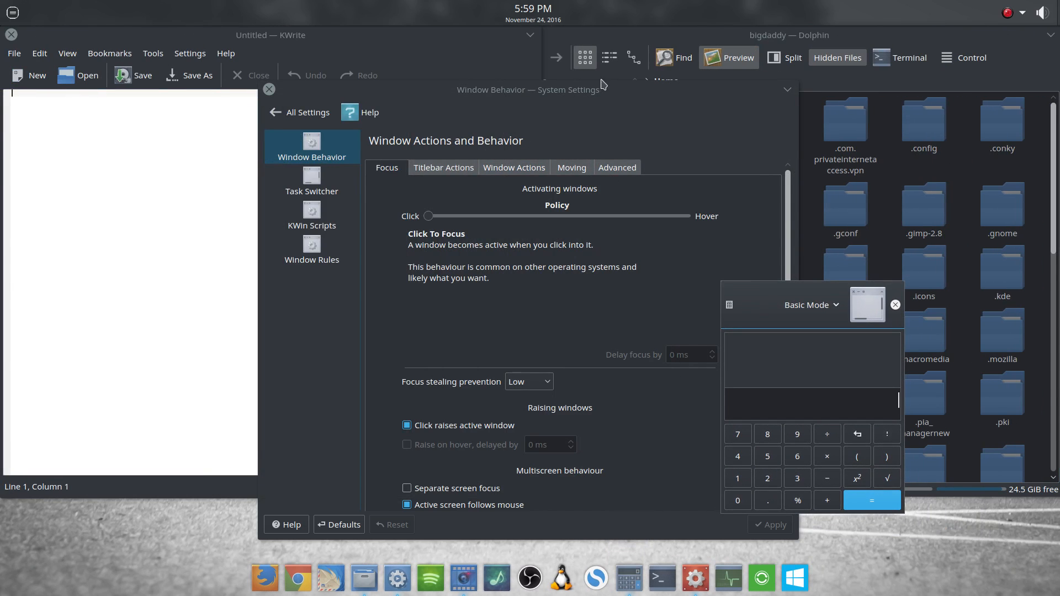
Raise Dolphin, KWrite, System Settings and the calculator one after another to examine click-based focus
click(821, 35)
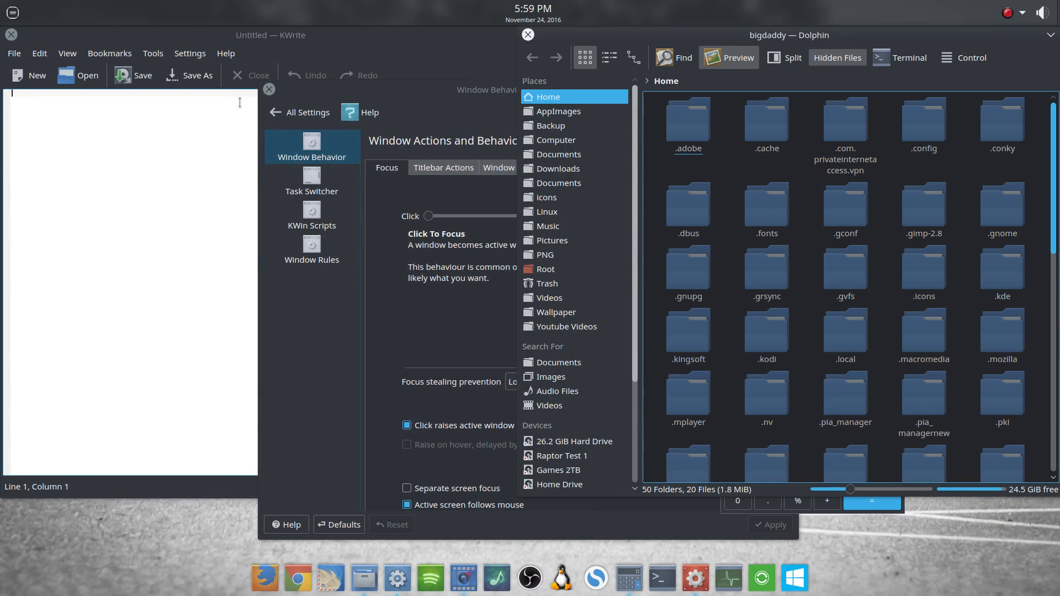
click(268, 39)
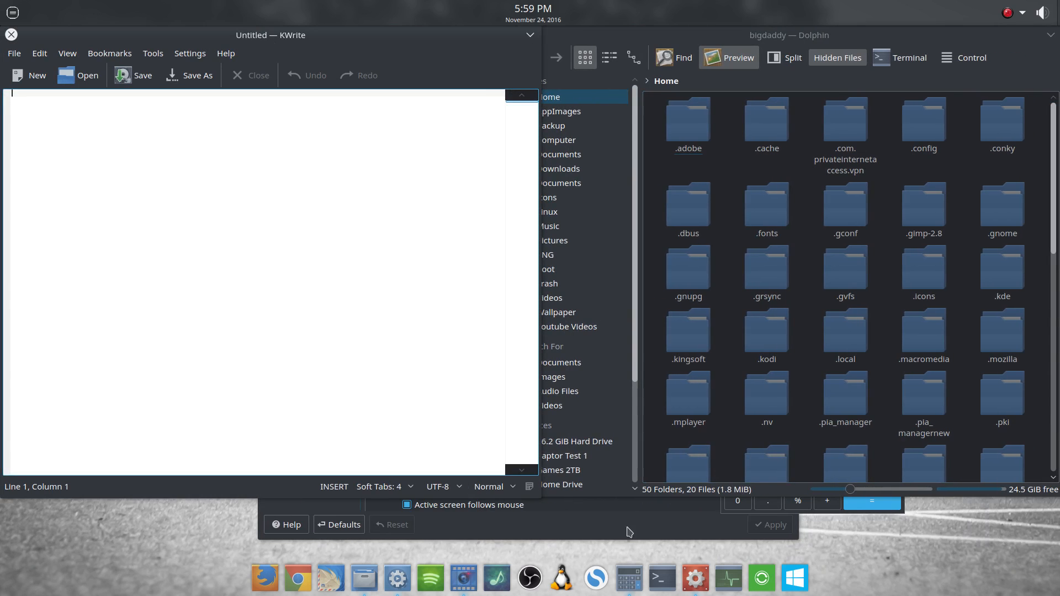
click(624, 531)
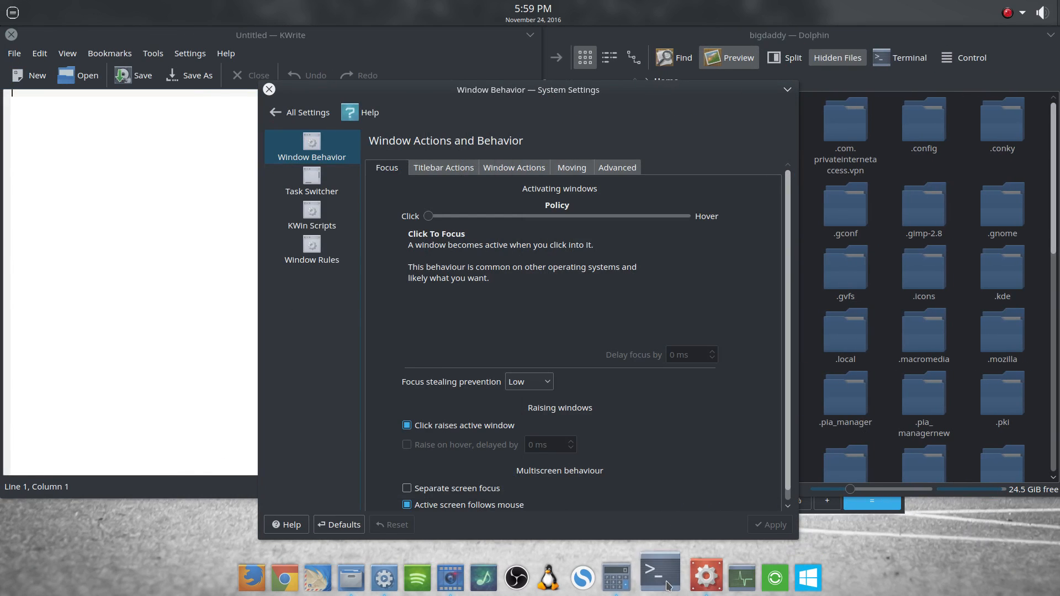
click(630, 578)
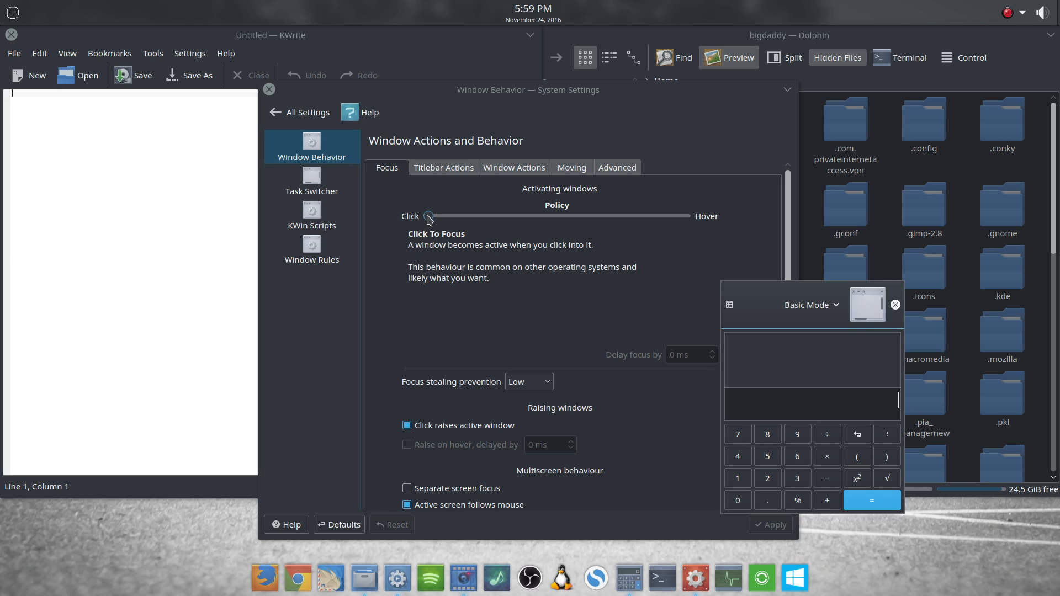
Set the window focus policy to Click To Focus - Mouse Precedence and apply it
click(433, 218)
drag(433, 218, 477, 218)
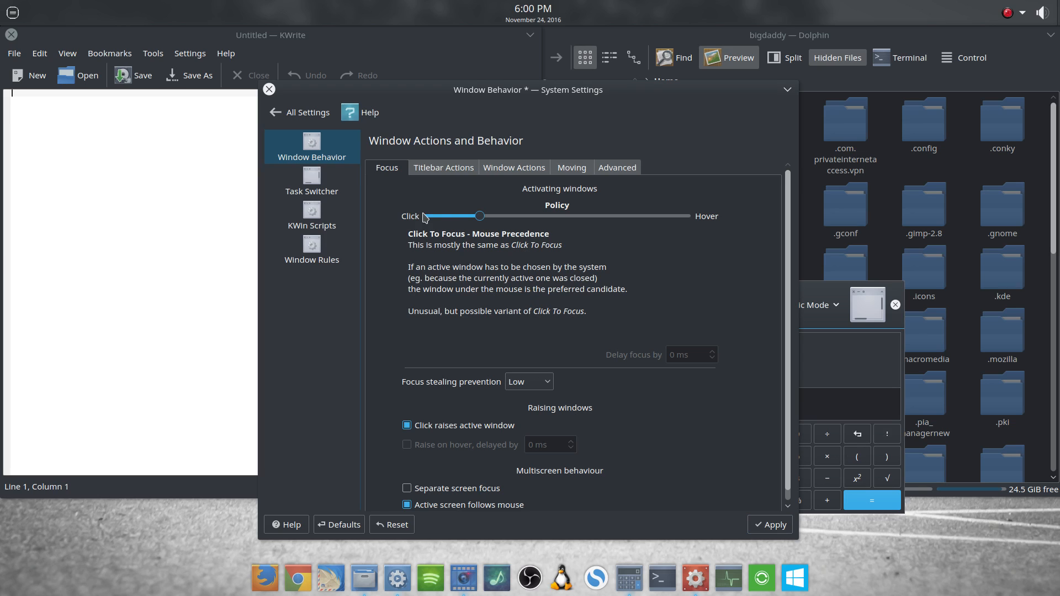
click(768, 524)
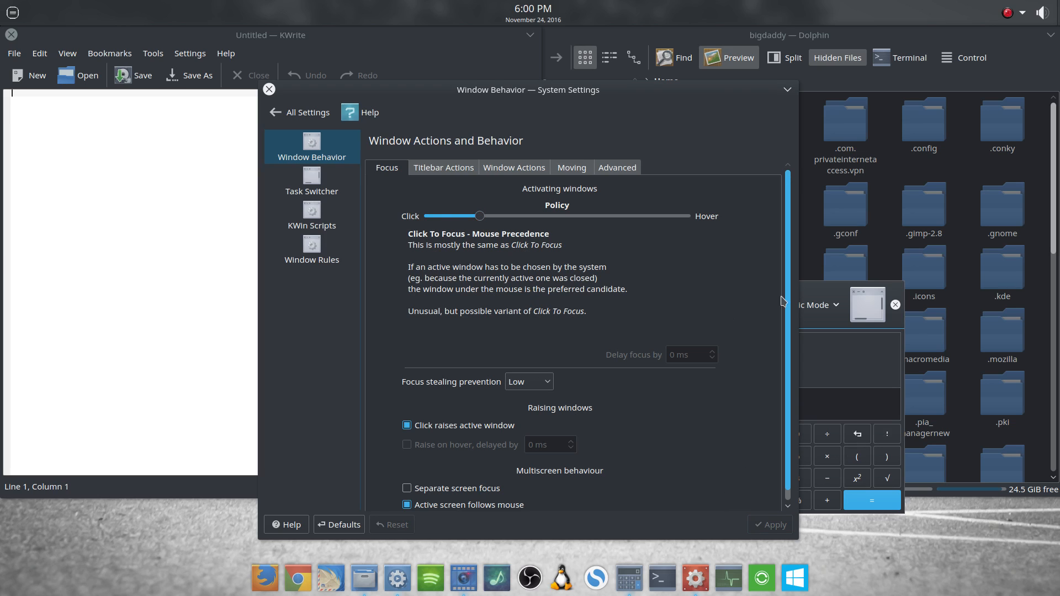
Raise and close the calculator over Dolphin, and scroll Dolphin's files to test mouse-precedence focus
click(819, 291)
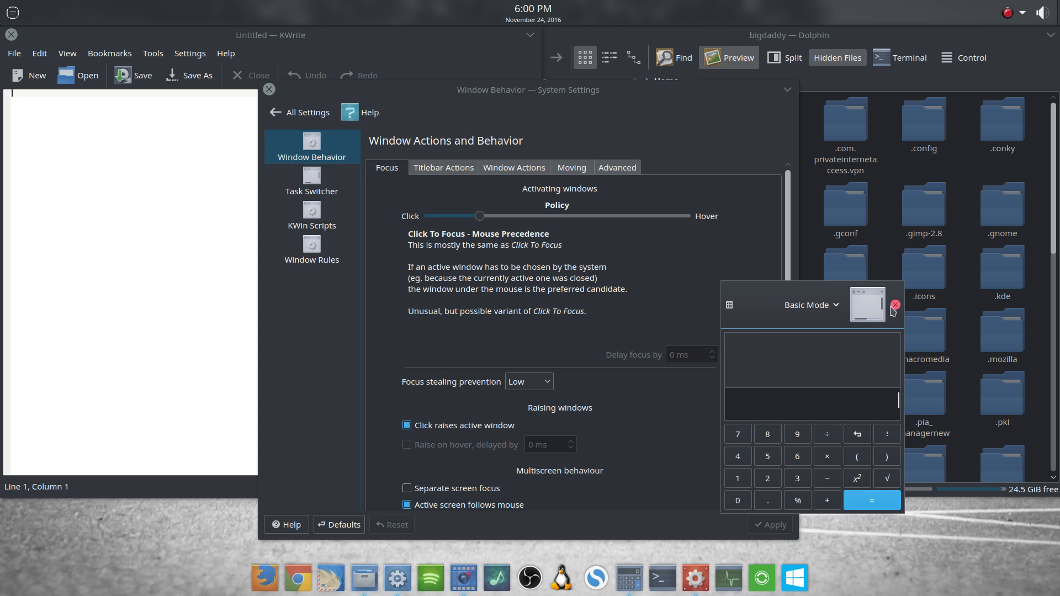
click(895, 306)
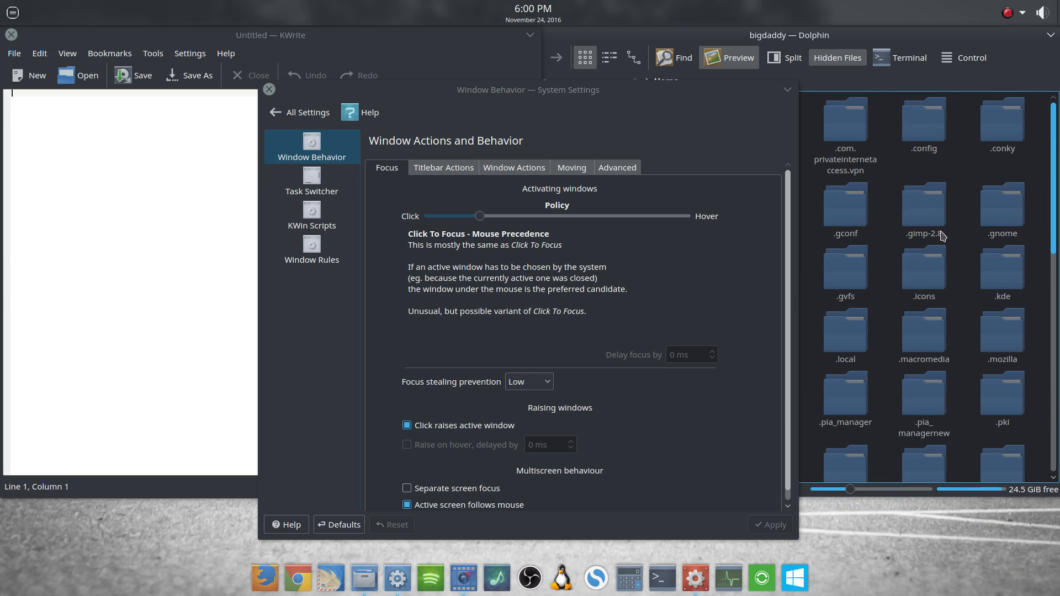
scroll(958, 306, down, 10)
scroll(958, 306, up, 10)
scroll(889, 287, down, 10)
scroll(888, 293, up, 10)
Apply the Focus Follows Mouse policy and reopen the calculator overlapping the settings window
drag(484, 219, 518, 220)
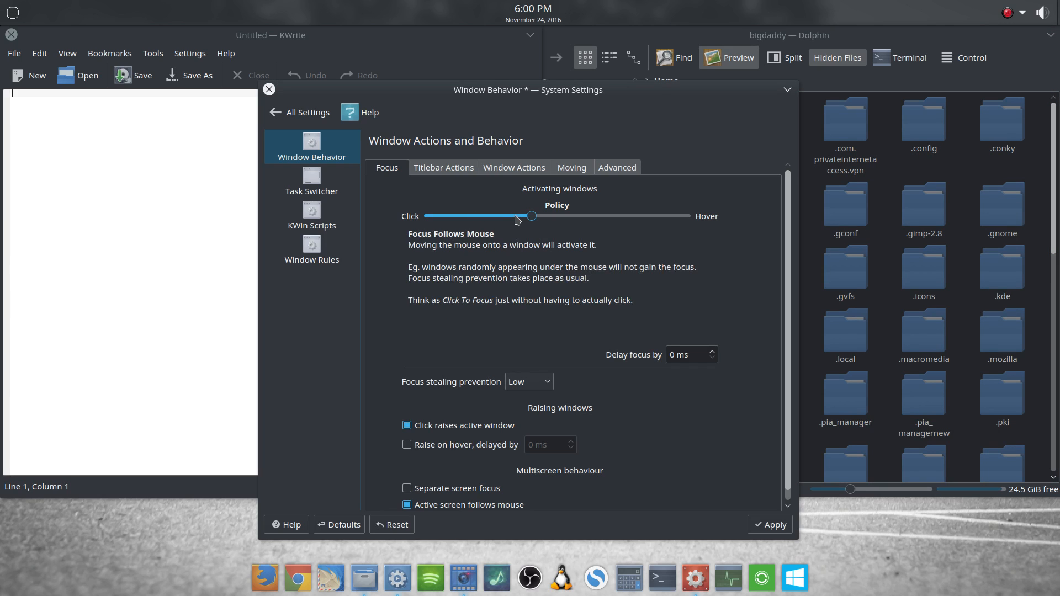
click(771, 526)
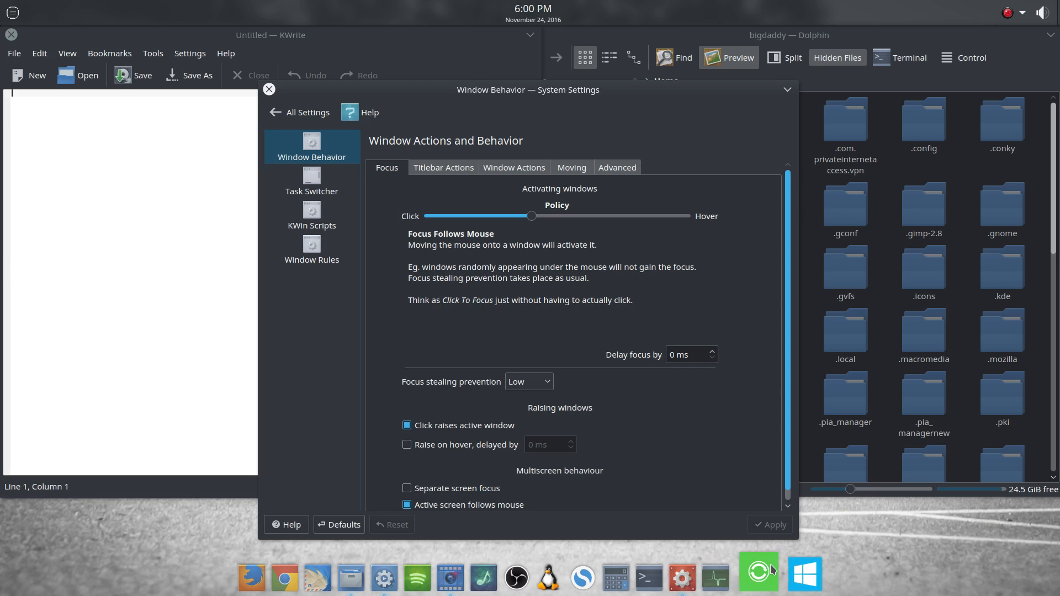
click(630, 578)
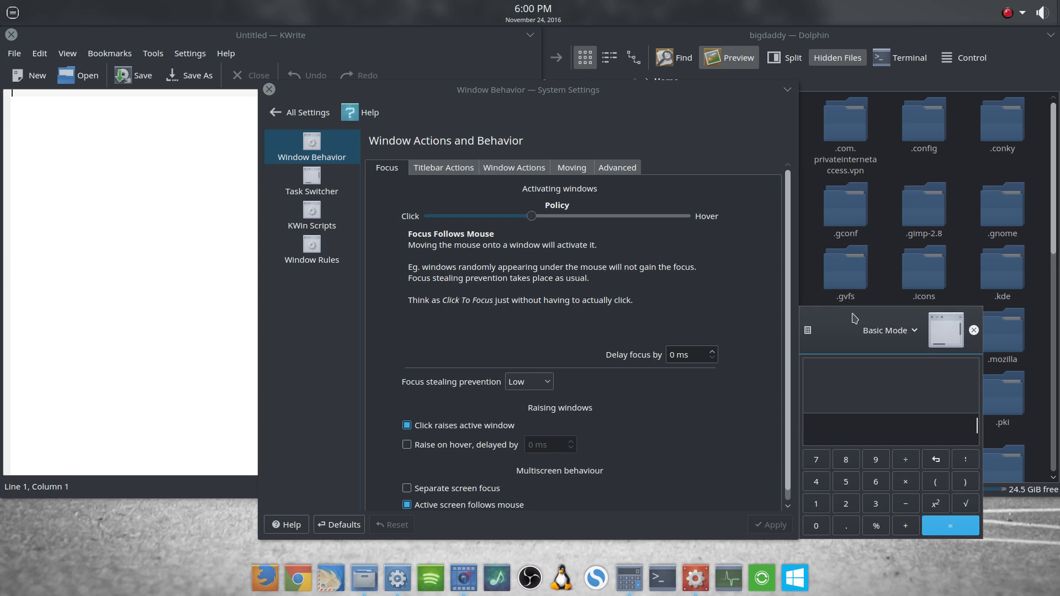
drag(856, 319, 748, 277)
click(741, 138)
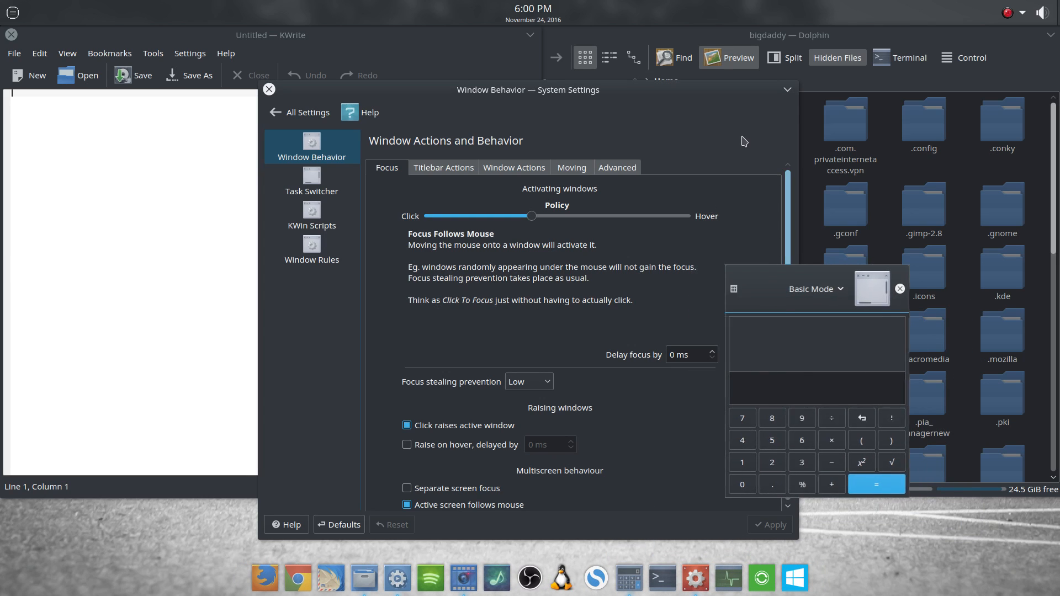
Close the calculator with the pointer over Dolphin and scroll its folders to test Focus Follows Mouse
click(820, 335)
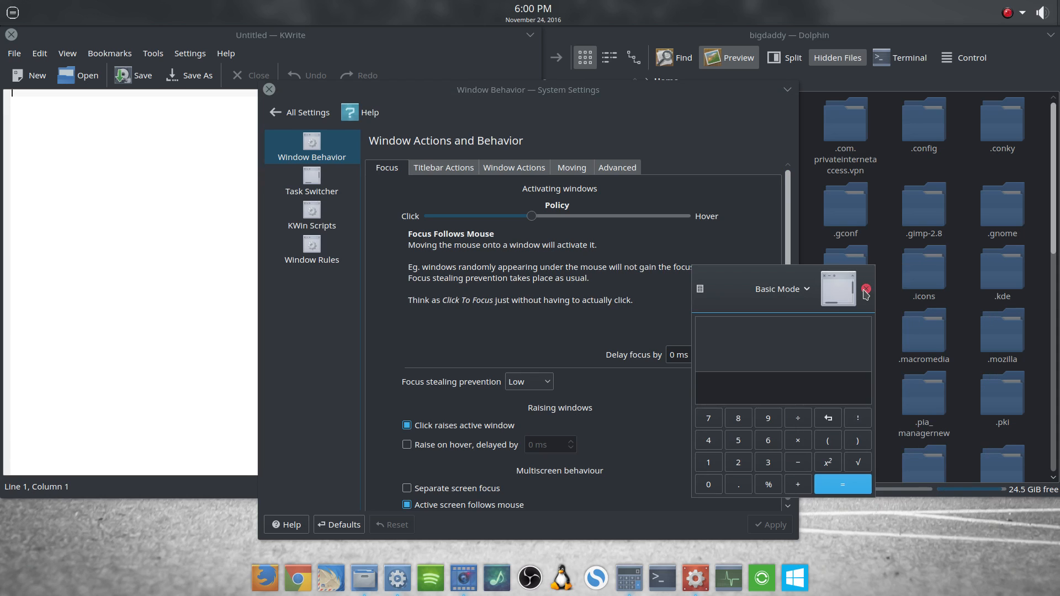
click(866, 289)
scroll(895, 241, down, 10)
scroll(895, 241, up, 6)
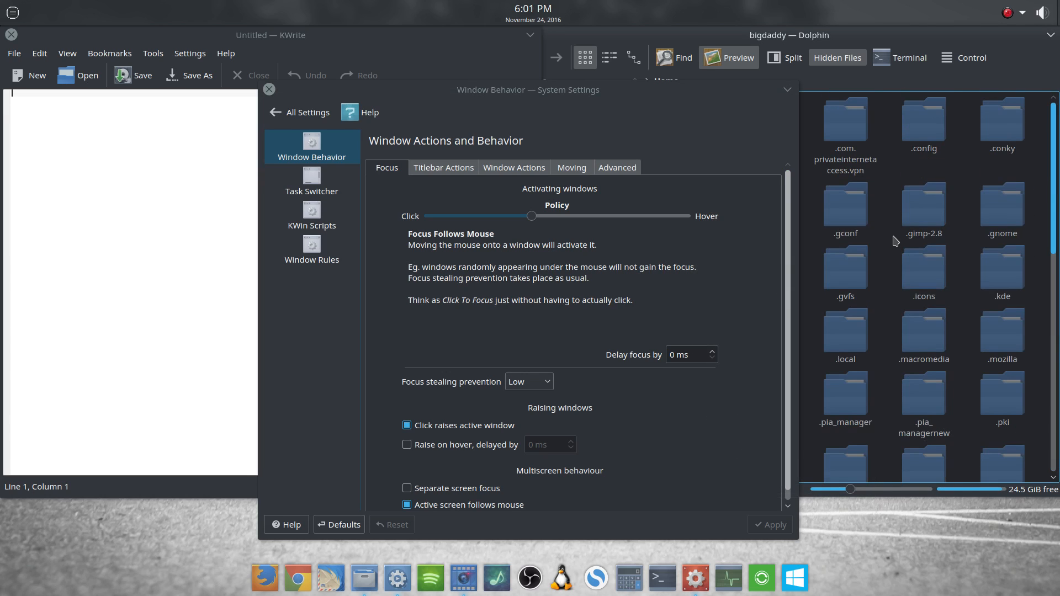
scroll(896, 241, down, 5)
scroll(895, 243, up, 5)
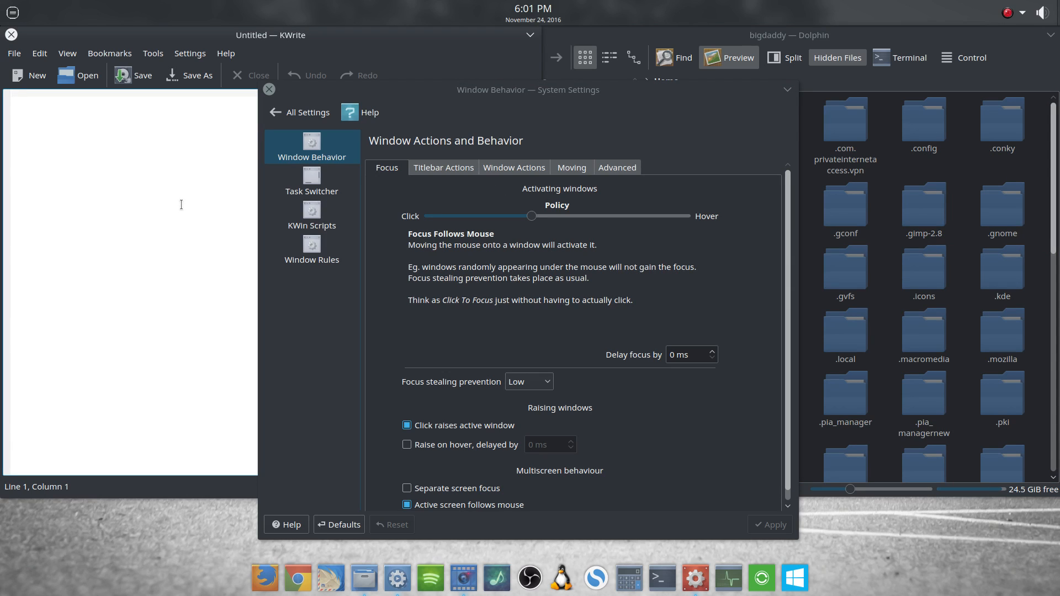
Enter "go team follow mouse" in the KWrite document, raising KWrite and System Settings in turn
text(go team)
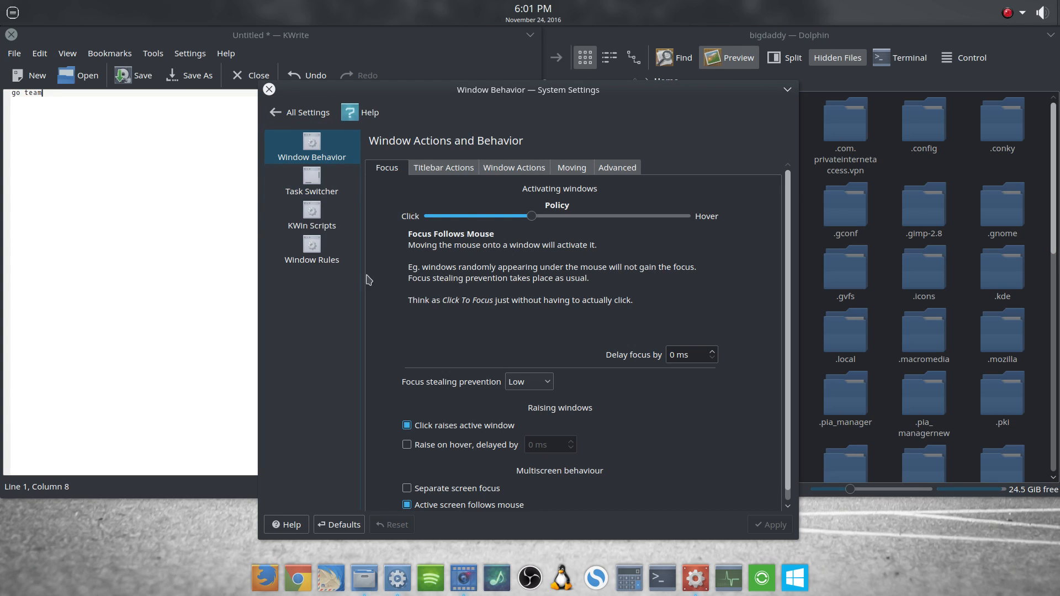
click(207, 224)
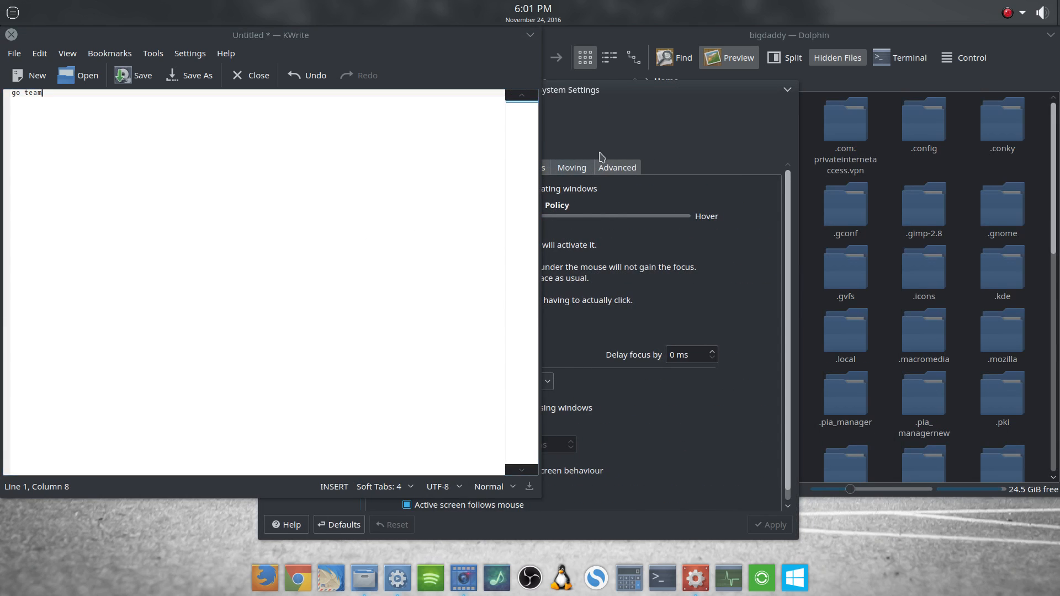
click(615, 121)
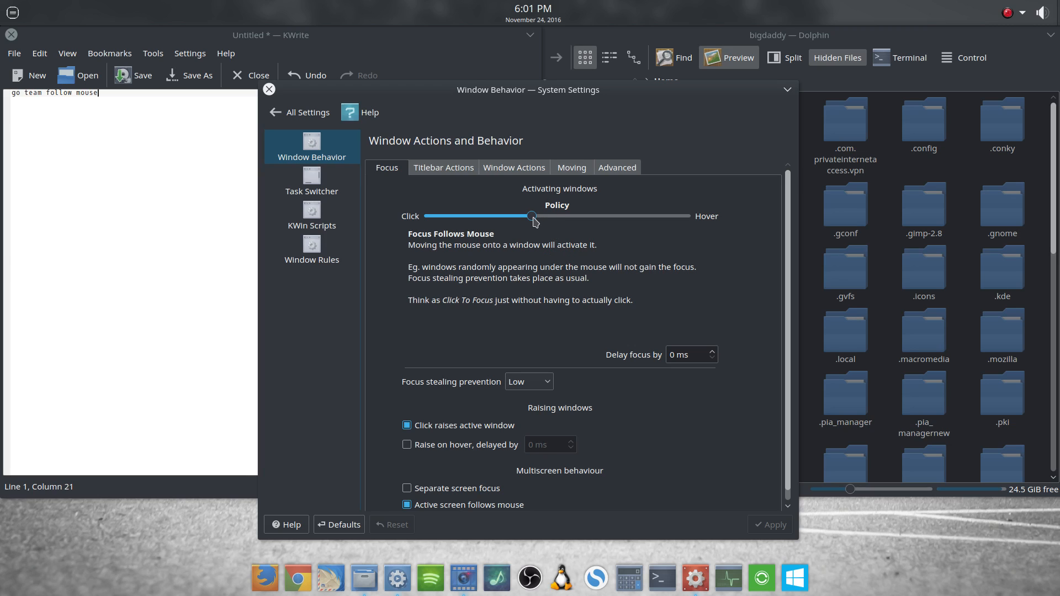
Apply the Focus Follows Mouse - Mouse Precedence policy and disable "Click raises active window"
drag(533, 217, 579, 220)
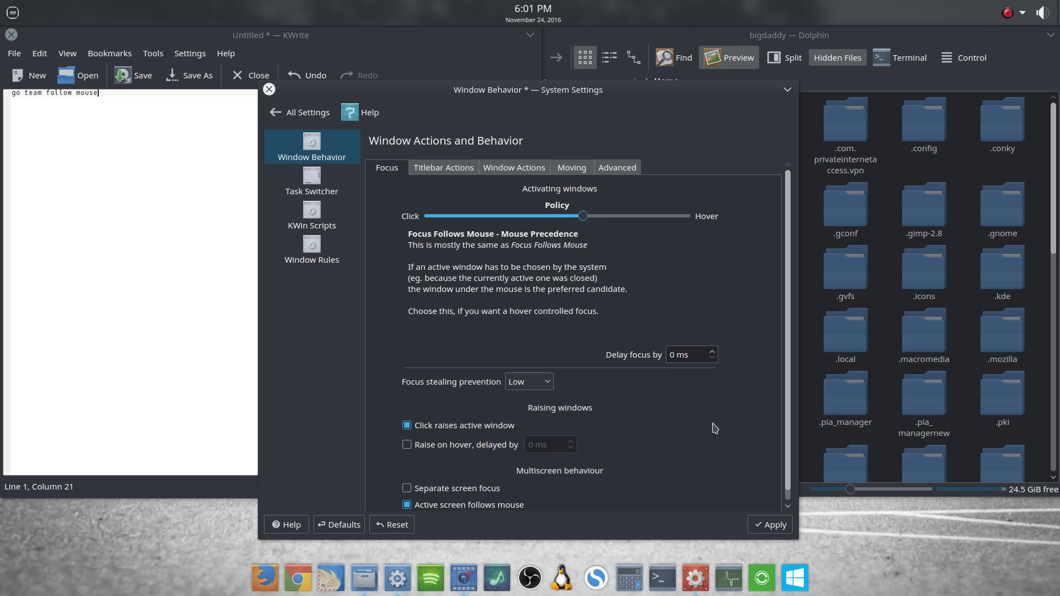
click(767, 526)
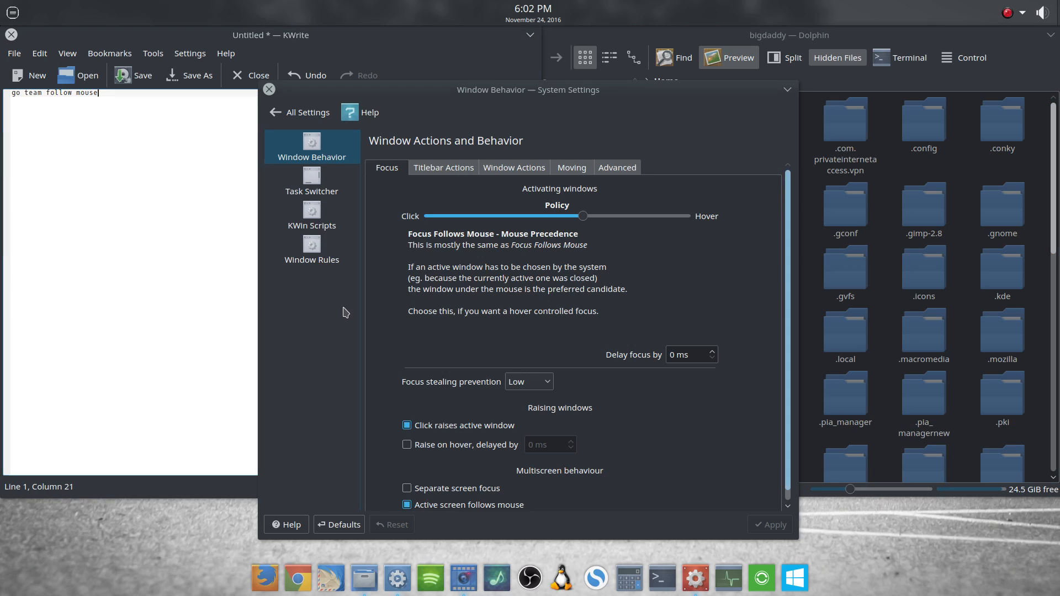
click(408, 425)
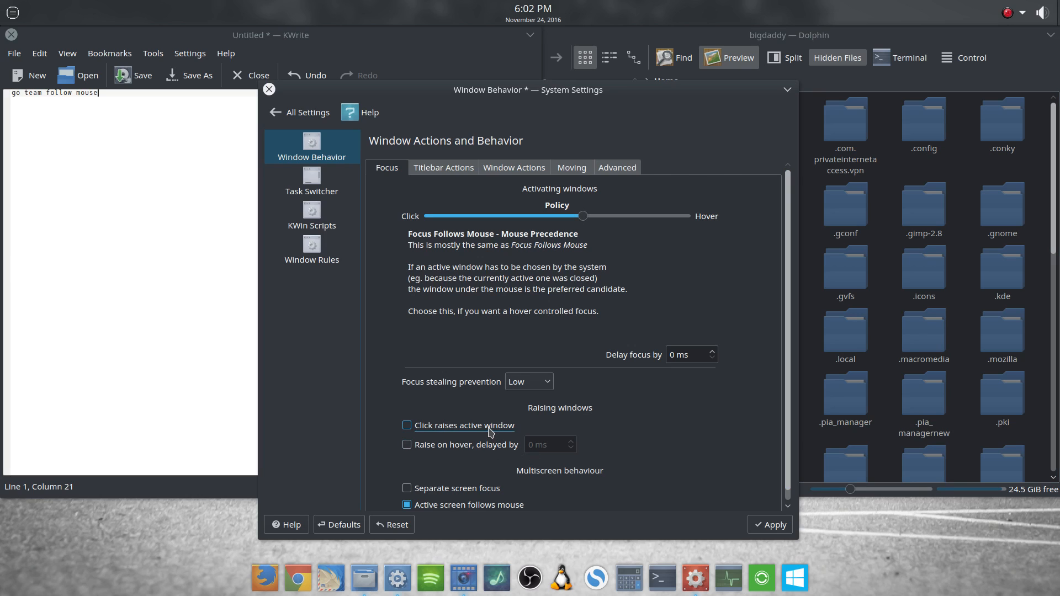
click(768, 525)
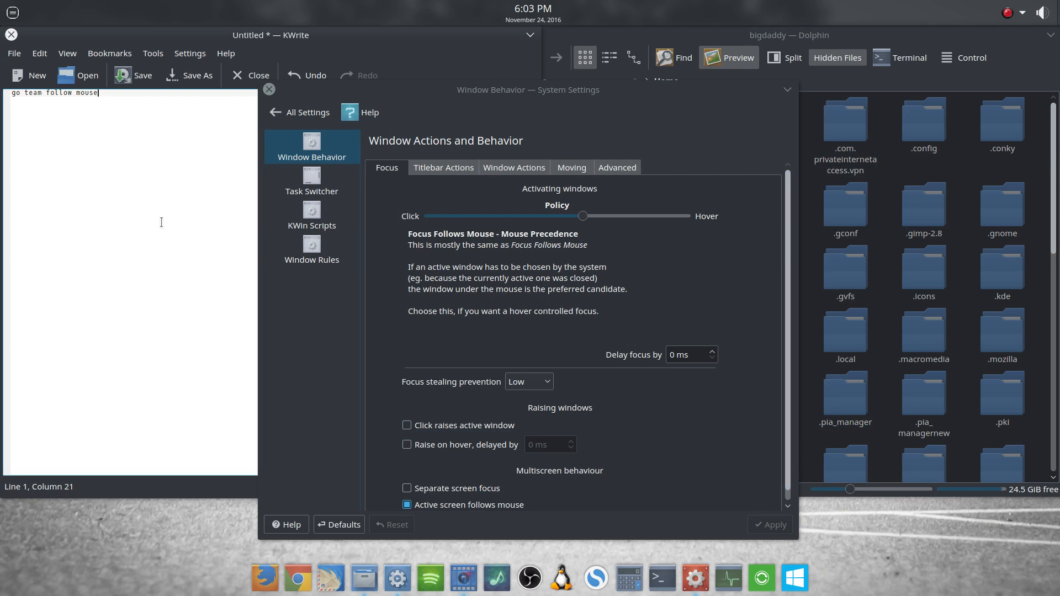
Enable "Raise on hover", apply it and test it by pointing at the overlapping windows
click(407, 445)
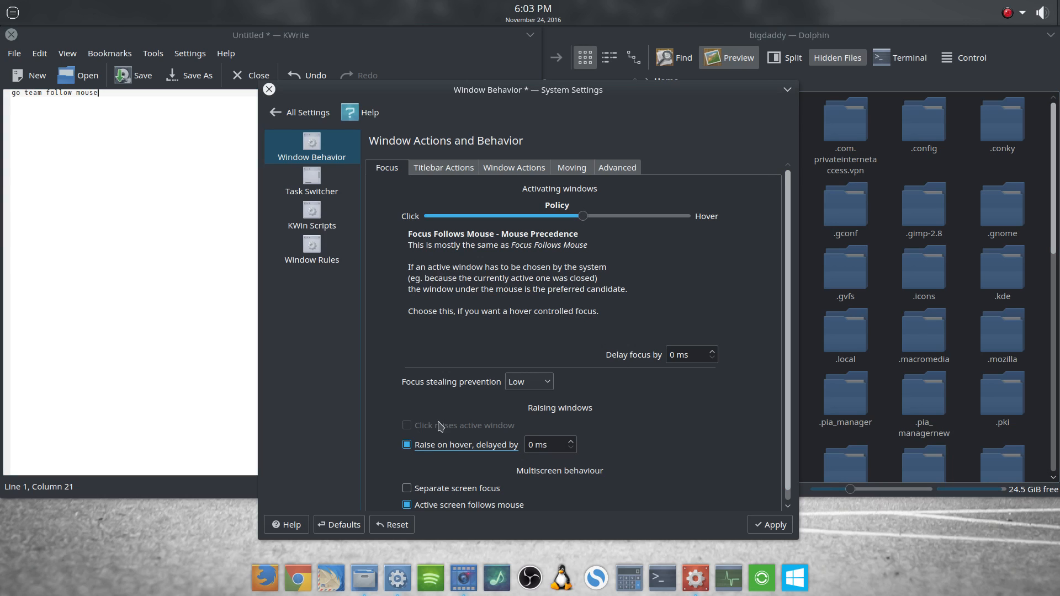
click(757, 520)
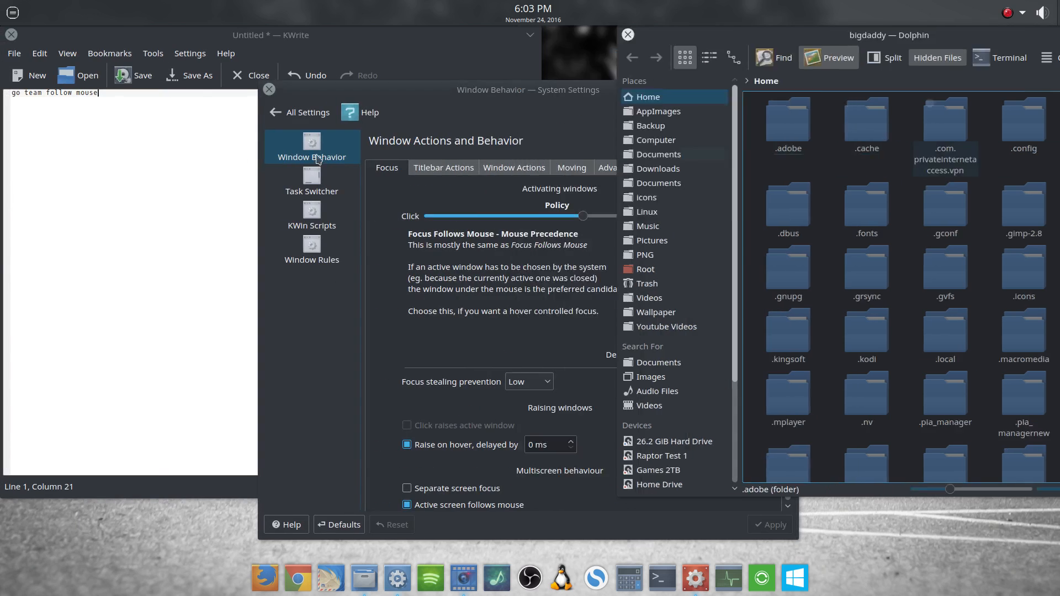
mouse_move(180, 160)
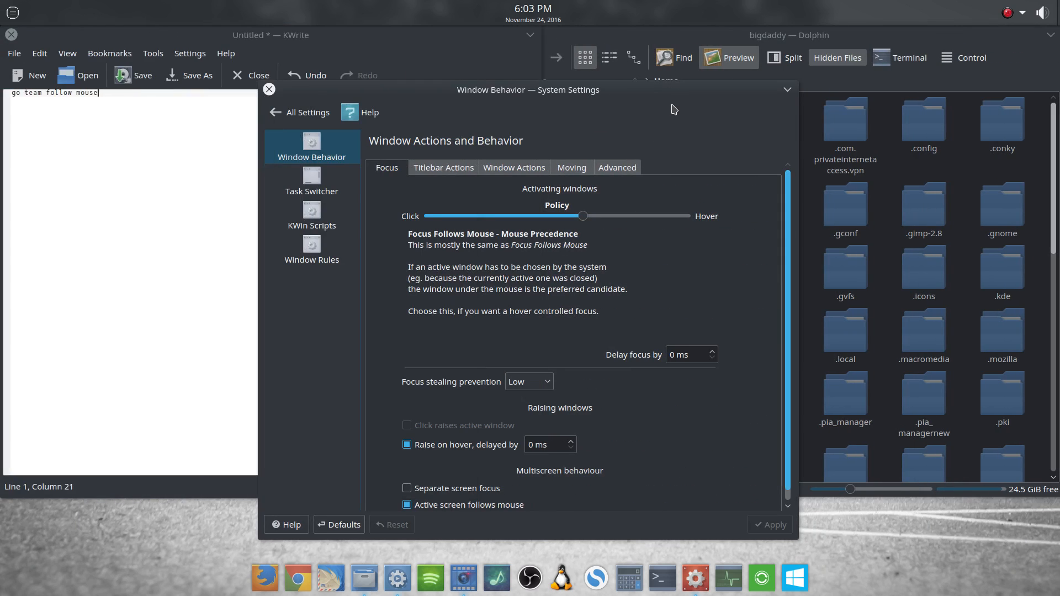
Preview the Focus Under Mouse and Focus Strictly Under Mouse policies, and reapply Focus Follows Mouse - Mouse Precedence
mouse_move(923, 141)
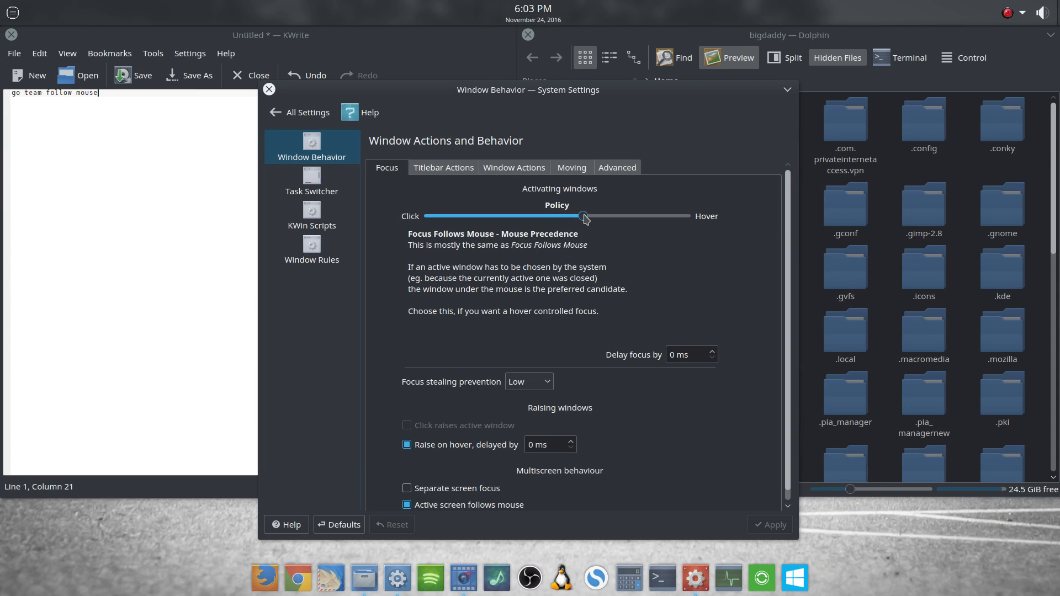
drag(586, 218, 626, 219)
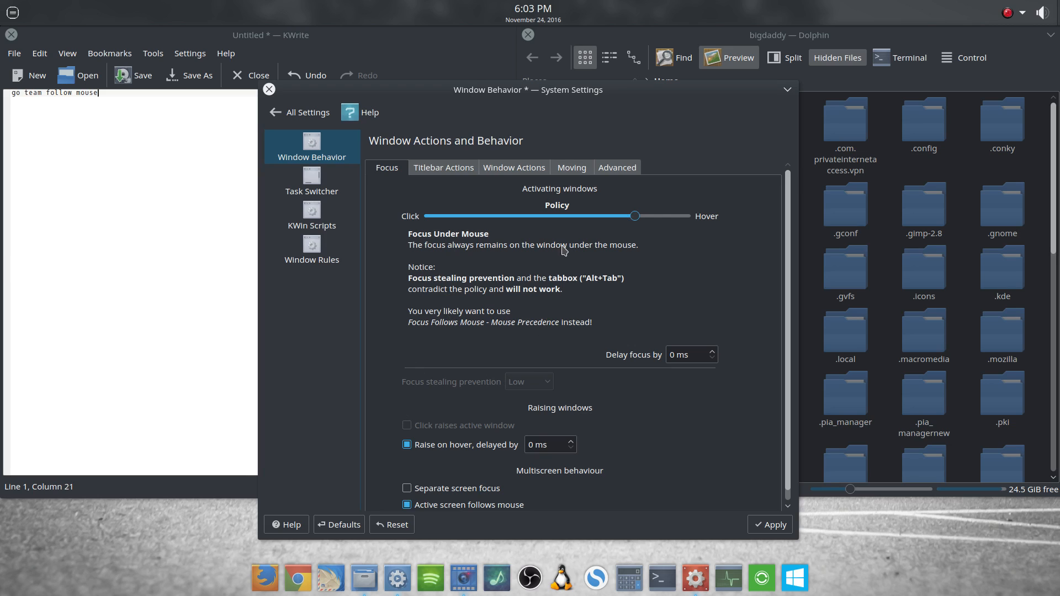
drag(639, 215, 712, 225)
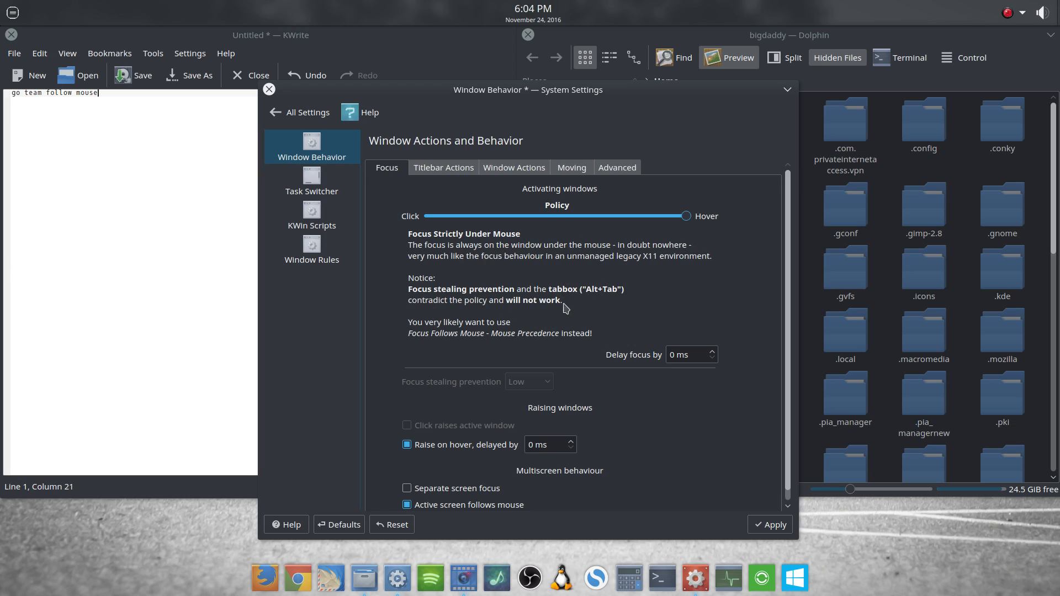
click(646, 217)
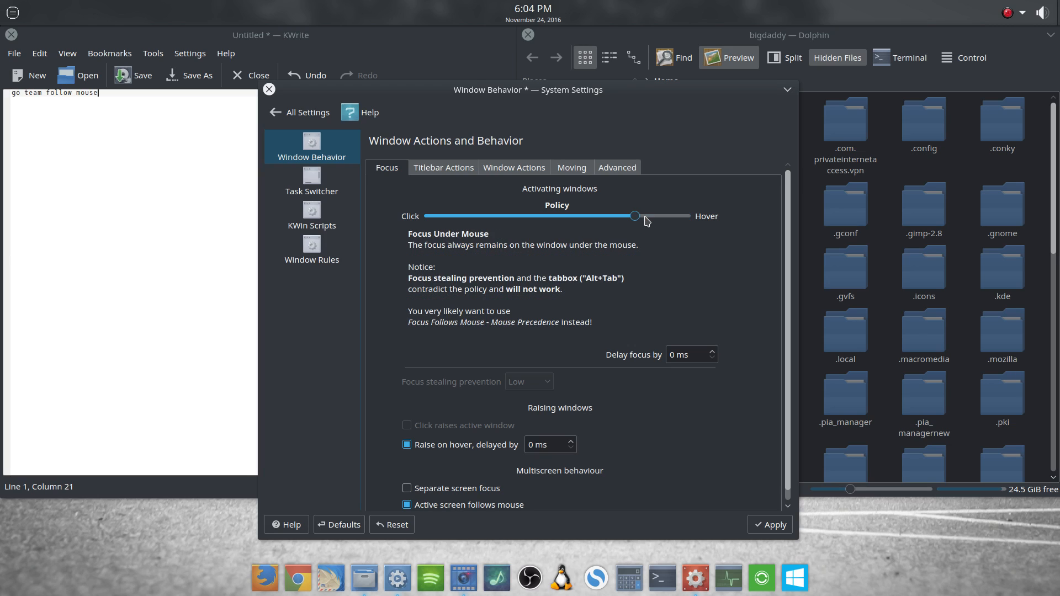
click(604, 219)
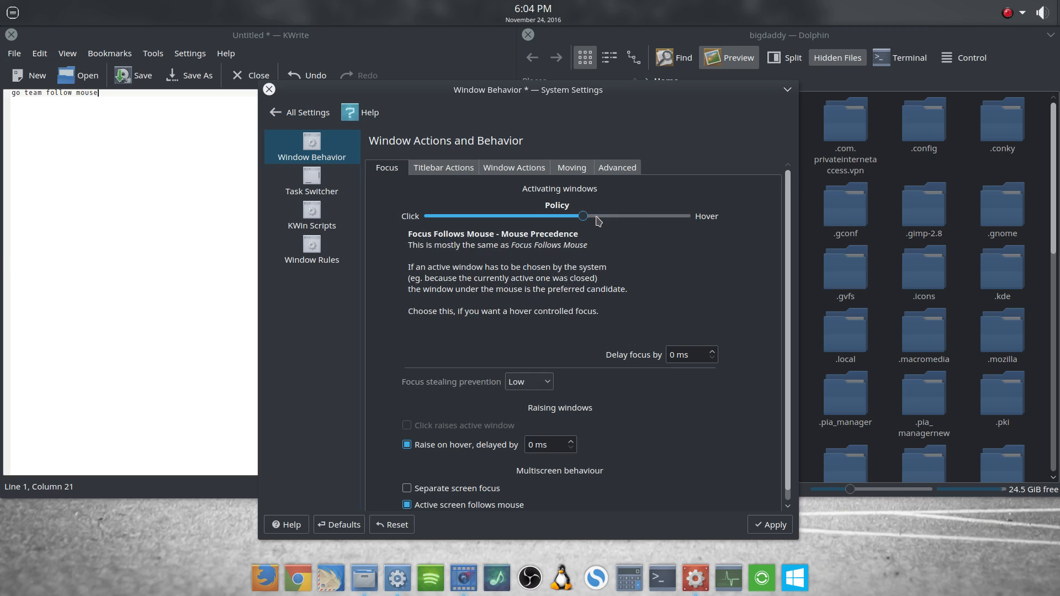
click(773, 524)
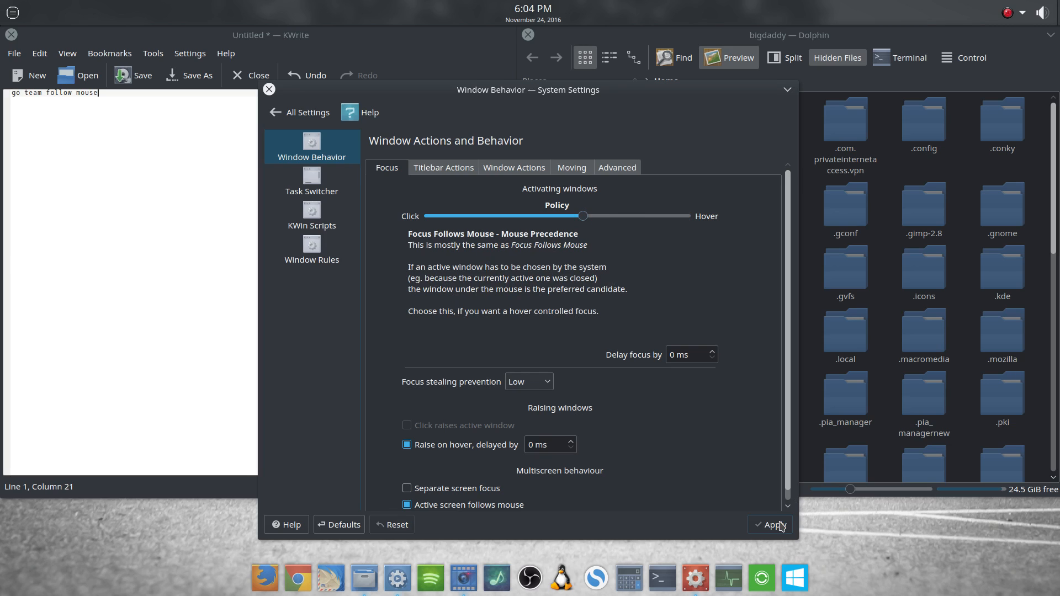
Set focus stealing prevention to High and apply the change
click(548, 385)
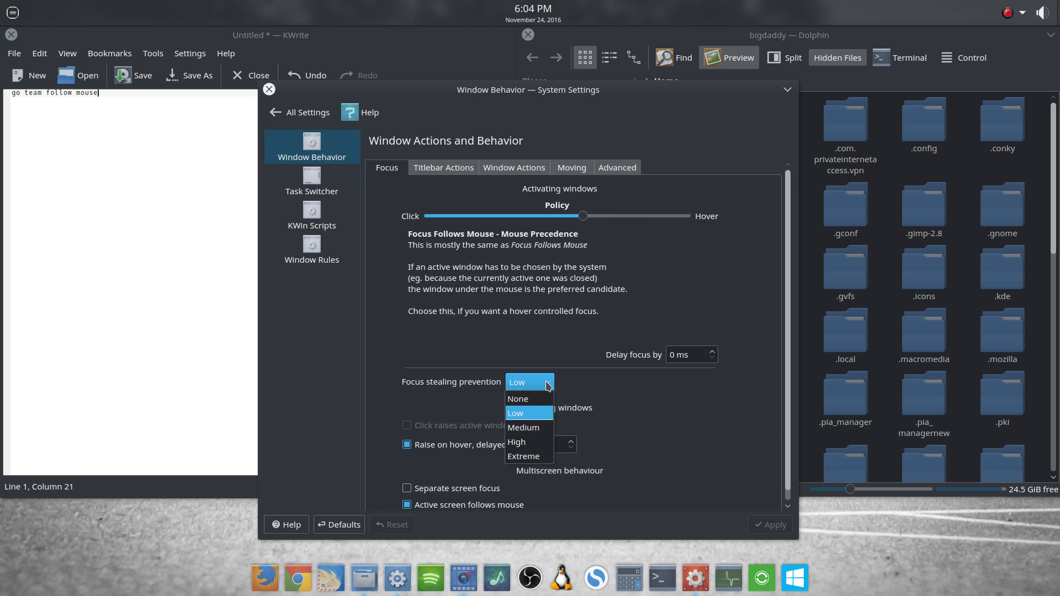
click(579, 407)
click(538, 382)
click(518, 442)
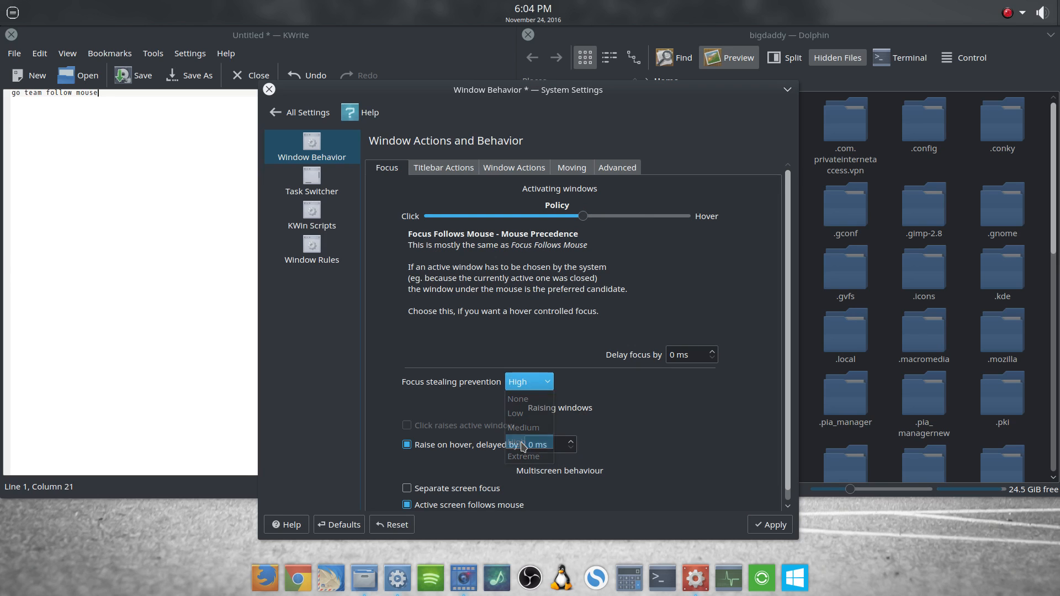
click(772, 525)
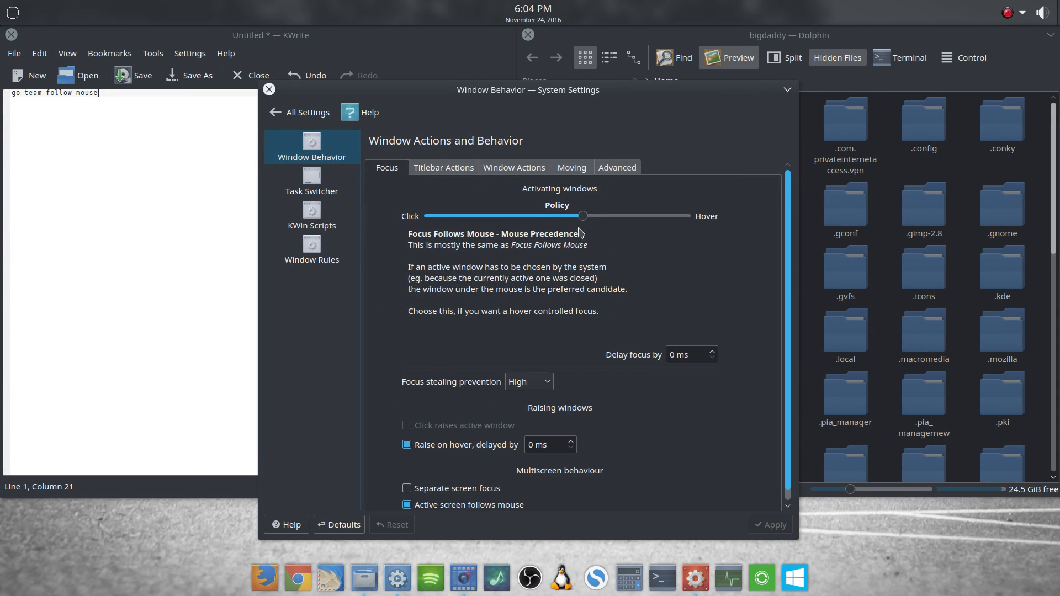
Apply the Focus Follows Mouse policy, and disable "Raise on hover" and apply that too
click(532, 217)
click(769, 524)
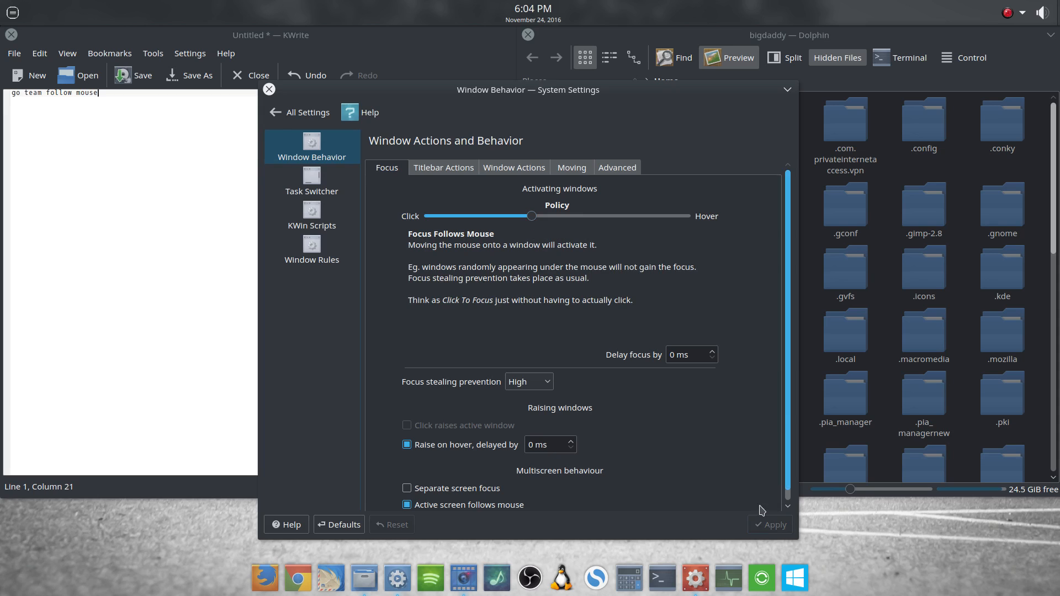
click(407, 445)
click(770, 524)
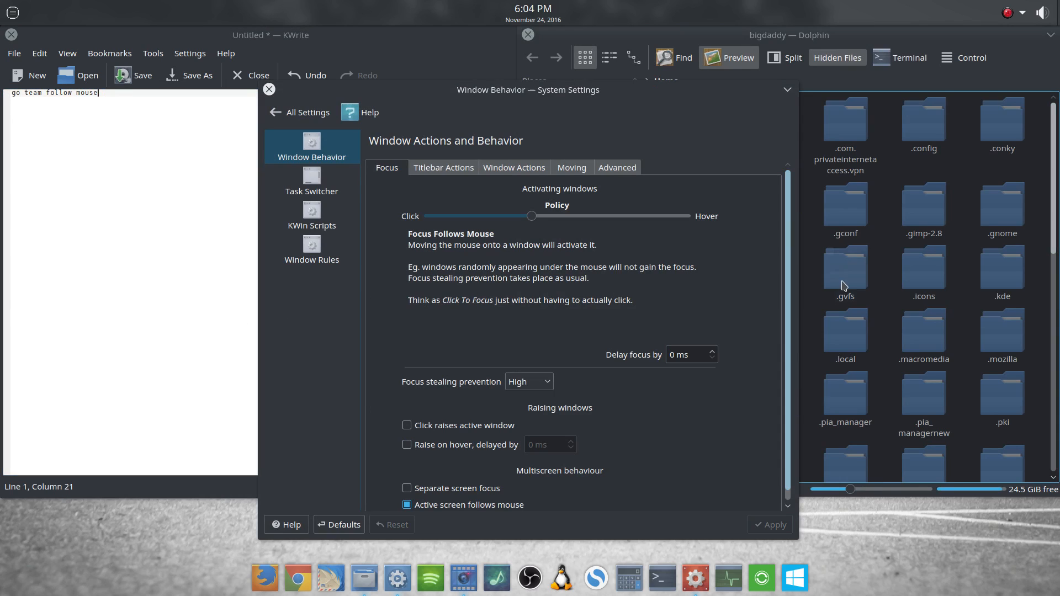
Set focus stealing prevention to Low and apply the change
click(512, 387)
click(661, 395)
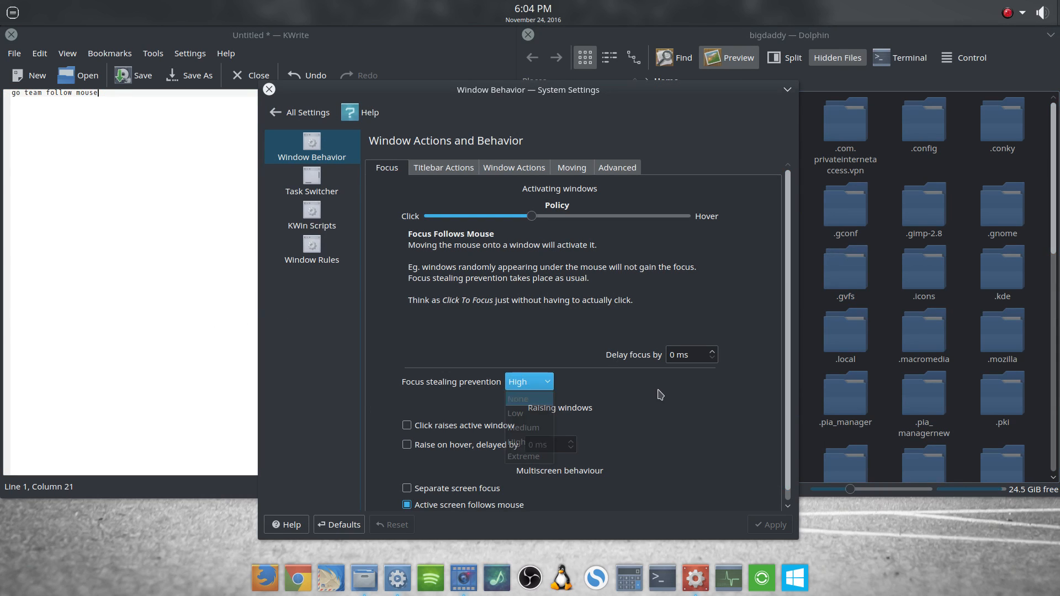
click(529, 383)
click(521, 413)
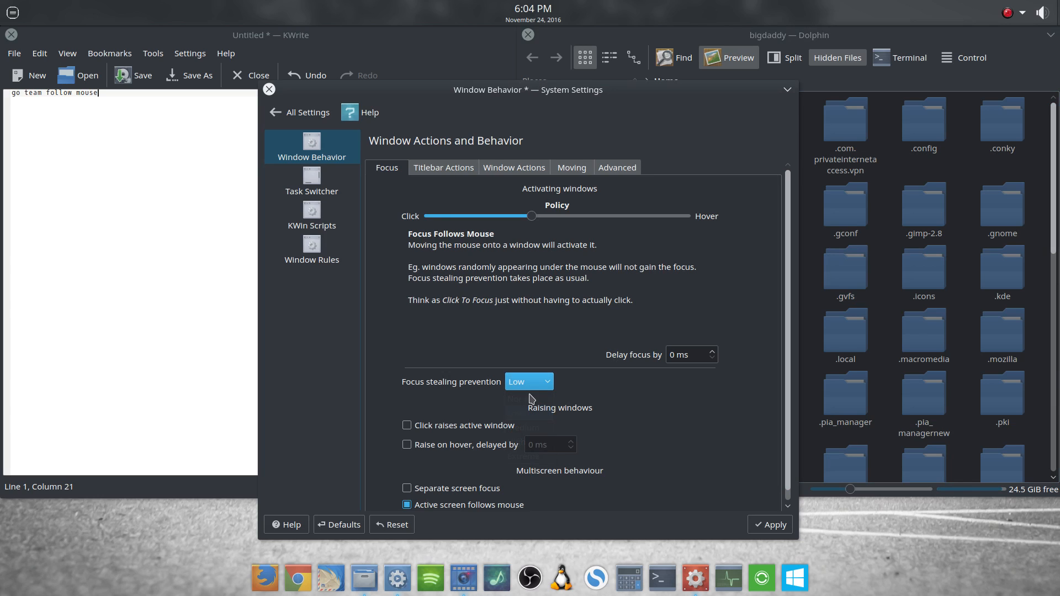
click(774, 525)
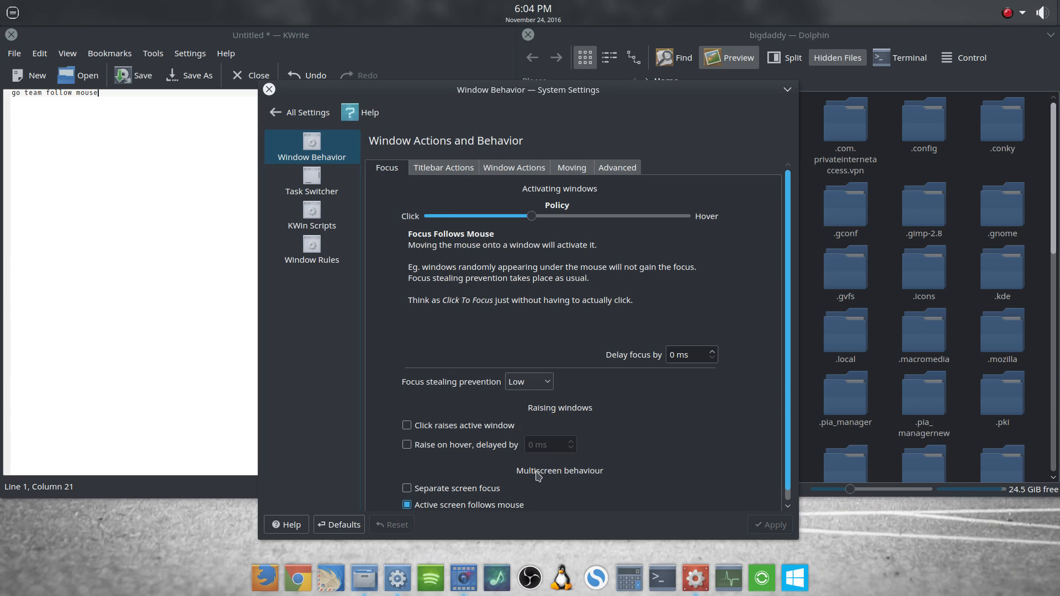
Enable and apply "Raise on hover", and test it by pointing at the overlapping KWrite, Dolphin and System Settings windows
click(477, 448)
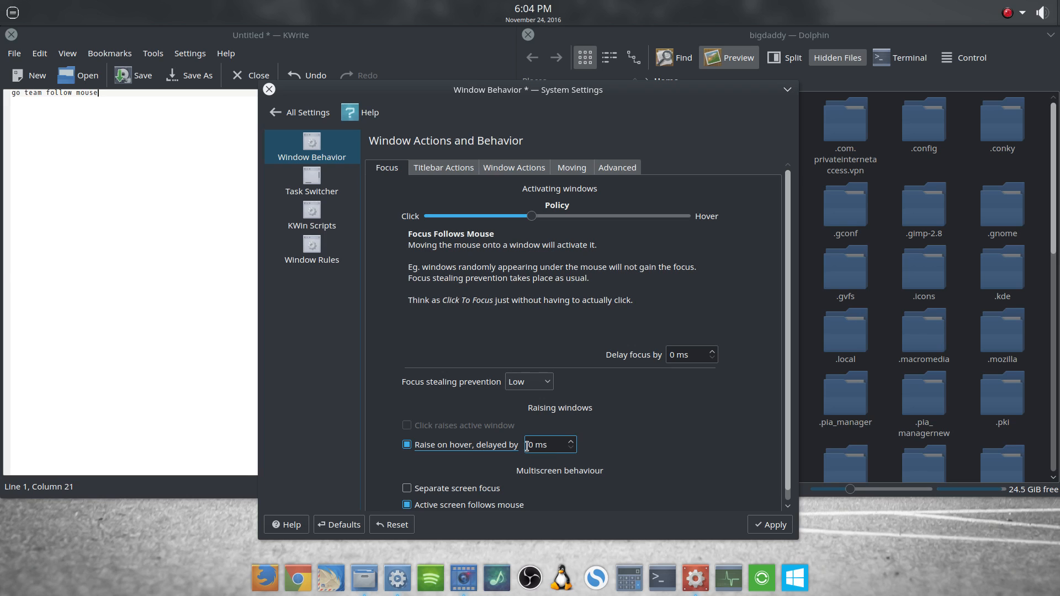
click(770, 524)
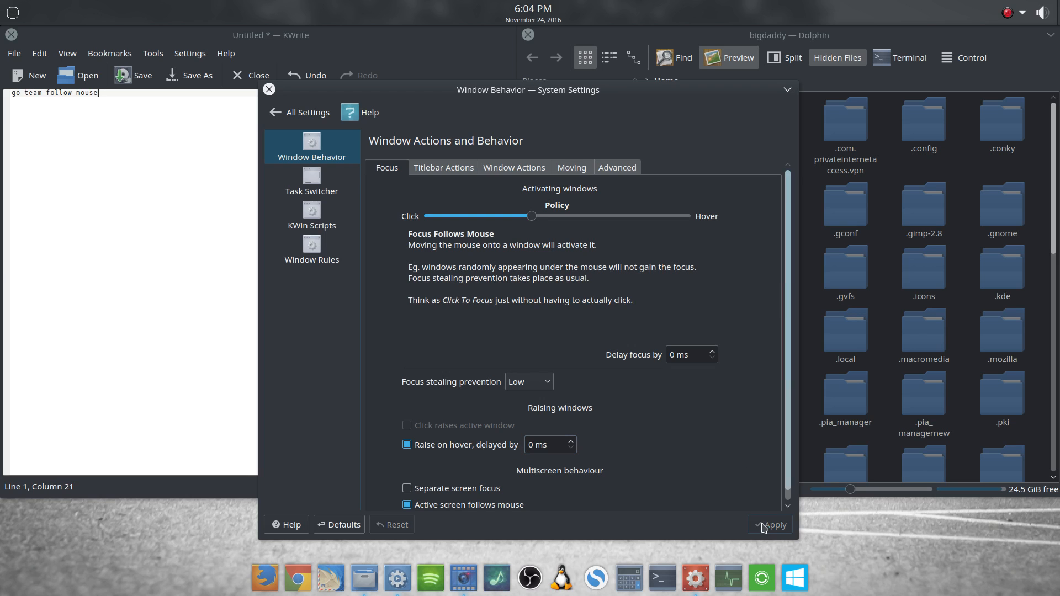
mouse_move(229, 227)
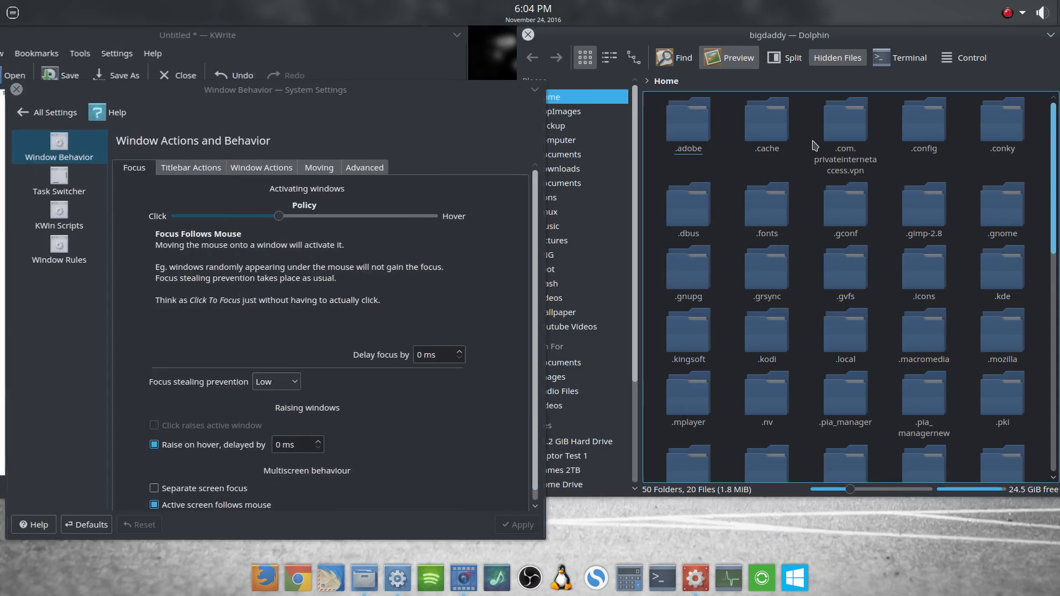
mouse_move(392, 192)
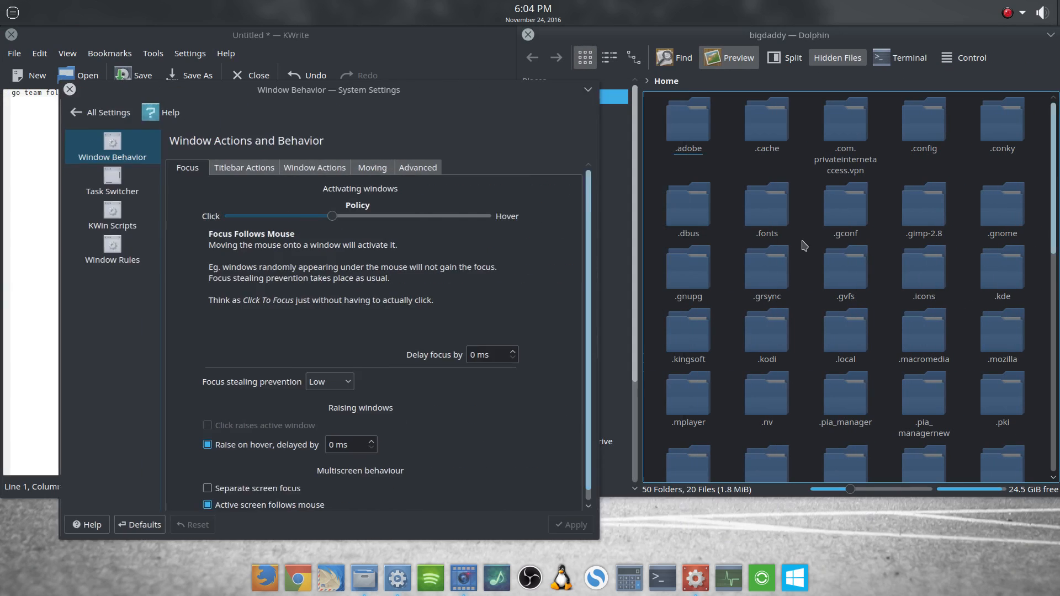
mouse_move(542, 301)
mouse_move(652, 307)
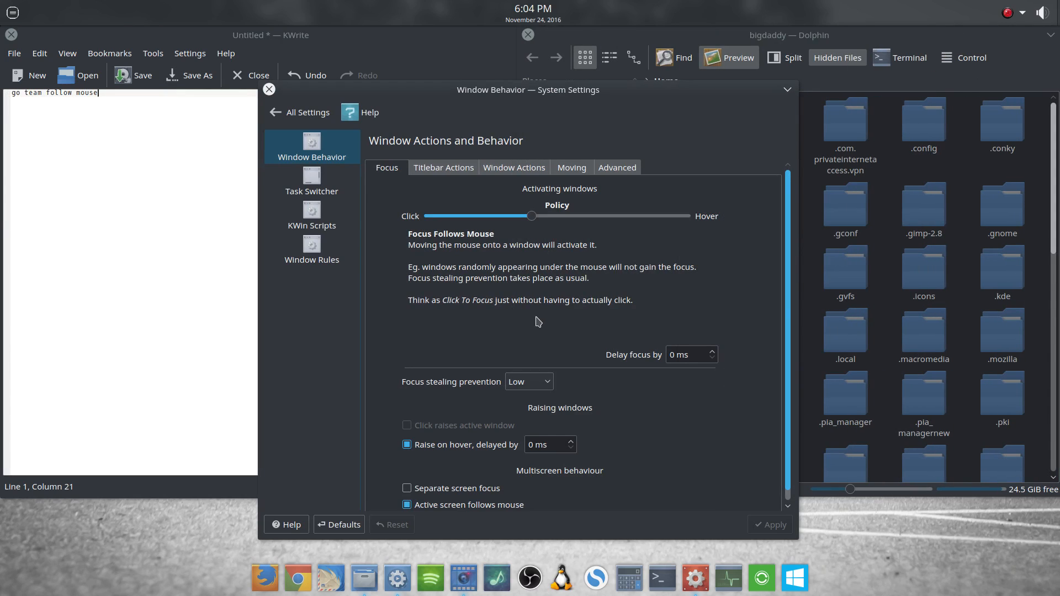
Set the "Raise on hover" delay to 500 ms and apply it
click(530, 443)
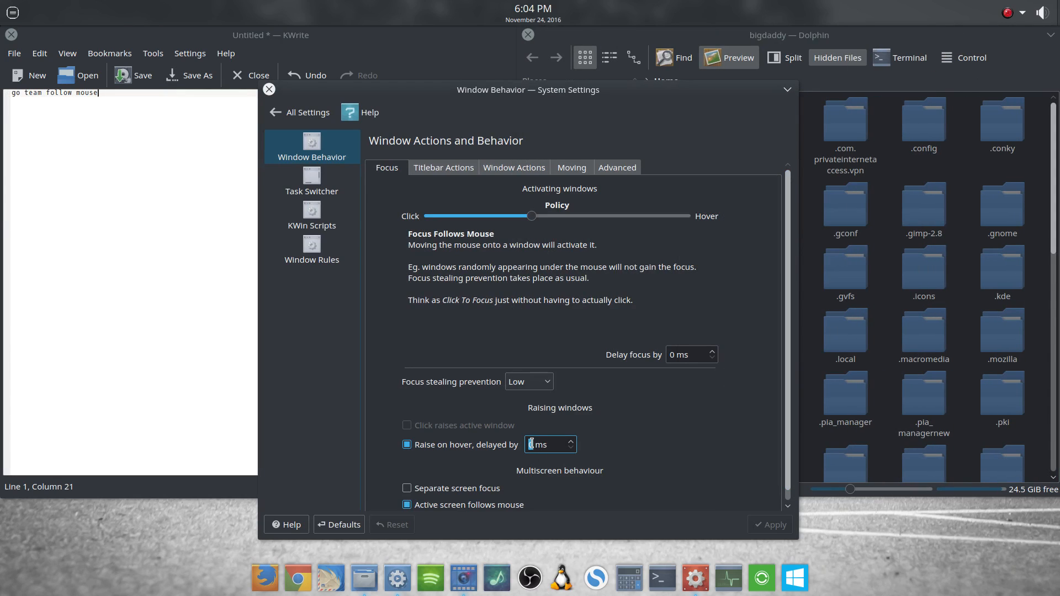
click(571, 442)
click(571, 442)
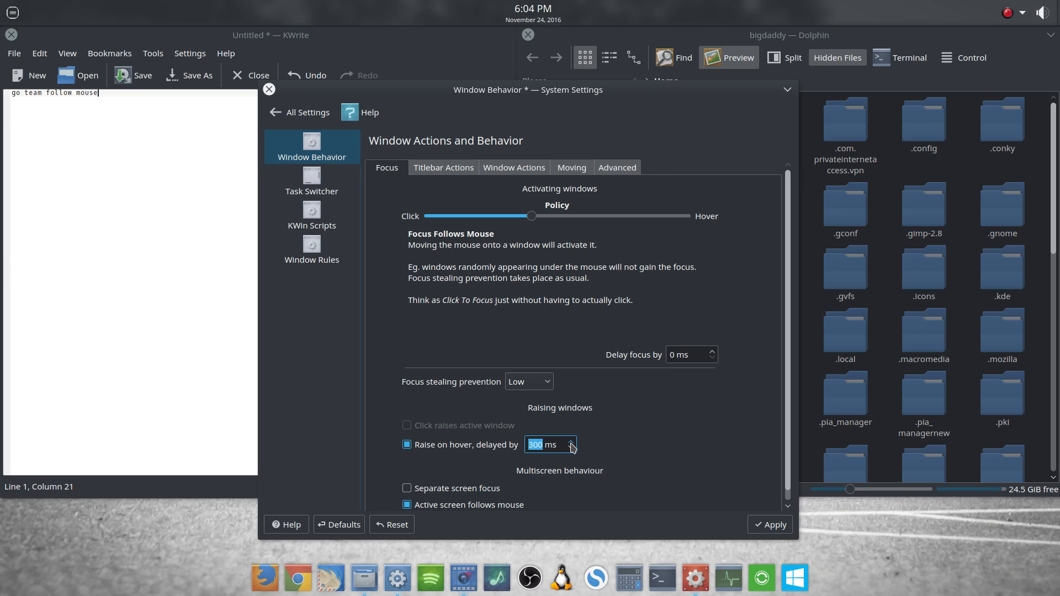
click(769, 525)
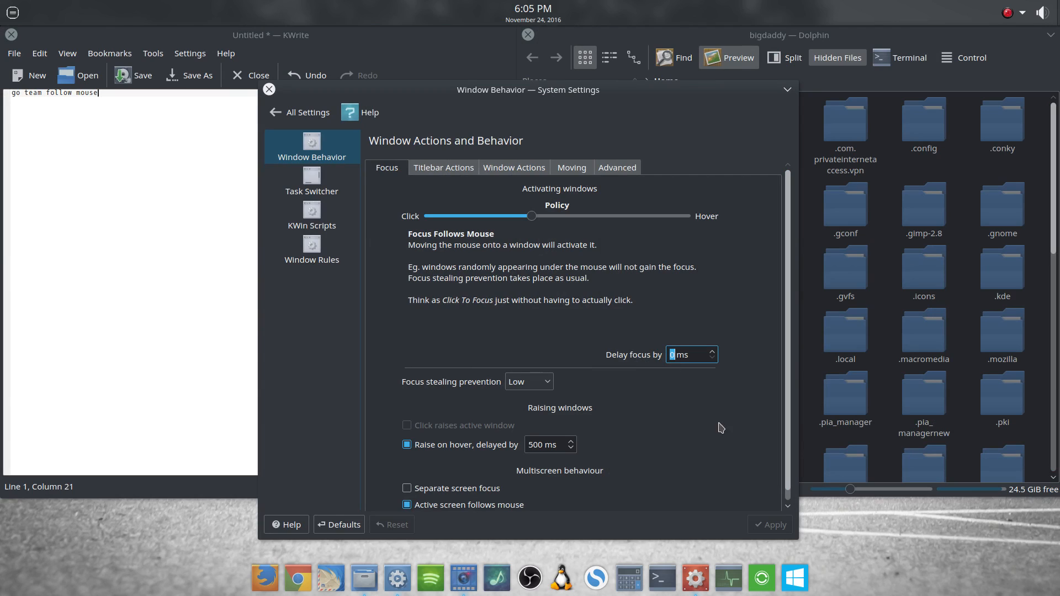
Set and apply a focus delay of 500 ms, and test it by pointing at Dolphin, KWrite and System Settings
click(713, 351)
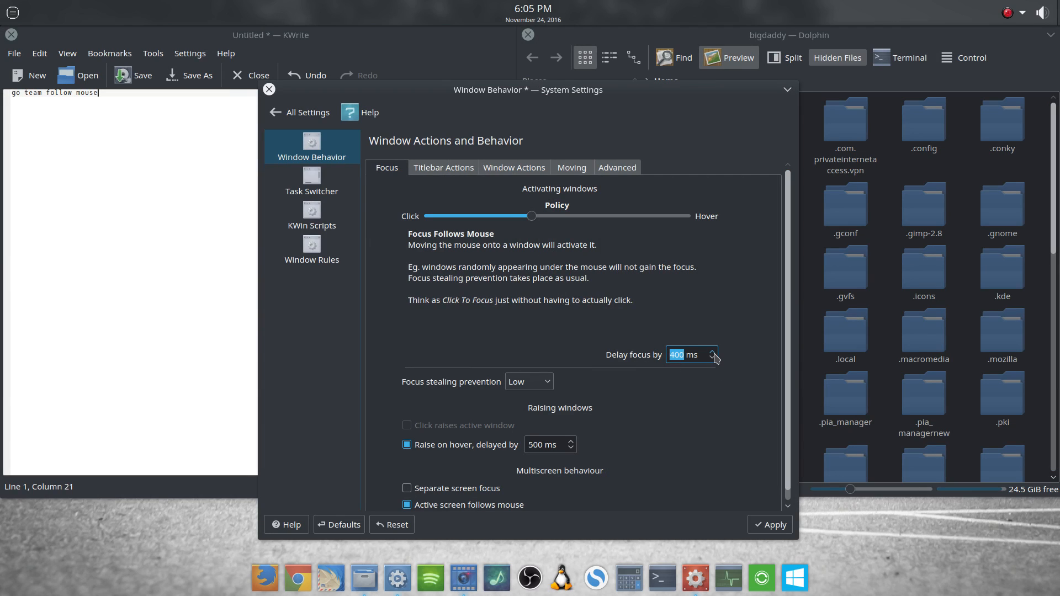
click(755, 522)
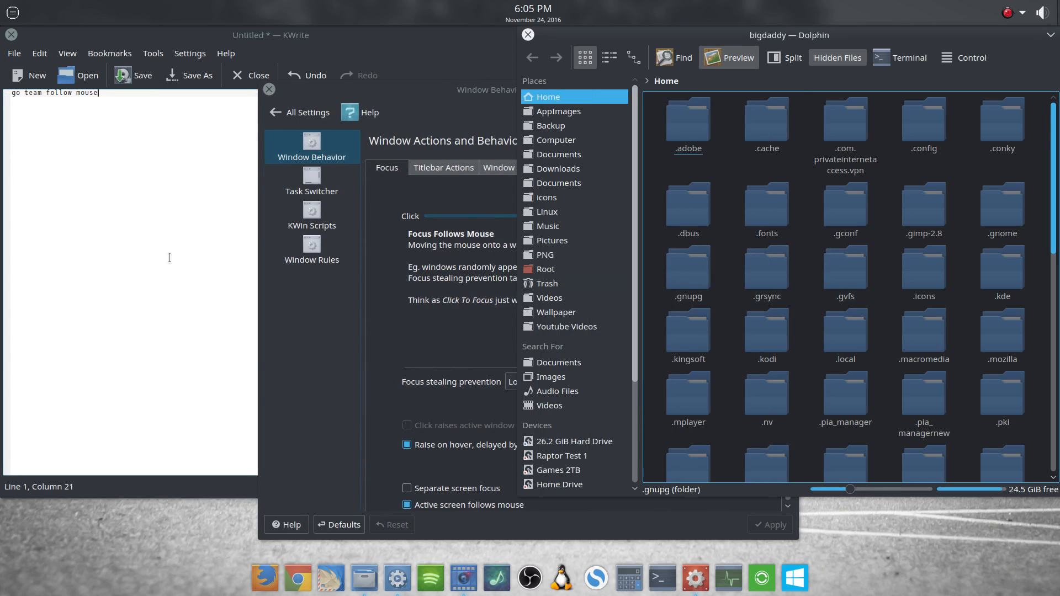
mouse_move(170, 258)
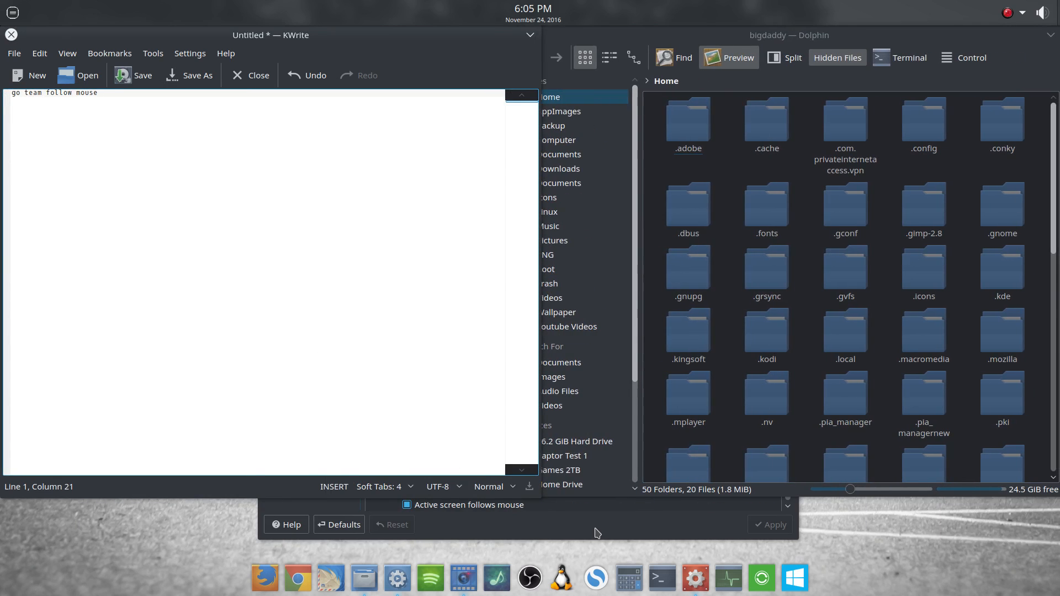
mouse_move(595, 534)
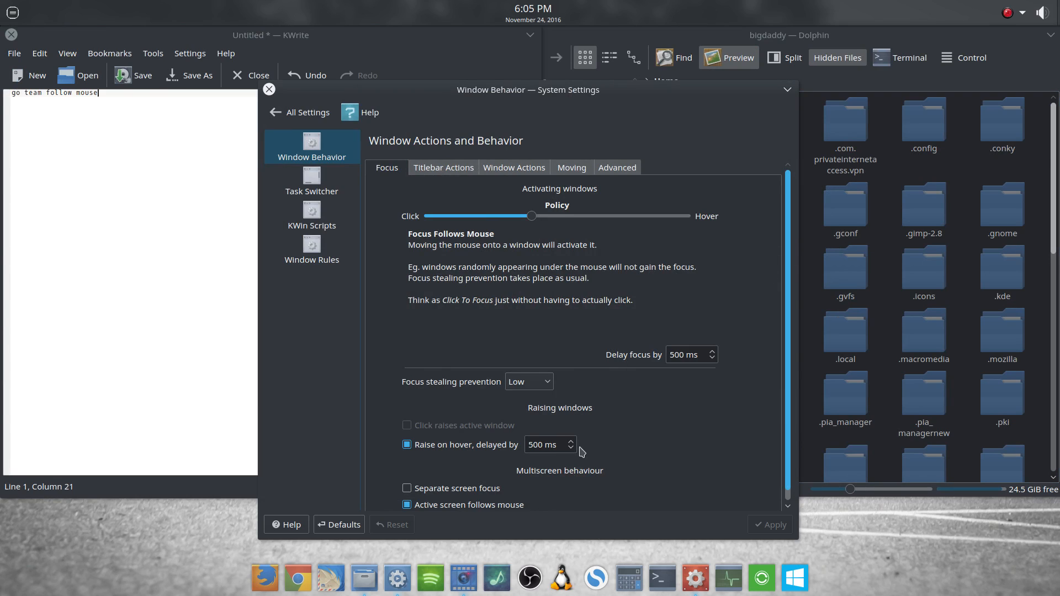
Review the focus stealing prevention levels and the multiscreen behaviour options of the focus settings
scroll(614, 439, down, 1)
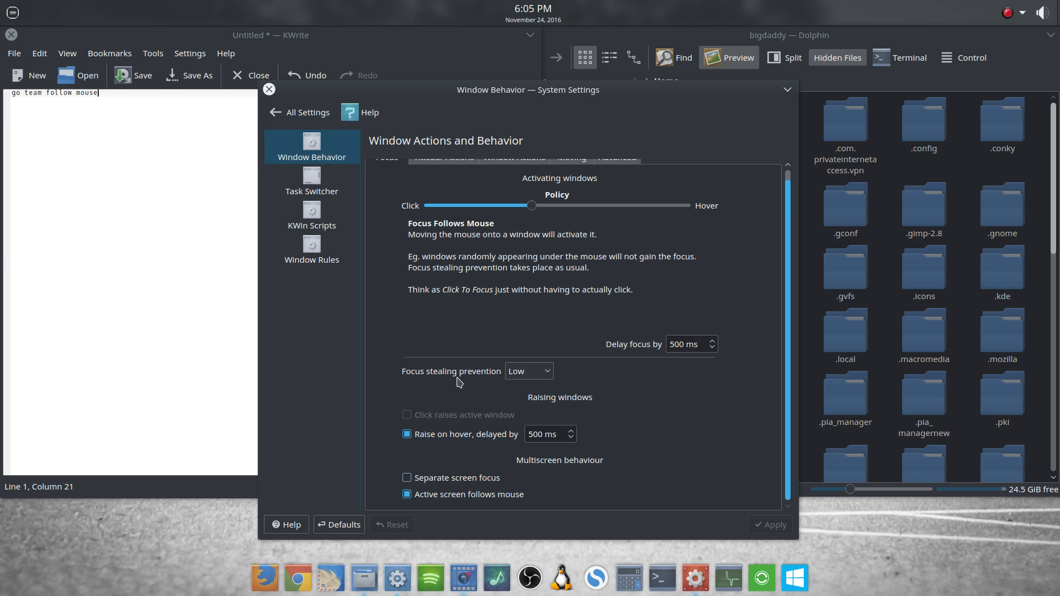
click(520, 374)
click(536, 378)
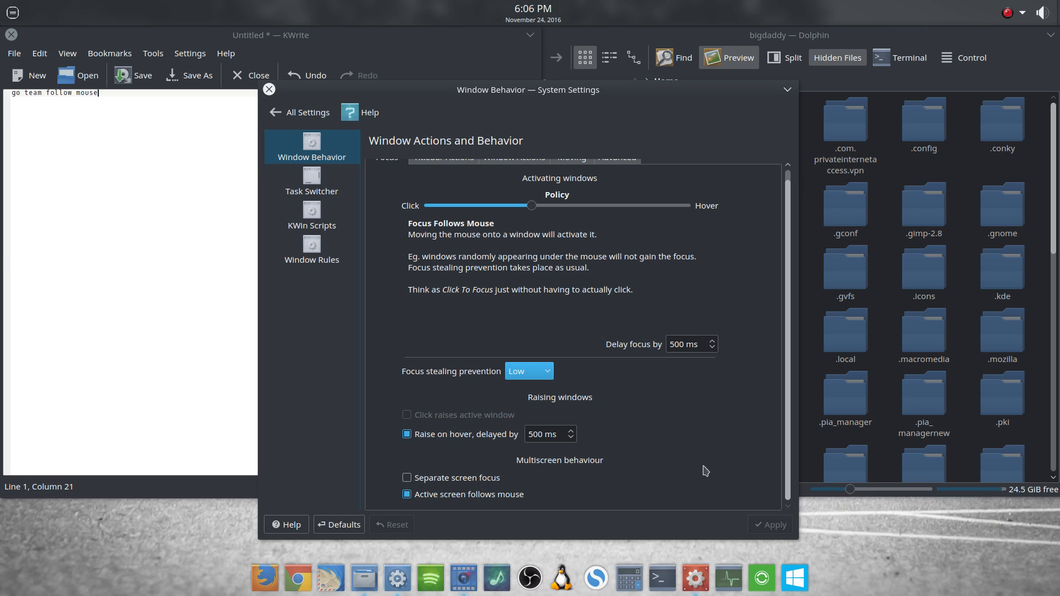
scroll(714, 425, up, 1)
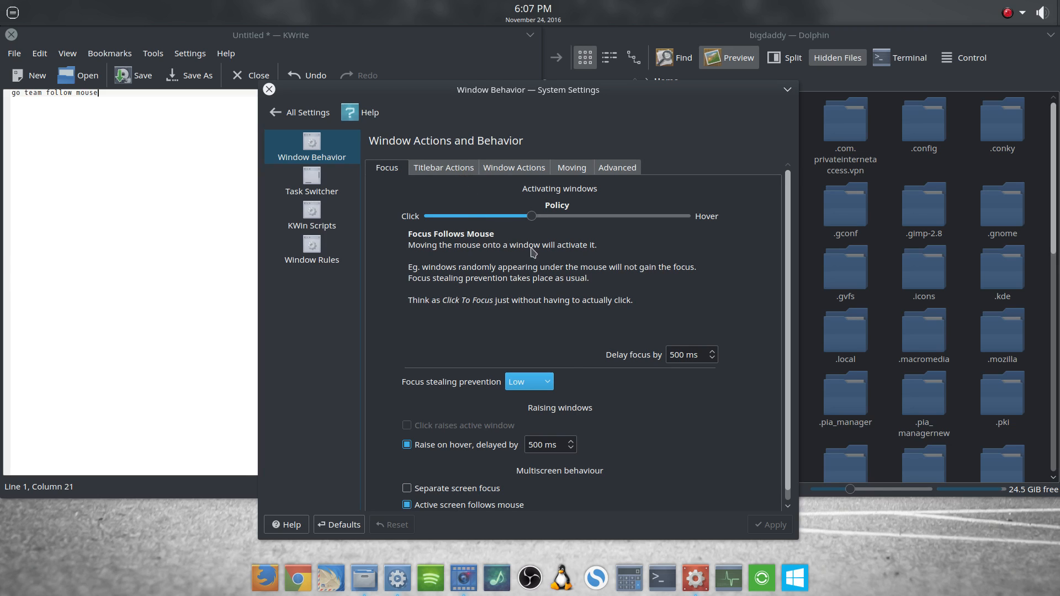
Show the Titlebar Actions settings and test the titlebar's Maximize action by maximizing and restoring the Dolphin window
click(461, 177)
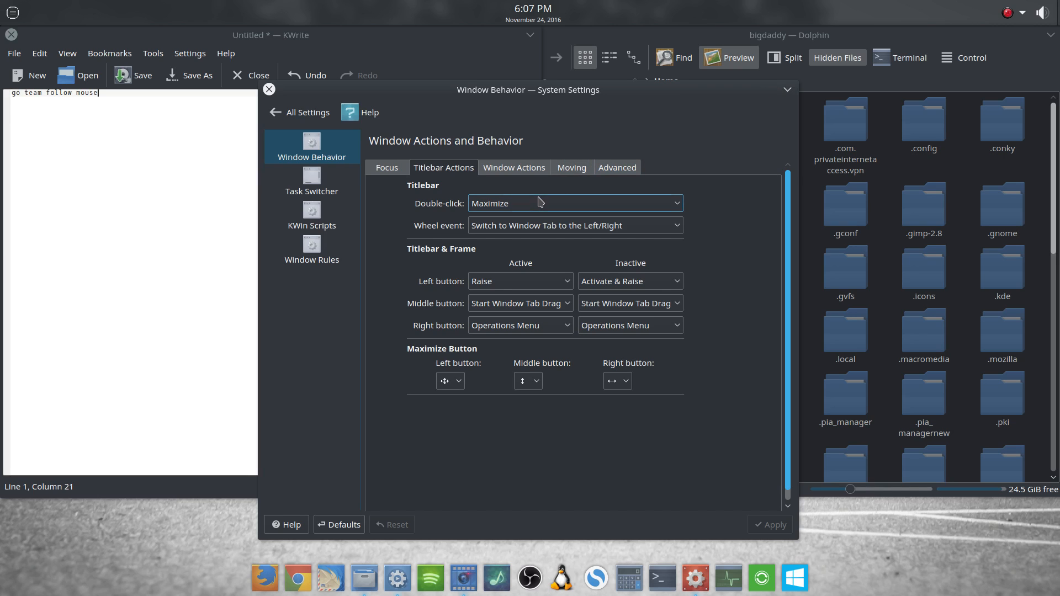
click(870, 41)
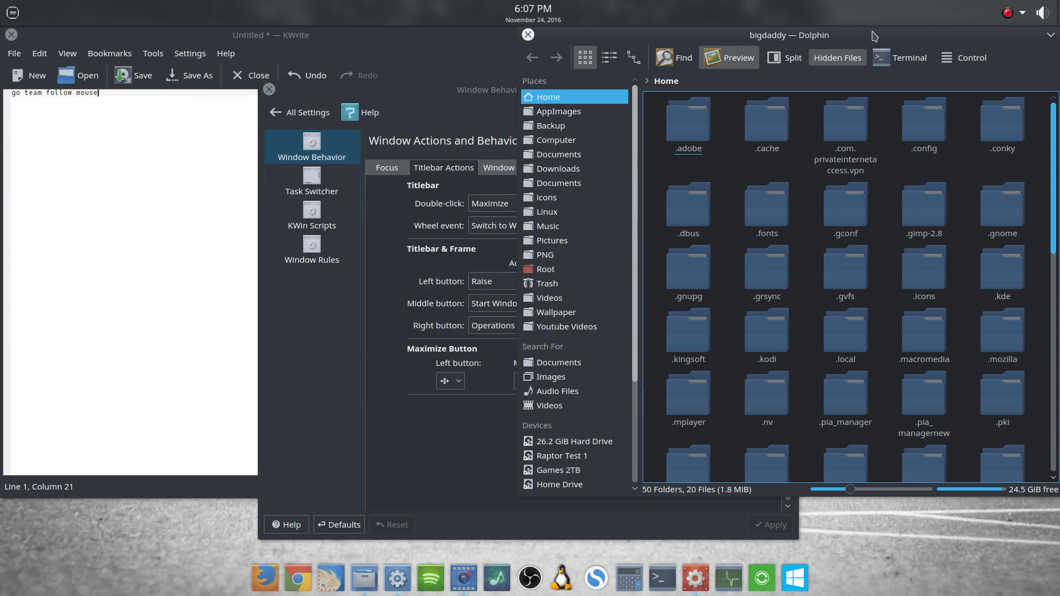
right_click(874, 35)
click(856, 38)
double_click(835, 38)
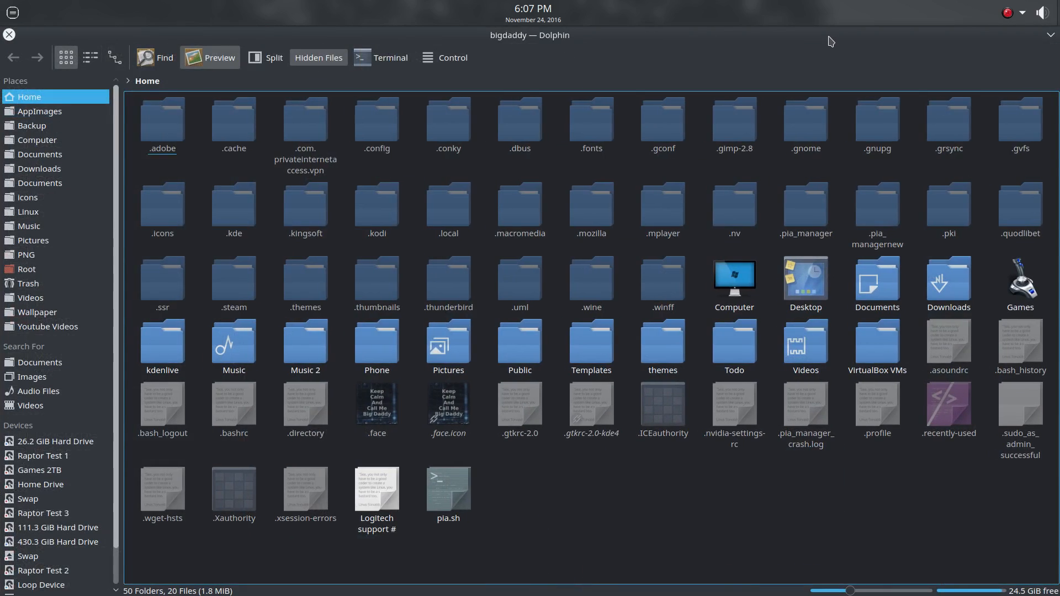
double_click(832, 41)
click(505, 99)
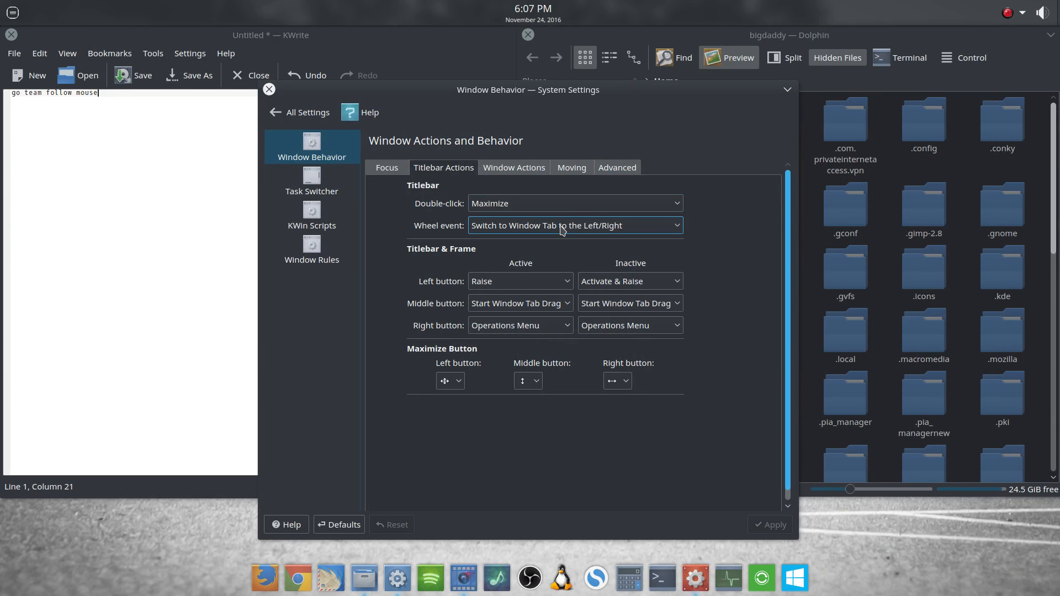
Set the titlebar wheel event to Change Opacity and apply the change
click(563, 229)
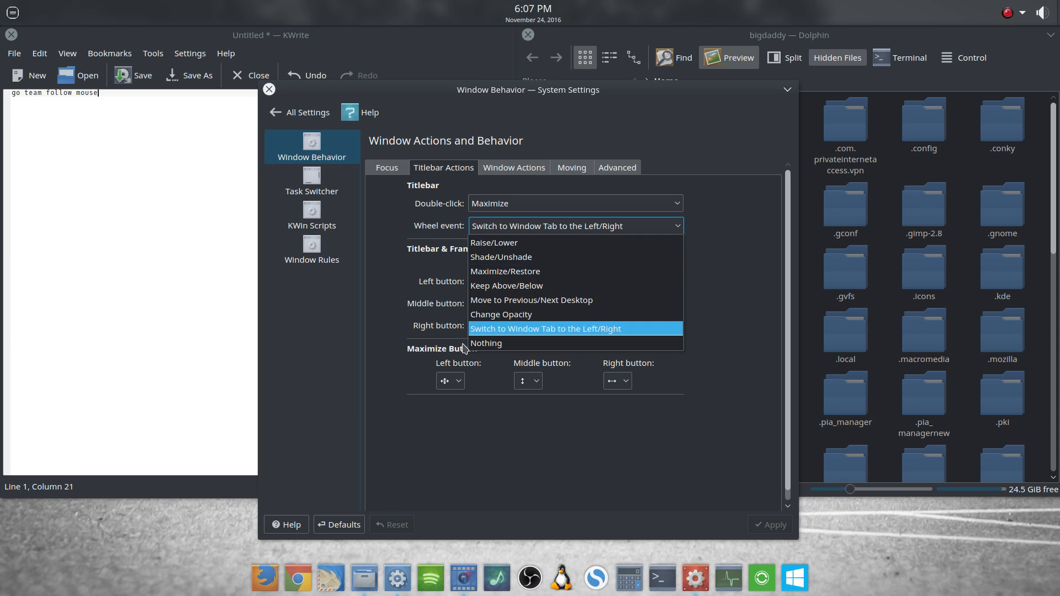
click(485, 315)
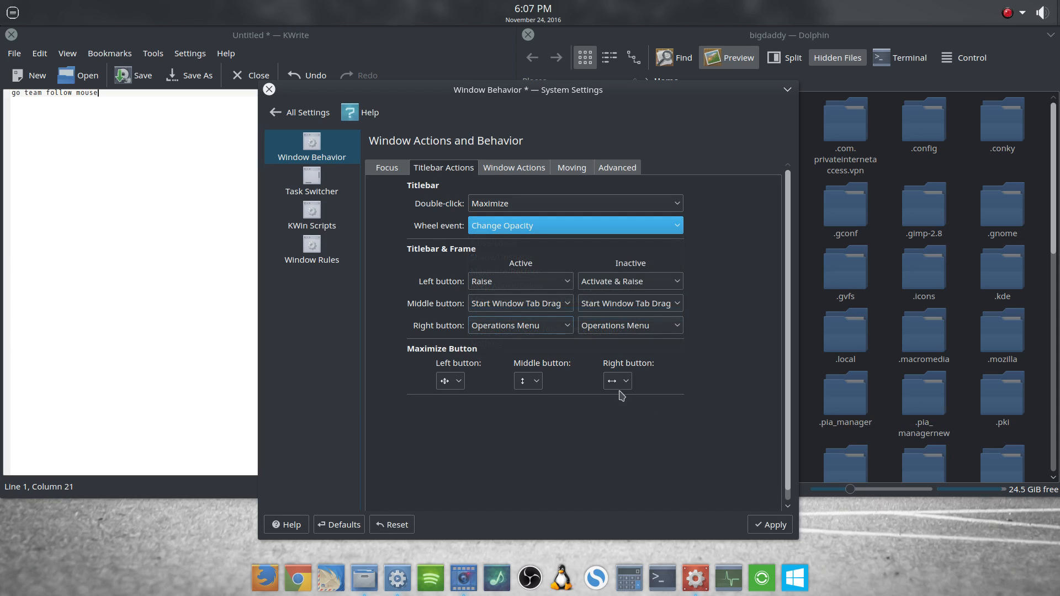
click(771, 525)
Test the wheel action on the Dolphin titlebar by repeatedly lowering and restoring the window's opacity
click(853, 41)
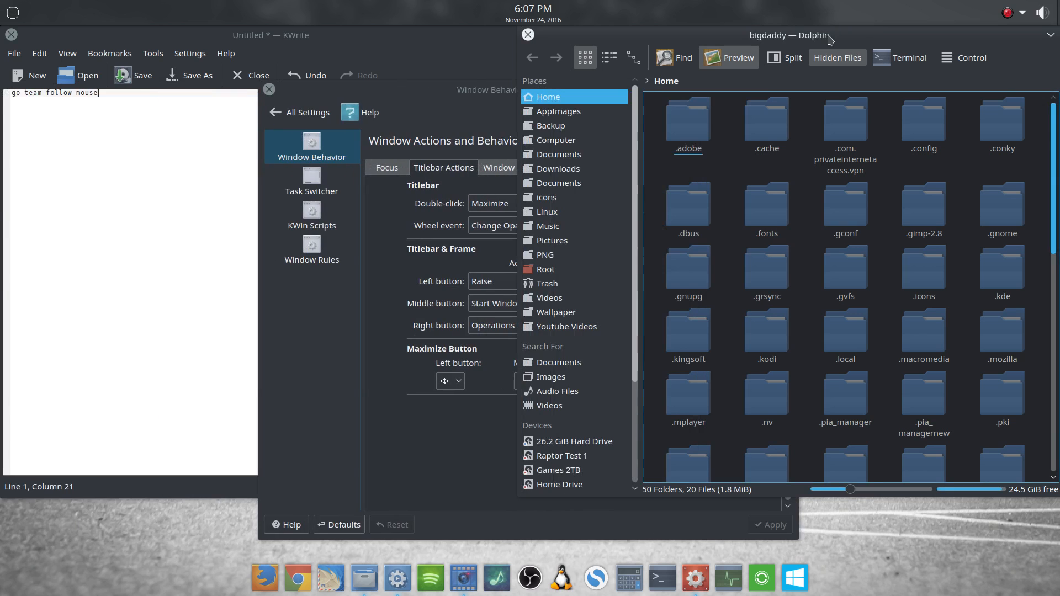
scroll(840, 40, down, 6)
scroll(842, 39, up, 6)
scroll(842, 38, down, 4)
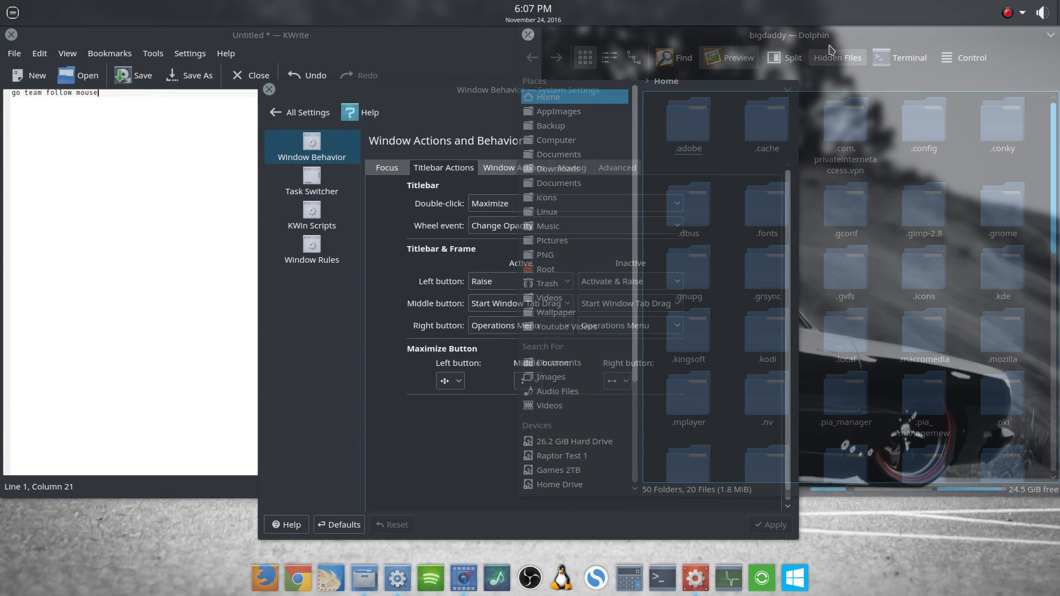
scroll(833, 46, up, 4)
scroll(845, 43, down, 4)
scroll(858, 39, up, 4)
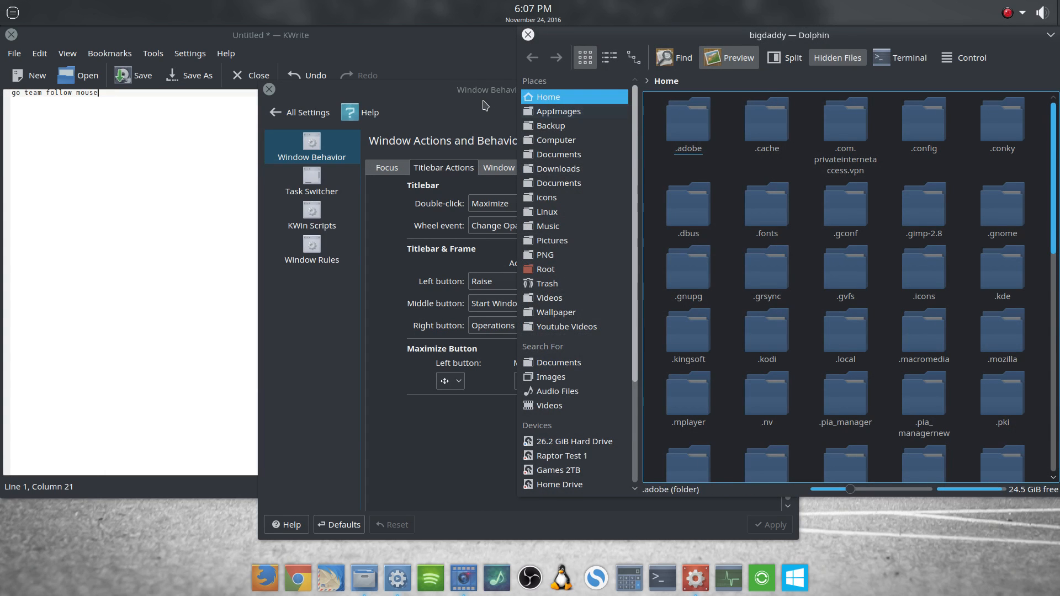
Set the titlebar wheel event to Shade/Unshade and apply the change
click(544, 227)
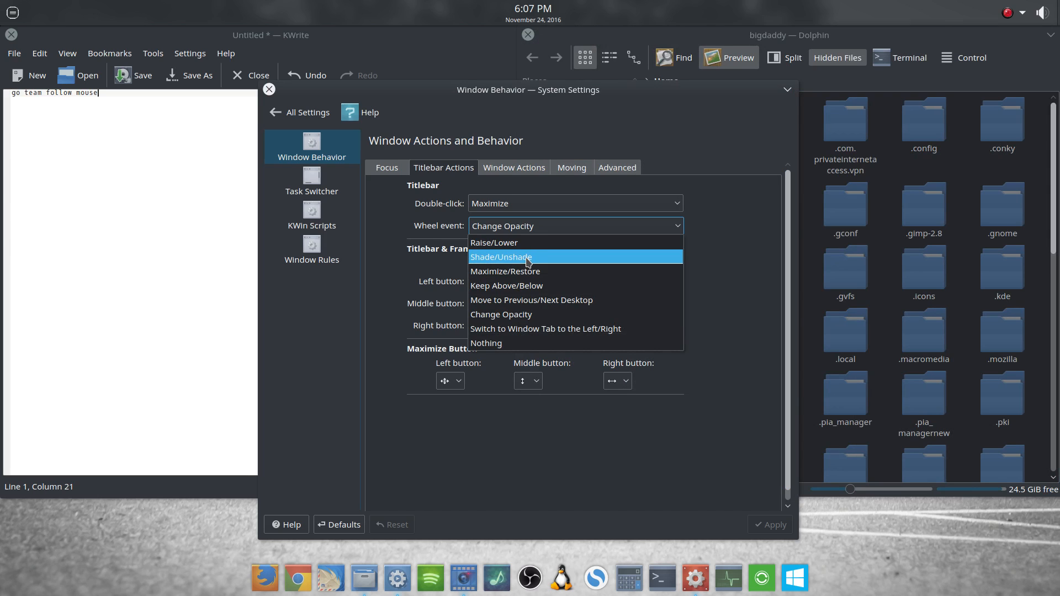
click(528, 259)
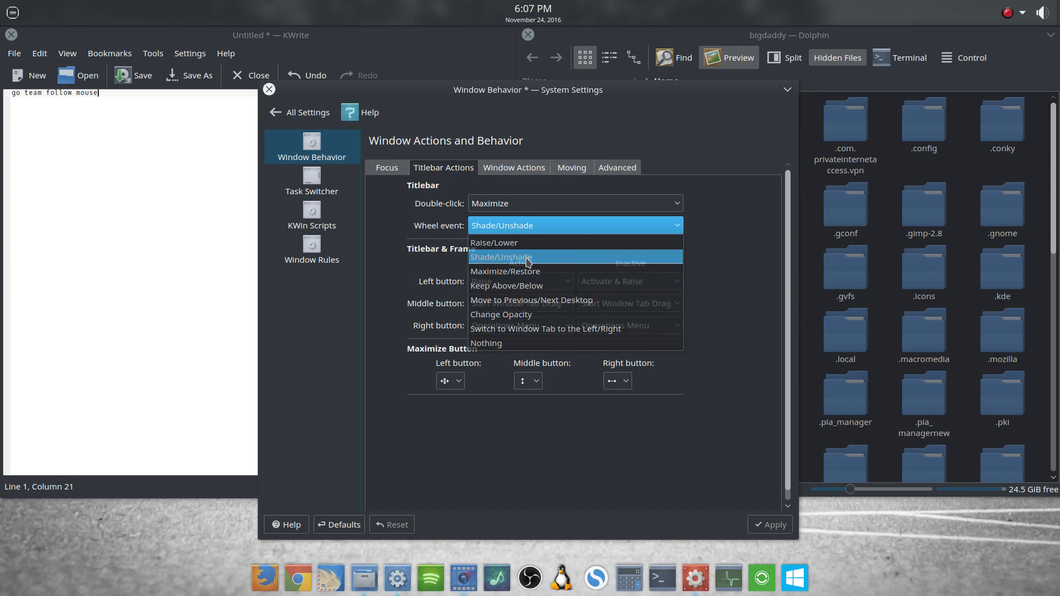
click(775, 524)
Test the wheel action on the Dolphin titlebar by shading and unshading the window several times
scroll(845, 36, up, 1)
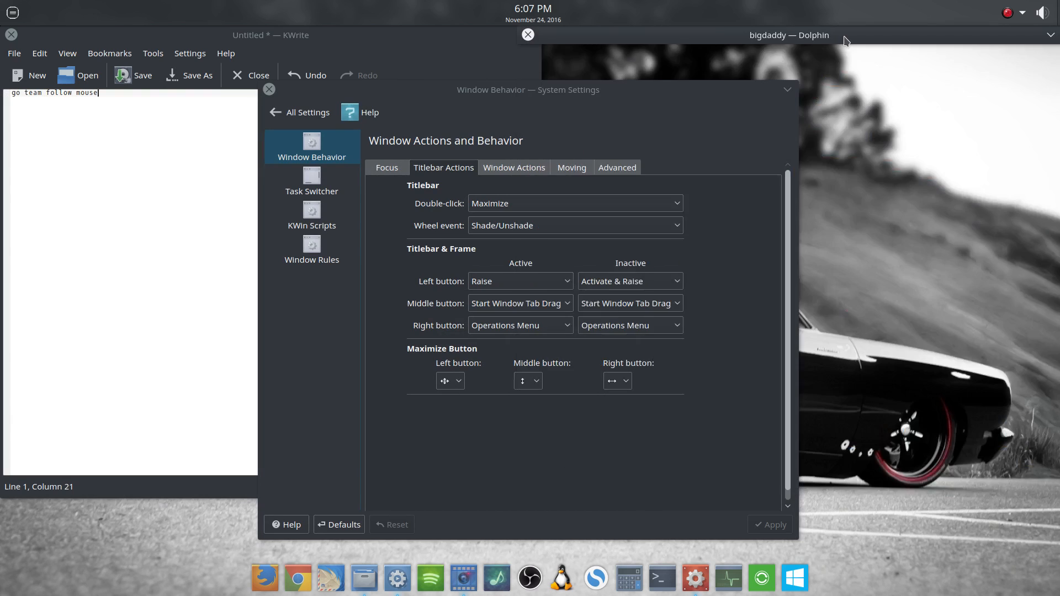
scroll(846, 40, down, 1)
scroll(847, 40, up, 1)
scroll(847, 41, down, 1)
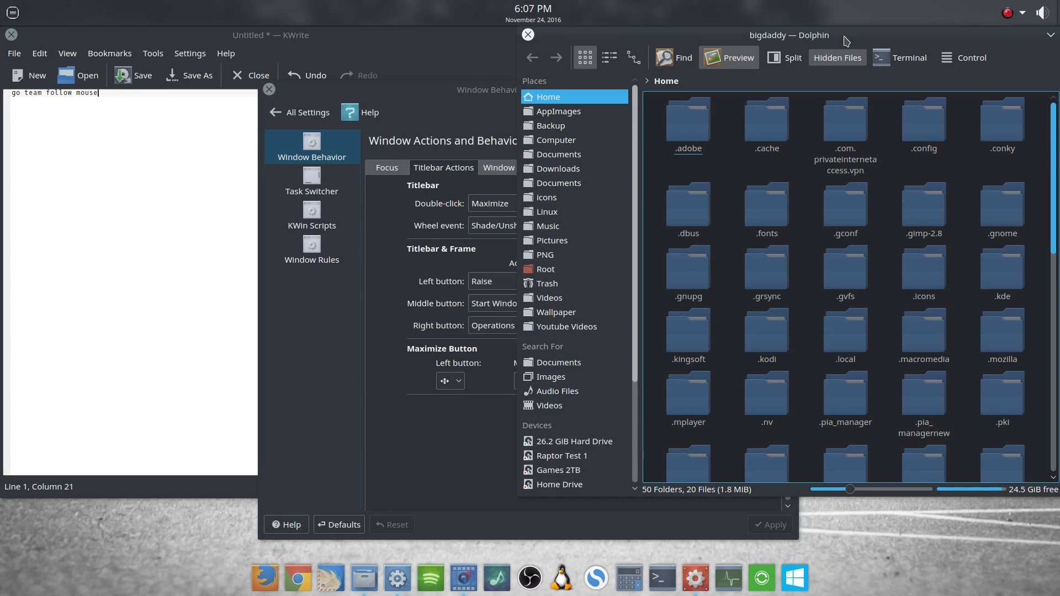
scroll(847, 41, up, 1)
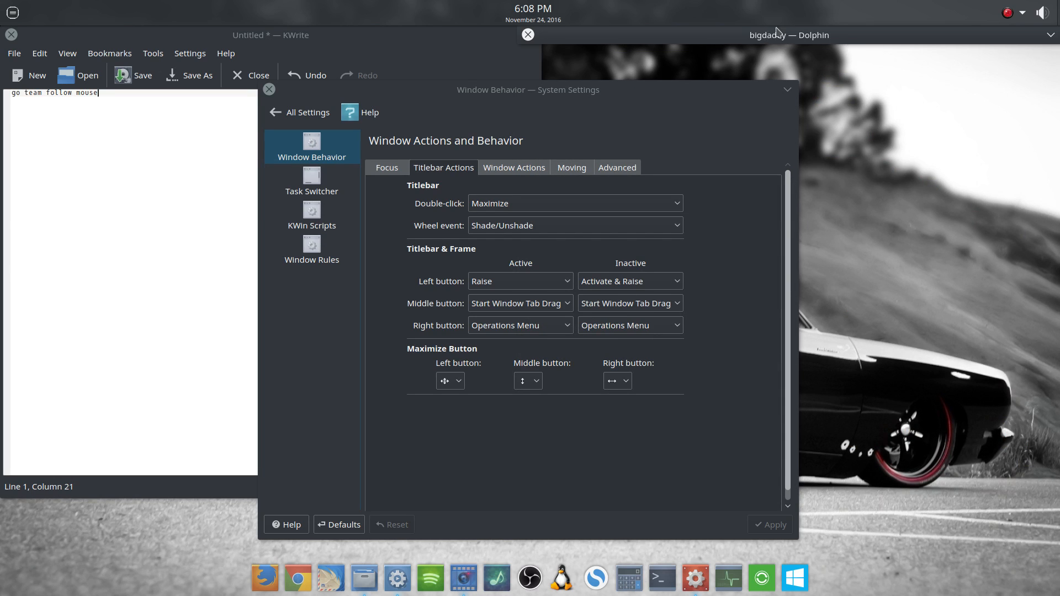
scroll(828, 39, down, 1)
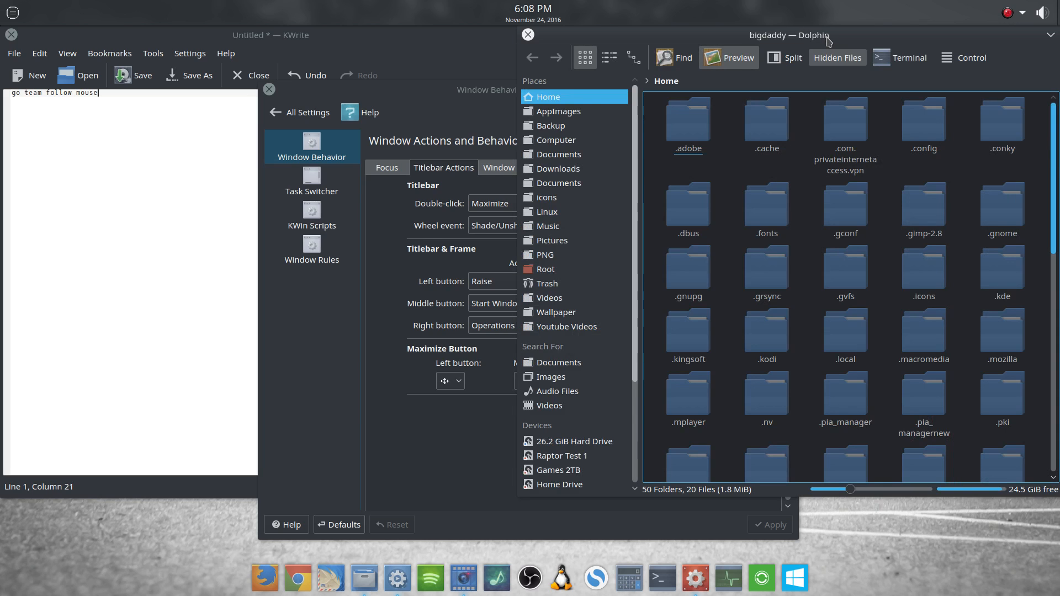
Bring System Settings forward and move it further left, then shift the Dolphin window slightly down and left
click(421, 486)
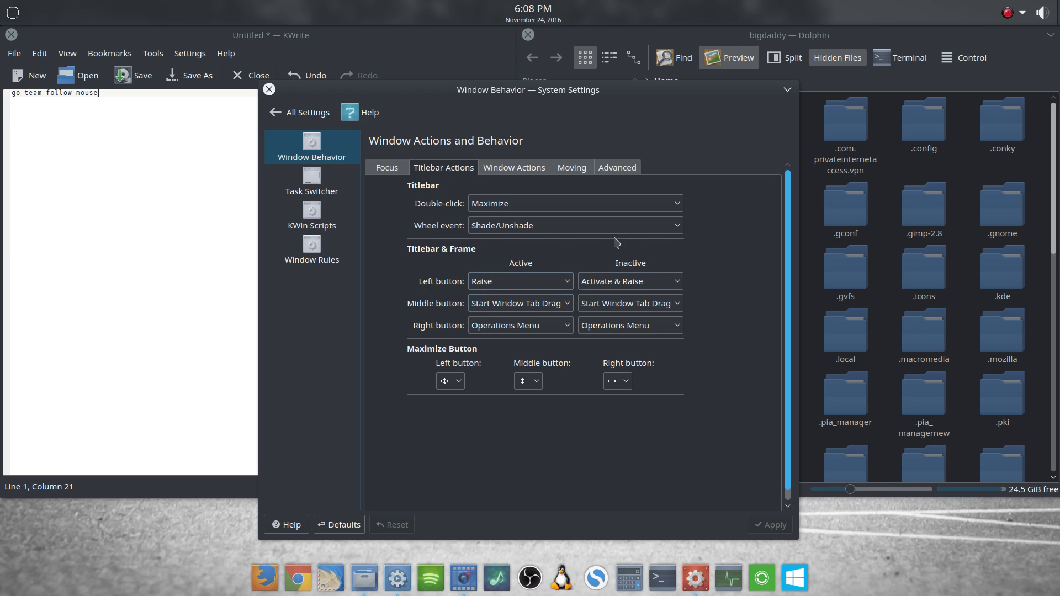
drag(620, 88, 461, 78)
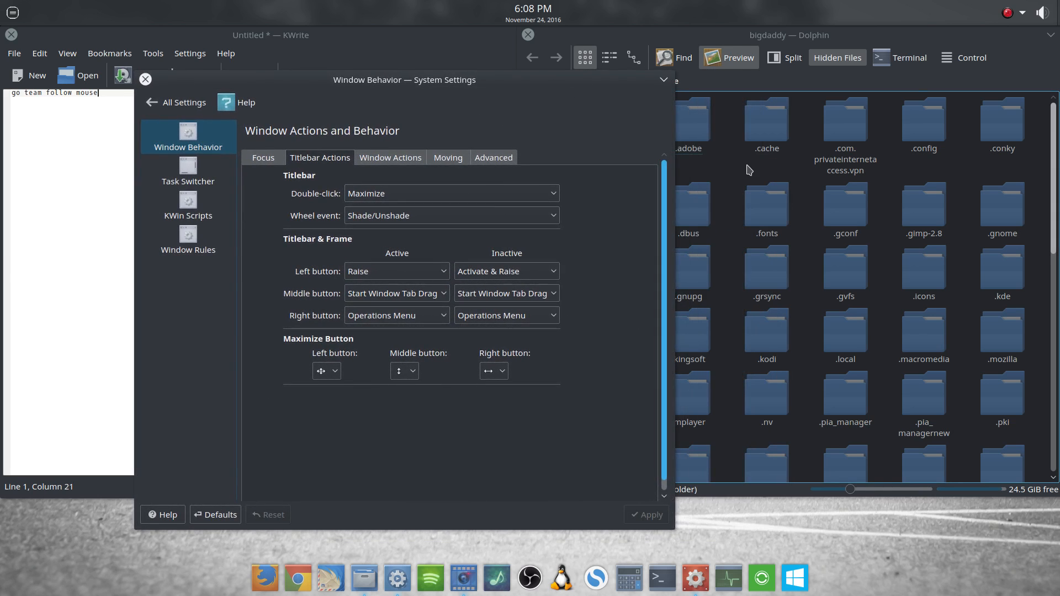
drag(988, 38, 970, 51)
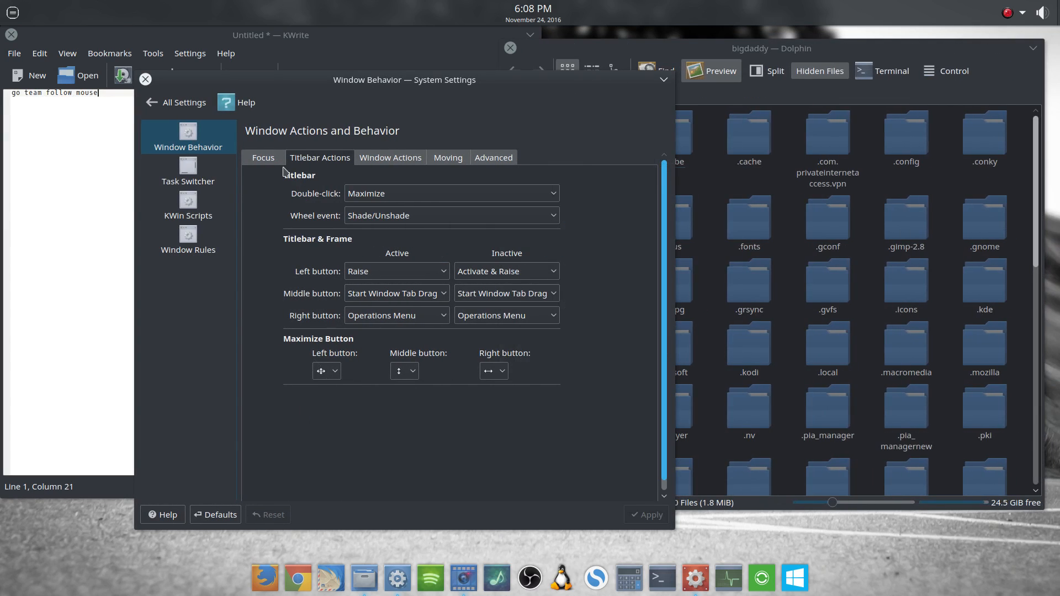
Set the window focus policy to Click To Focus and apply the change
click(263, 158)
click(306, 206)
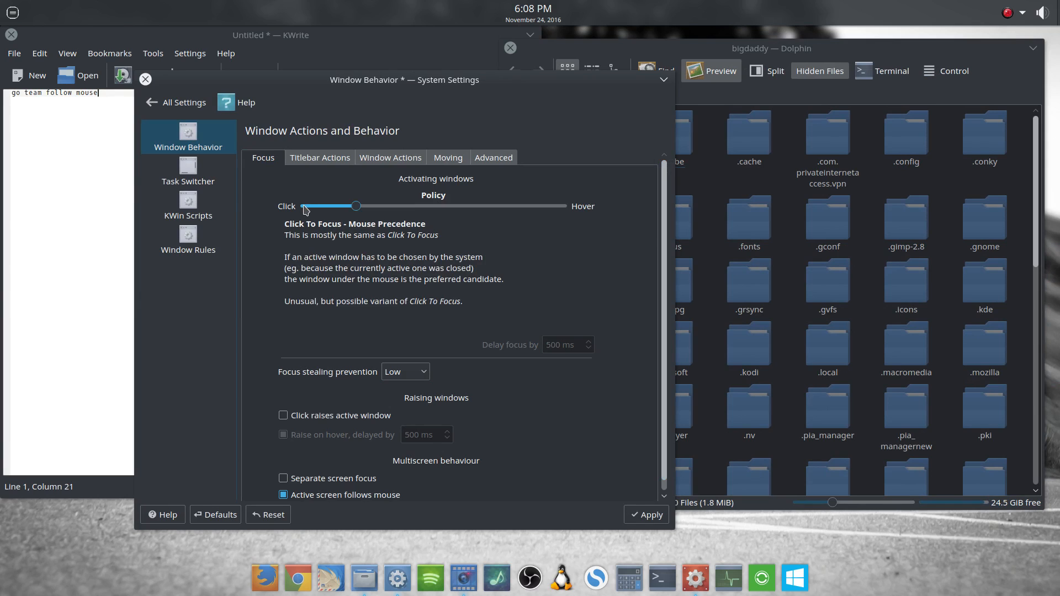
click(630, 514)
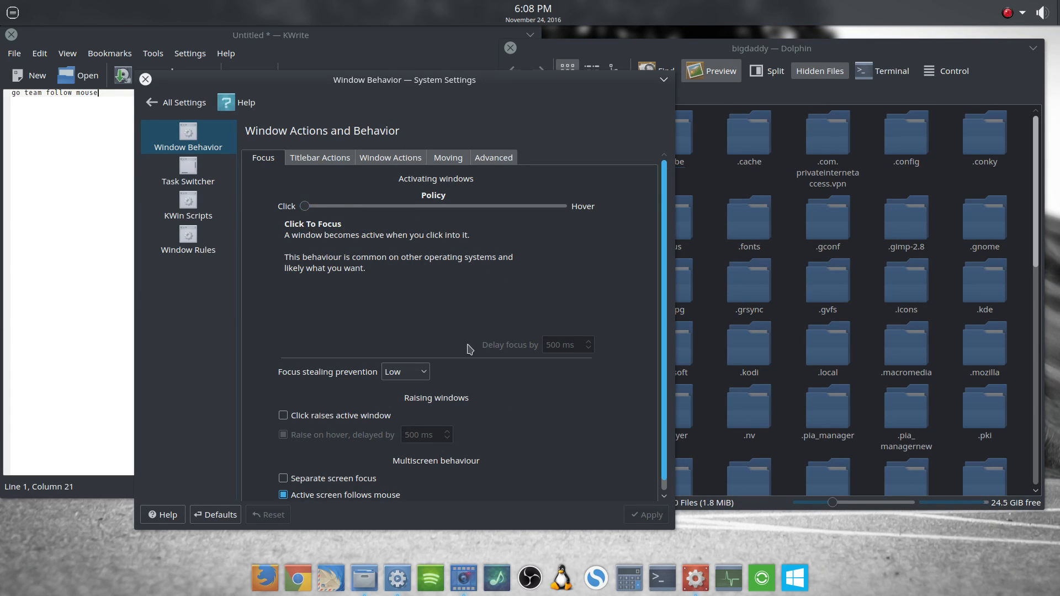
Return to the Titlebar Actions settings and test raising and moving the Dolphin window by its titlebar
click(315, 160)
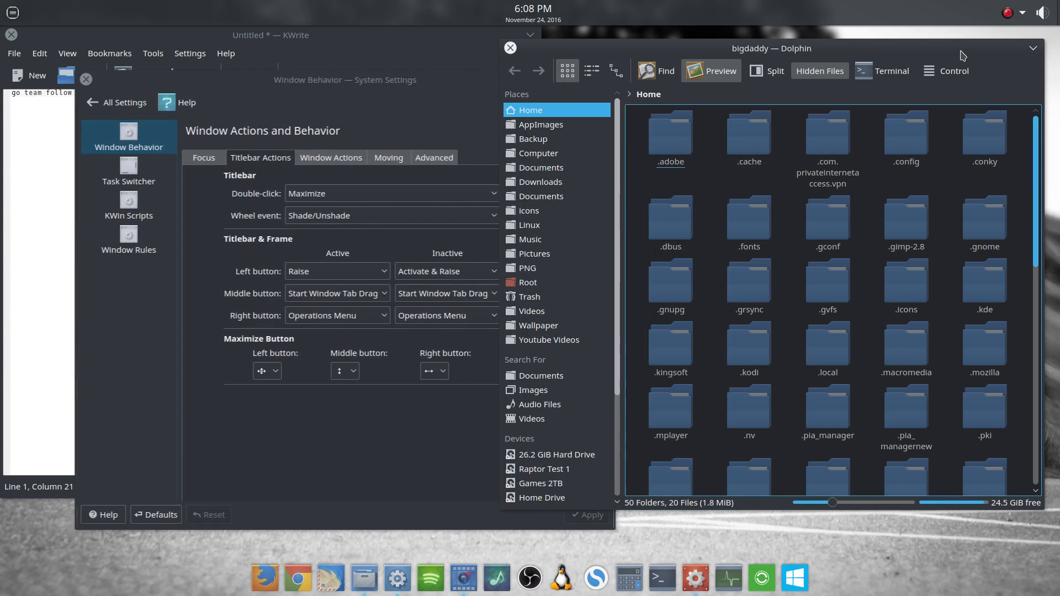
drag(751, 46, 790, 46)
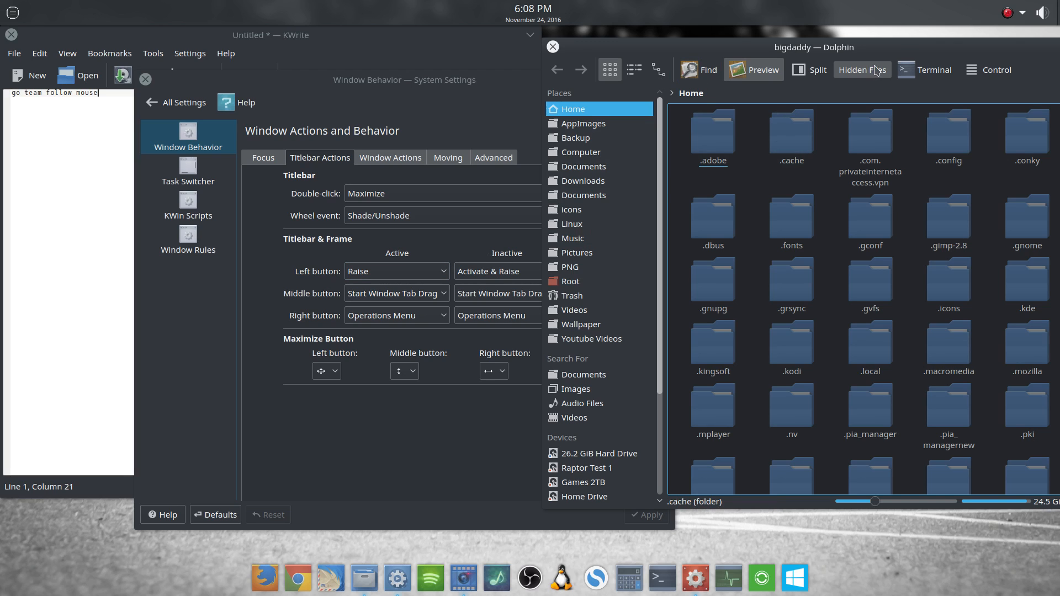
drag(900, 48, 879, 52)
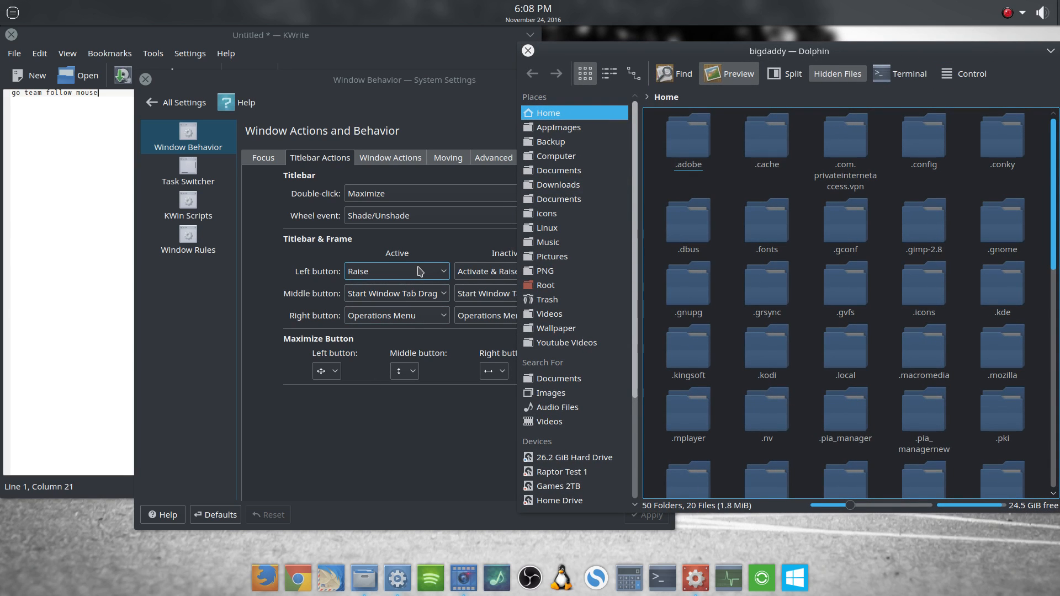
Examine the Operations Menu of the Dolphin titlebar, including its More Actions entries, and dismiss it without choosing anything
right_click(890, 53)
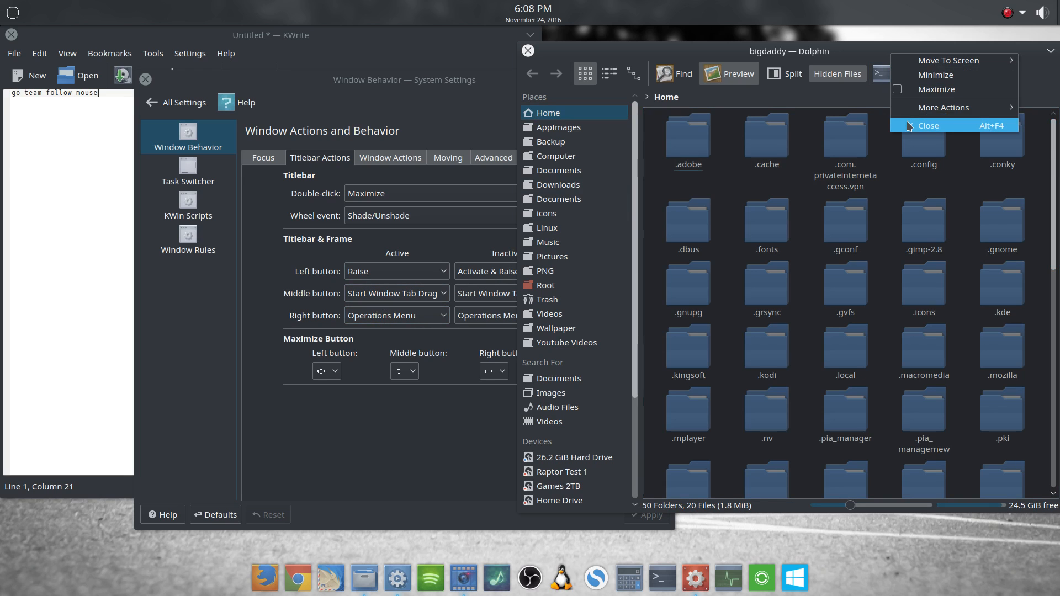
mouse_move(913, 108)
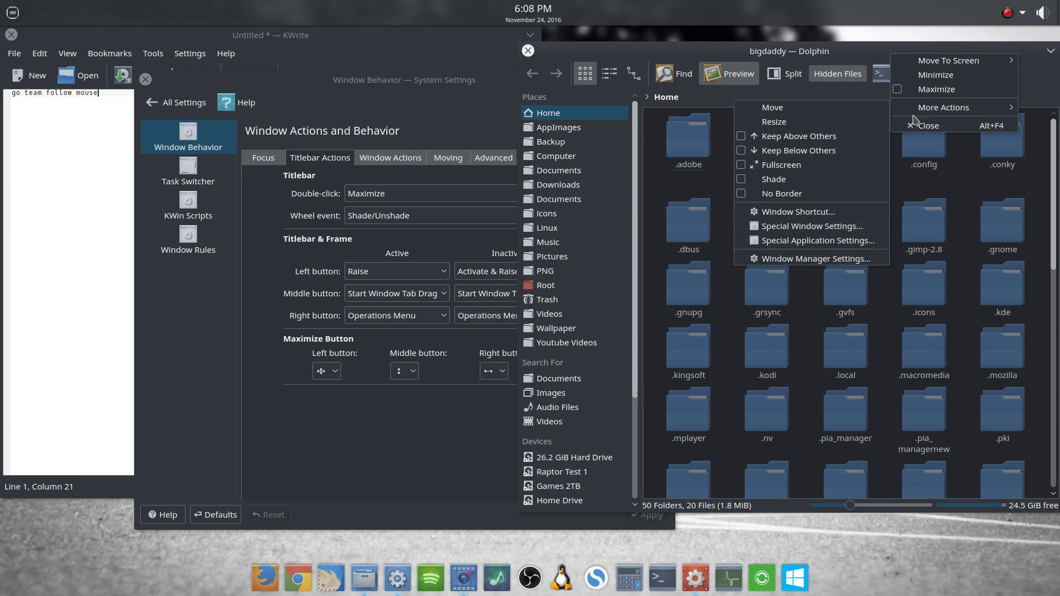
click(808, 65)
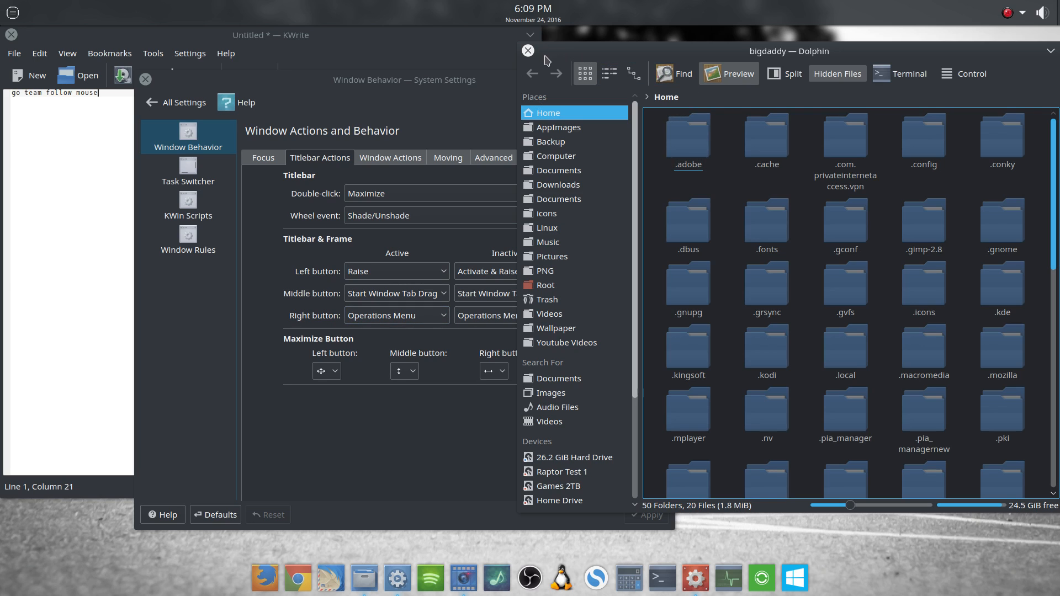
right_click(707, 52)
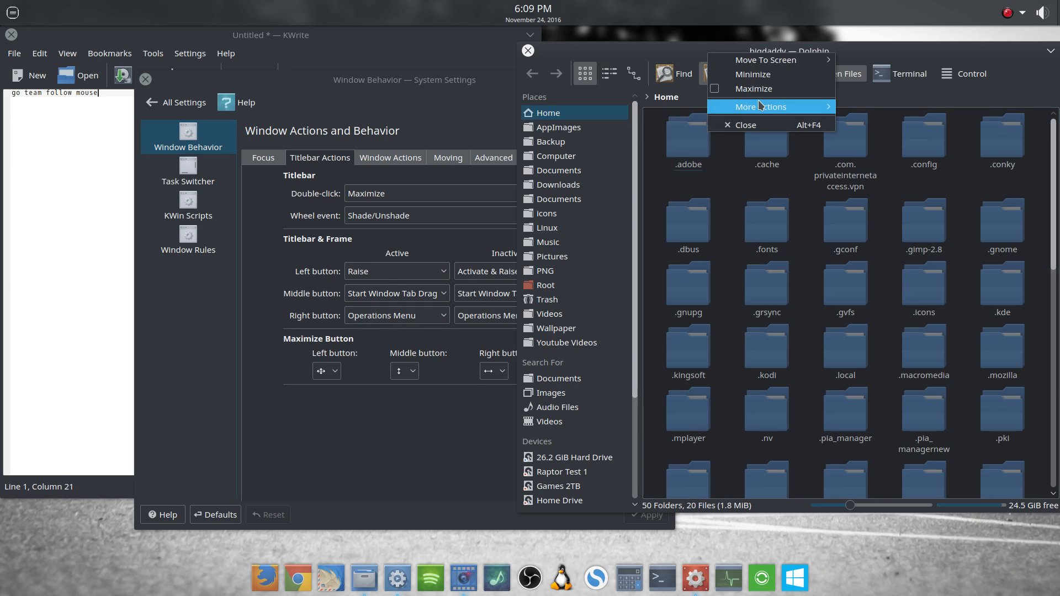
mouse_move(761, 105)
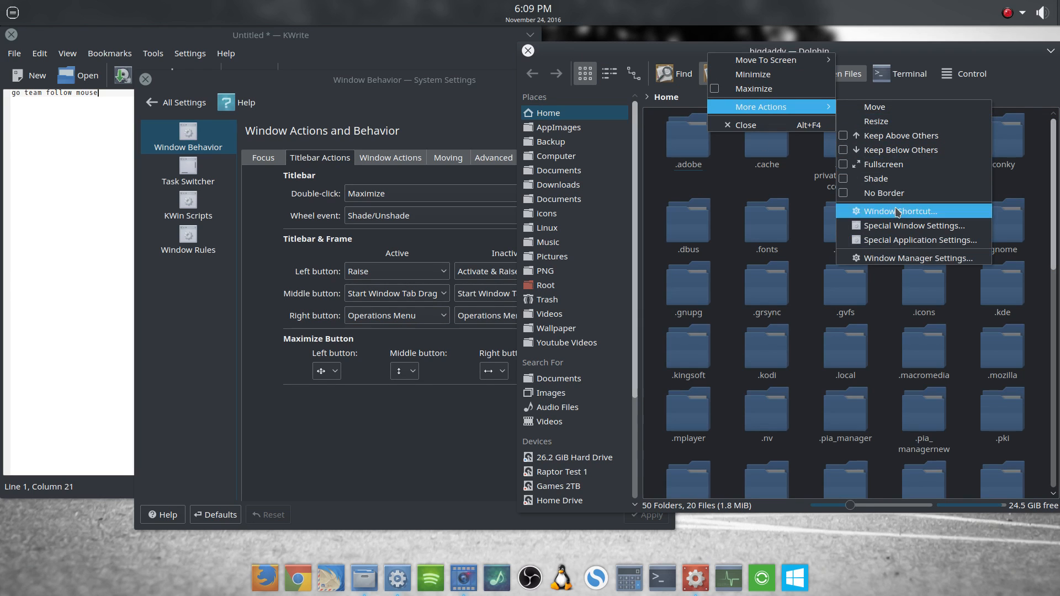
click(551, 54)
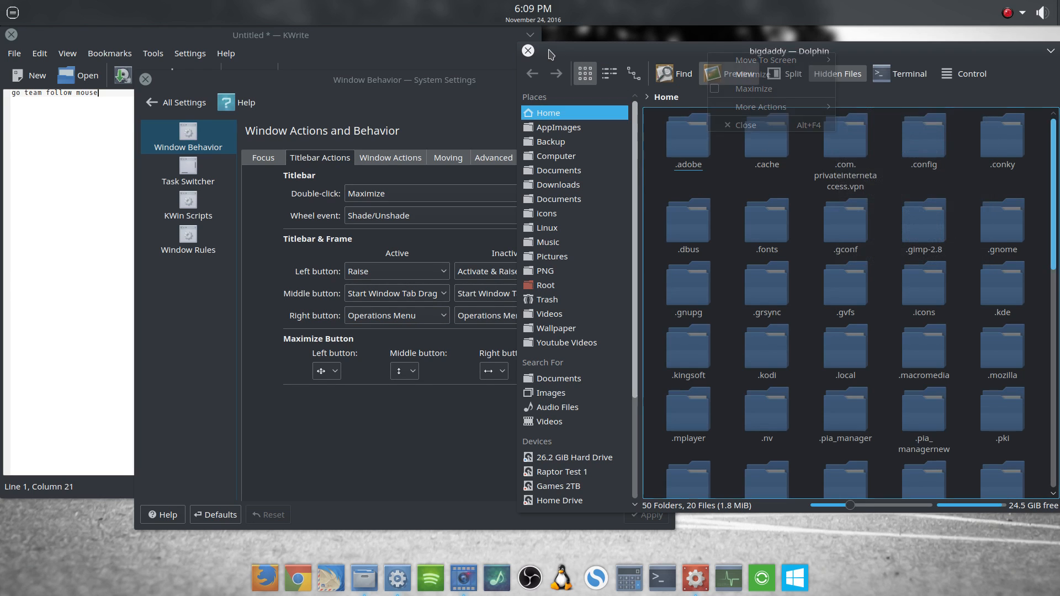
Demonstrate activating and raising inactive windows by switching between System Settings and Dolphin, shifting System Settings slightly right
click(396, 440)
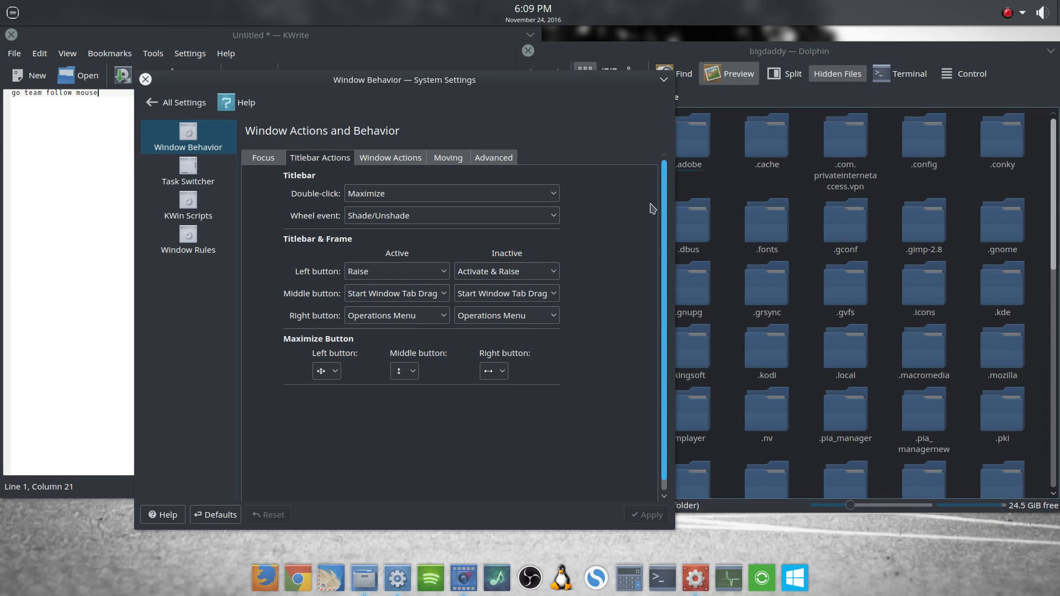
drag(623, 85, 629, 78)
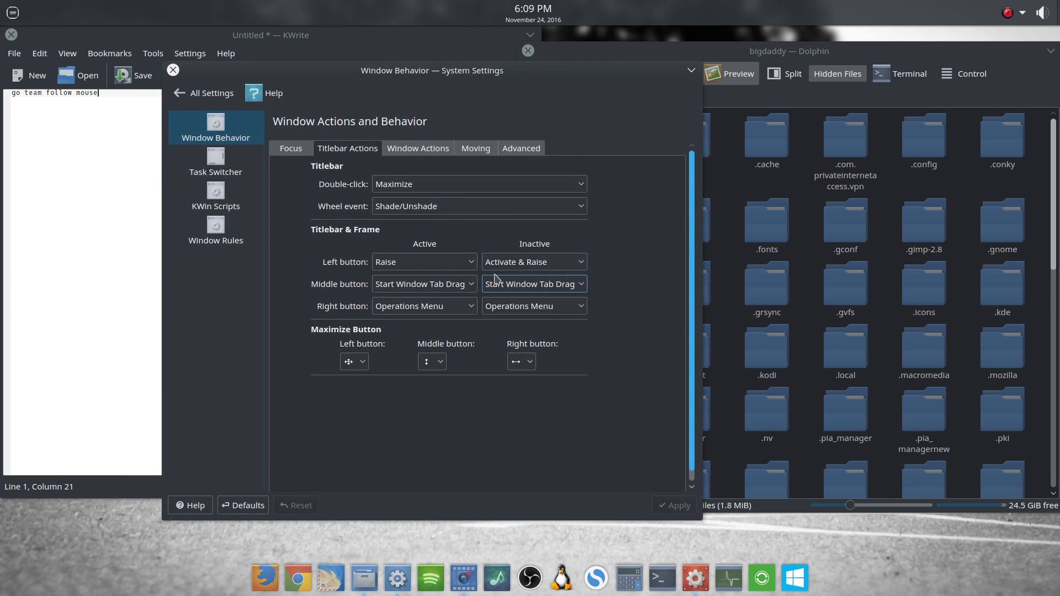
click(977, 58)
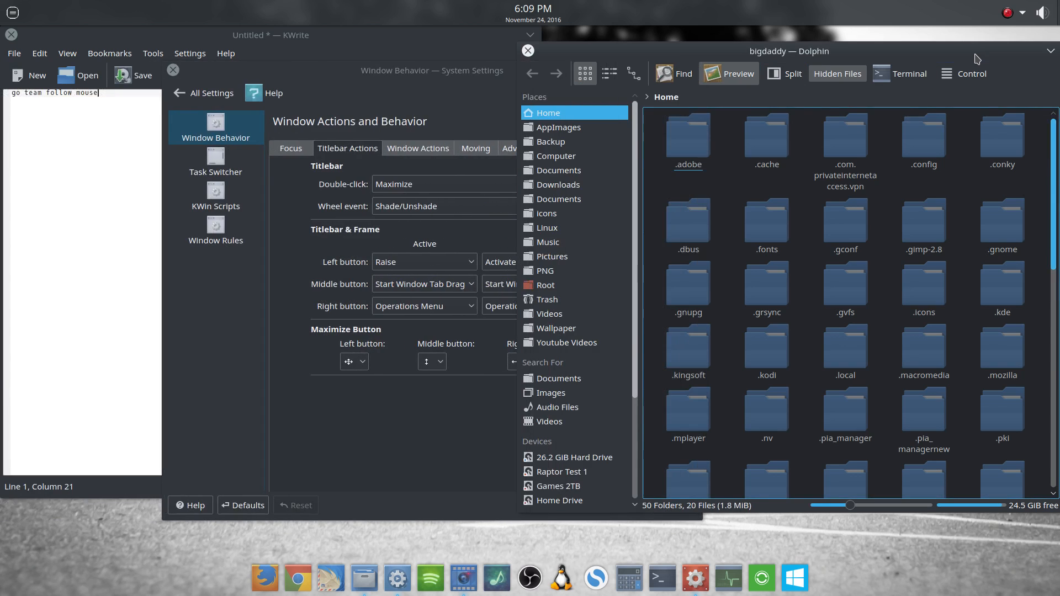
click(469, 433)
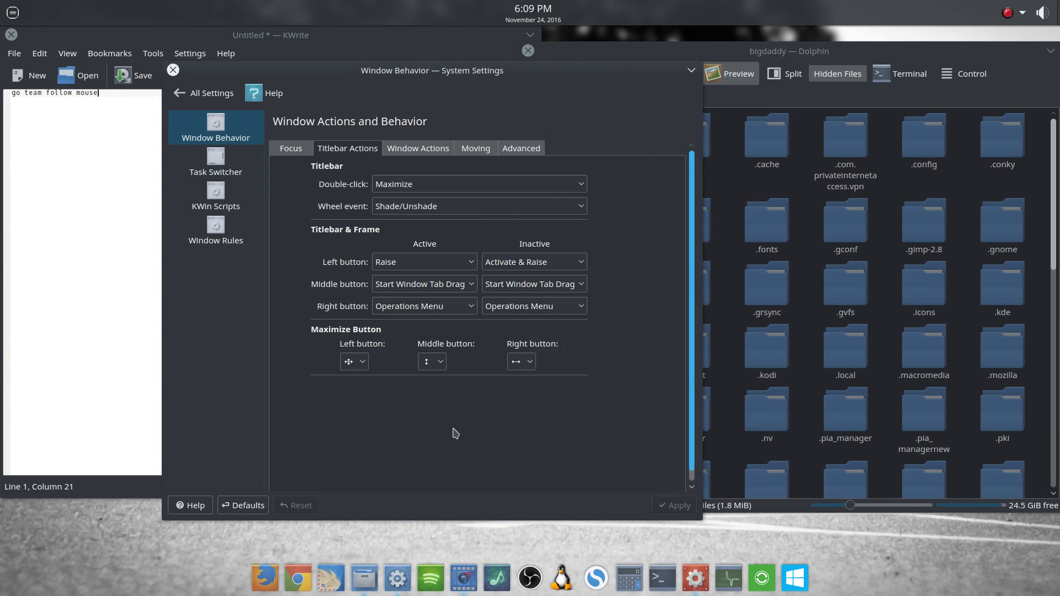
Set the right button action for inactive titlebars to Minimize and apply the change
click(525, 313)
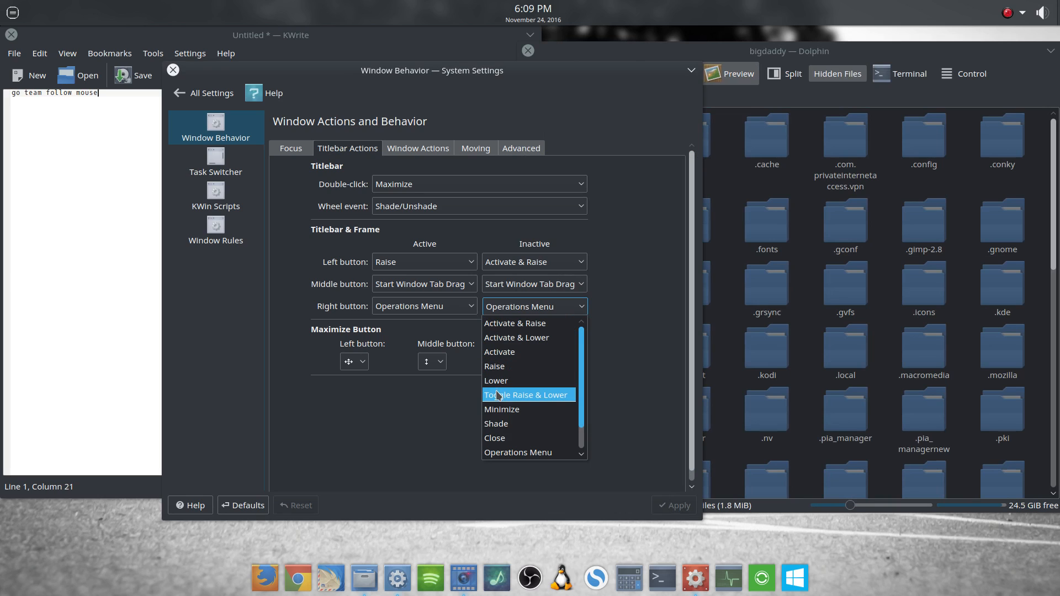
click(498, 411)
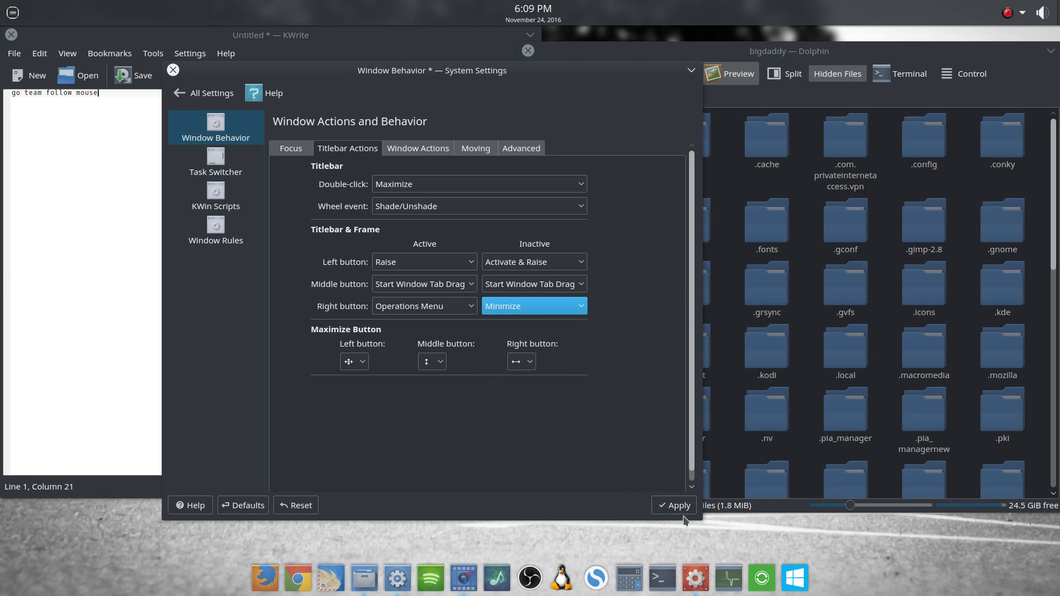
click(665, 507)
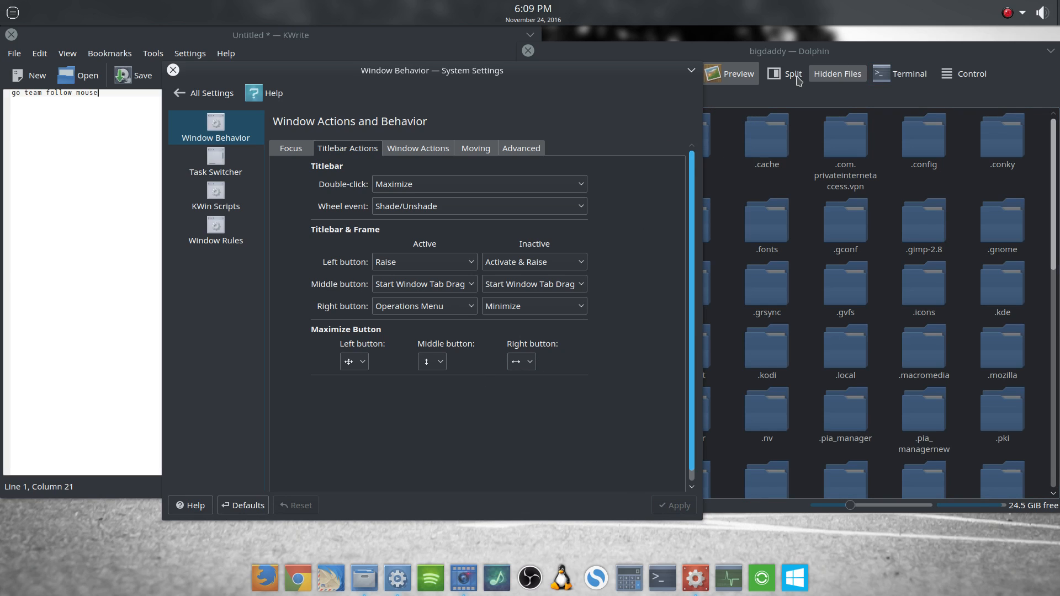
Test the new action by minimizing the inactive Dolphin window from its titlebar, then restore it and move it slightly left
right_click(942, 55)
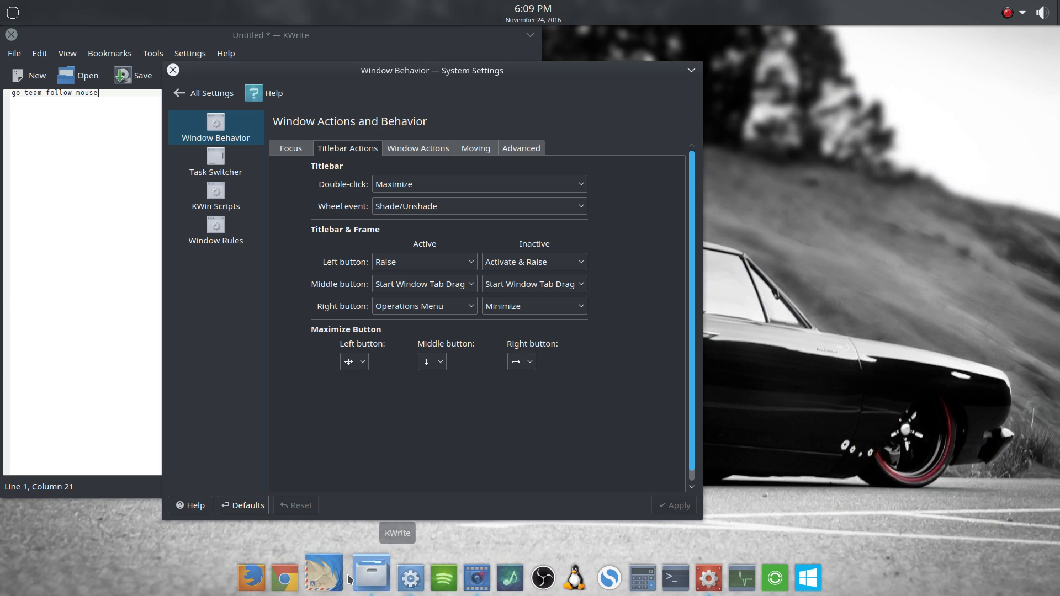
click(365, 578)
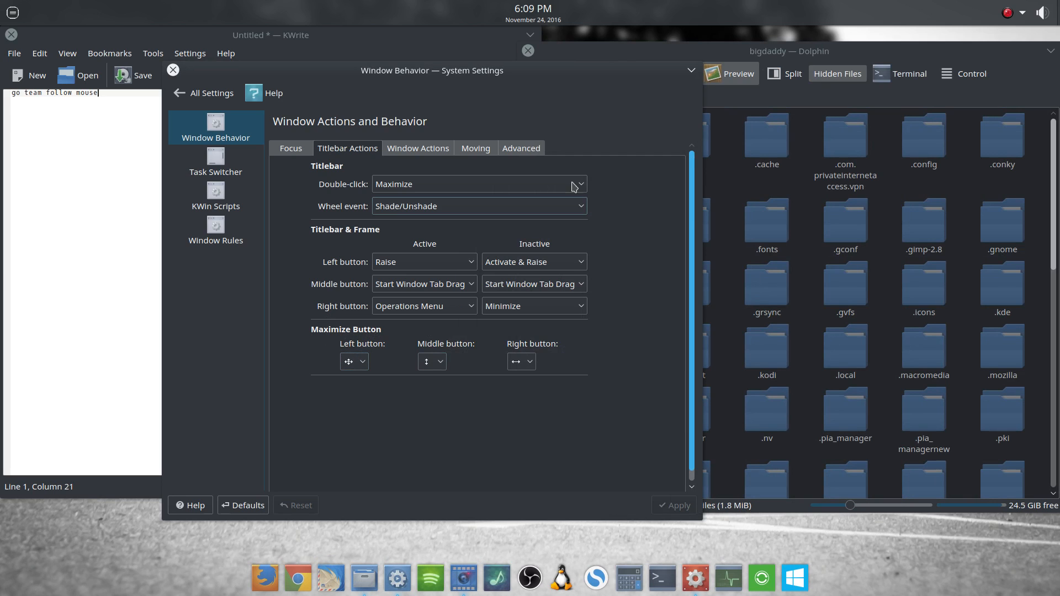
drag(838, 52, 813, 50)
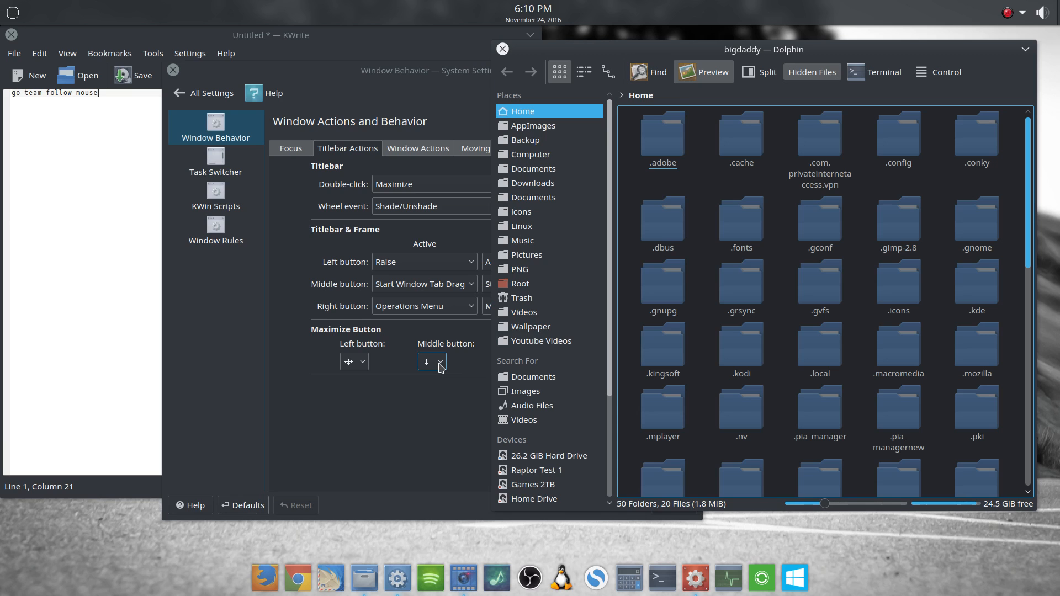
Bring System Settings forward and view the maximize button's right button choices without changing the selection
click(443, 445)
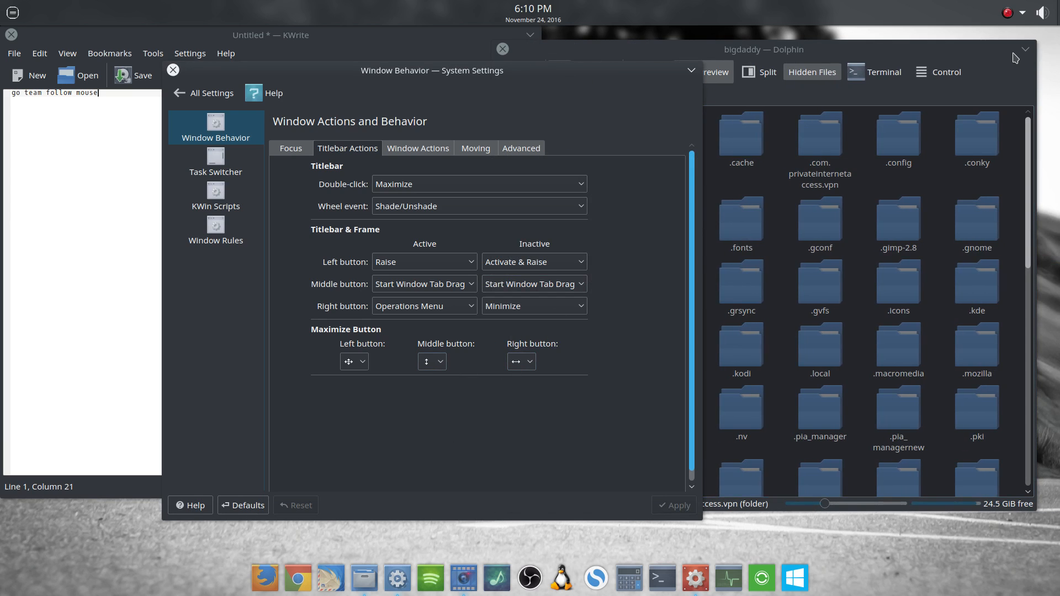
click(528, 367)
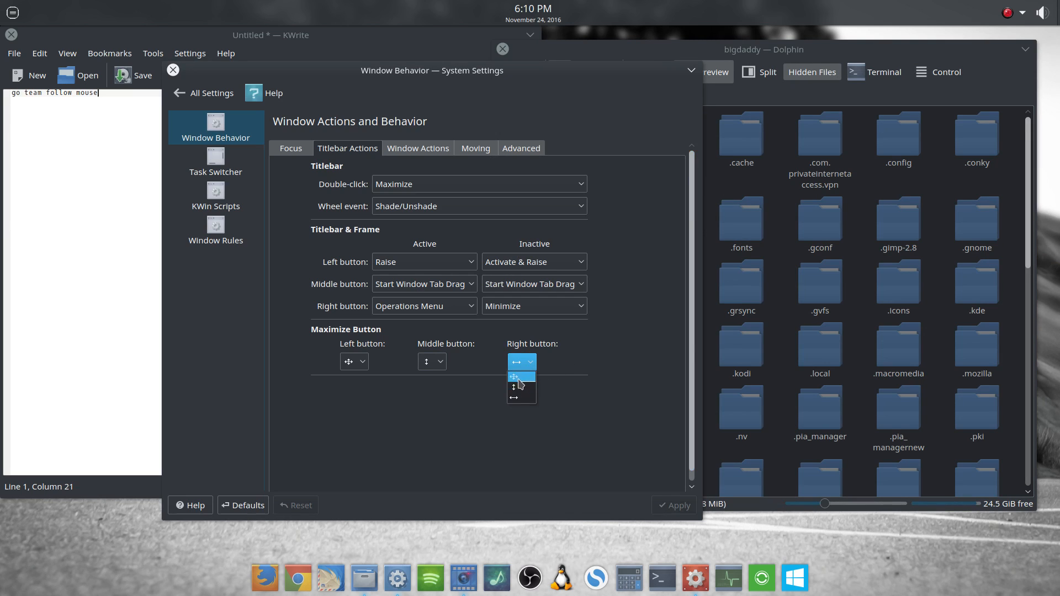
click(605, 362)
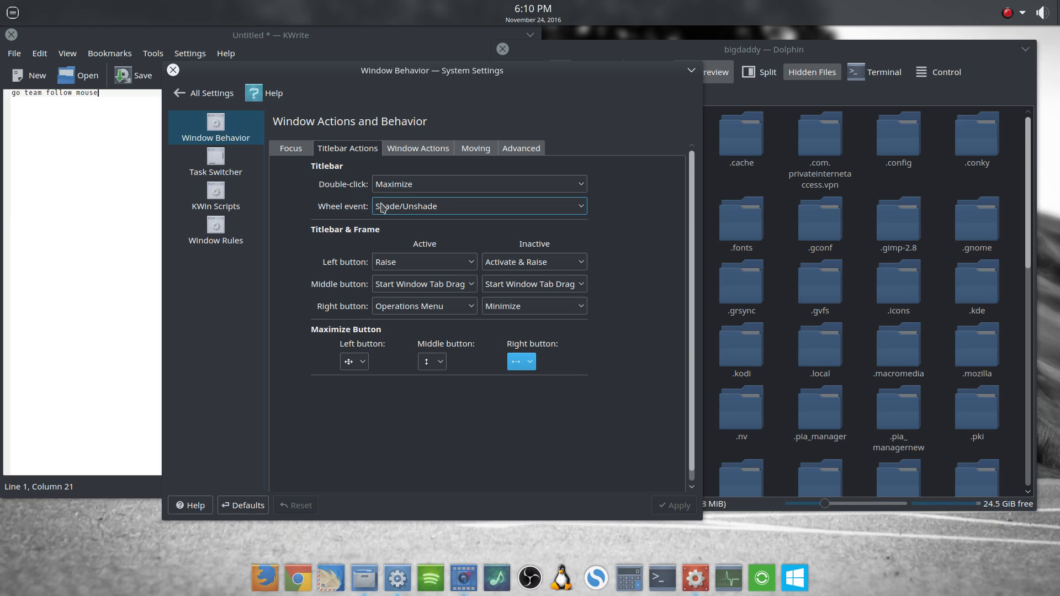
Open the Window Actions settings, then demonstrate raising Dolphin from its inner area and scrolling its file list while it is inactive
click(400, 150)
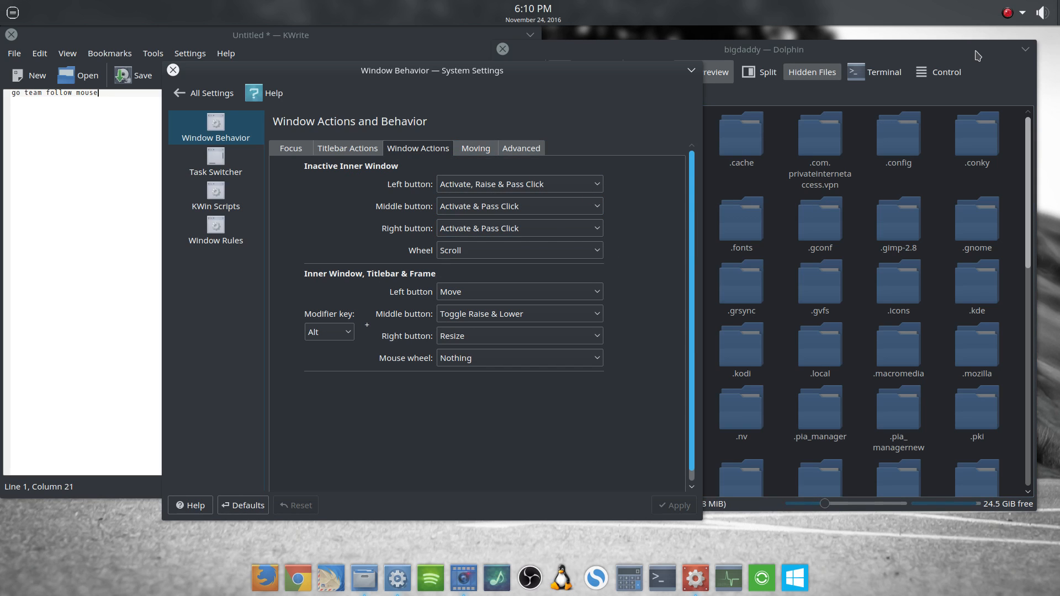
click(929, 192)
click(399, 454)
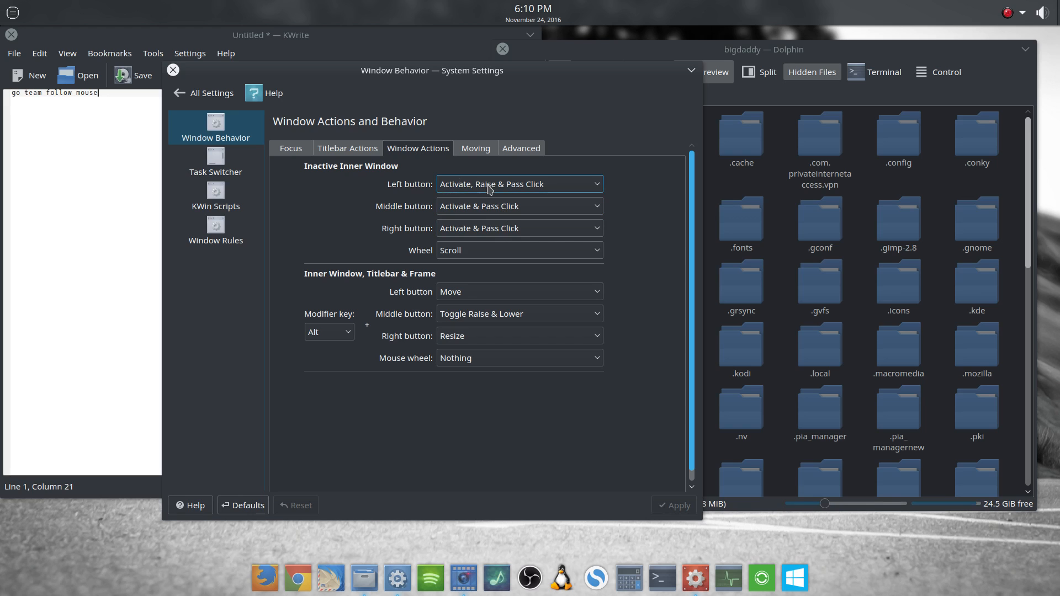
scroll(929, 217, down, 5)
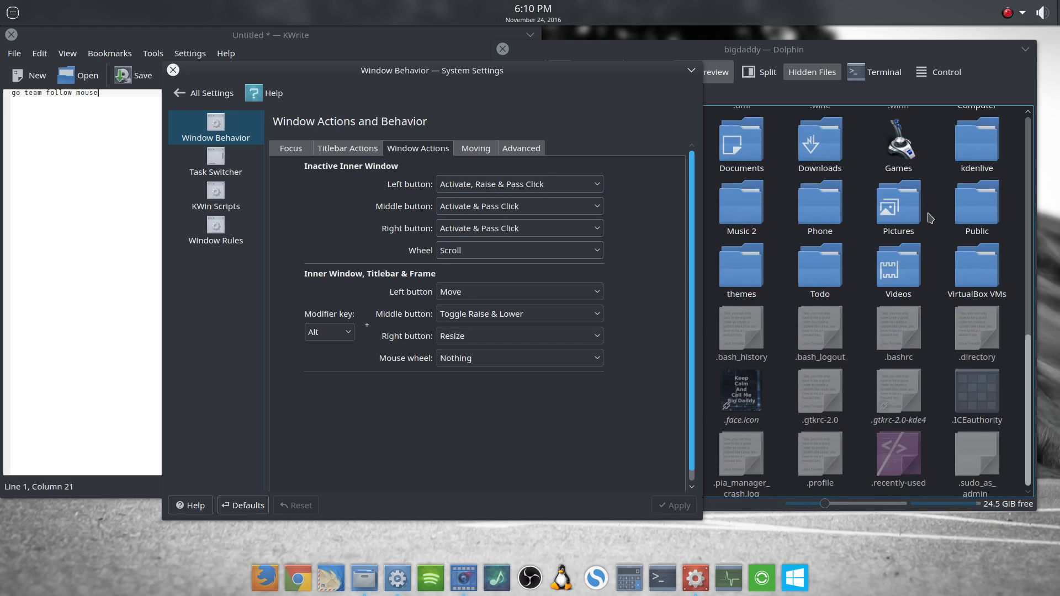
scroll(930, 214, up, 5)
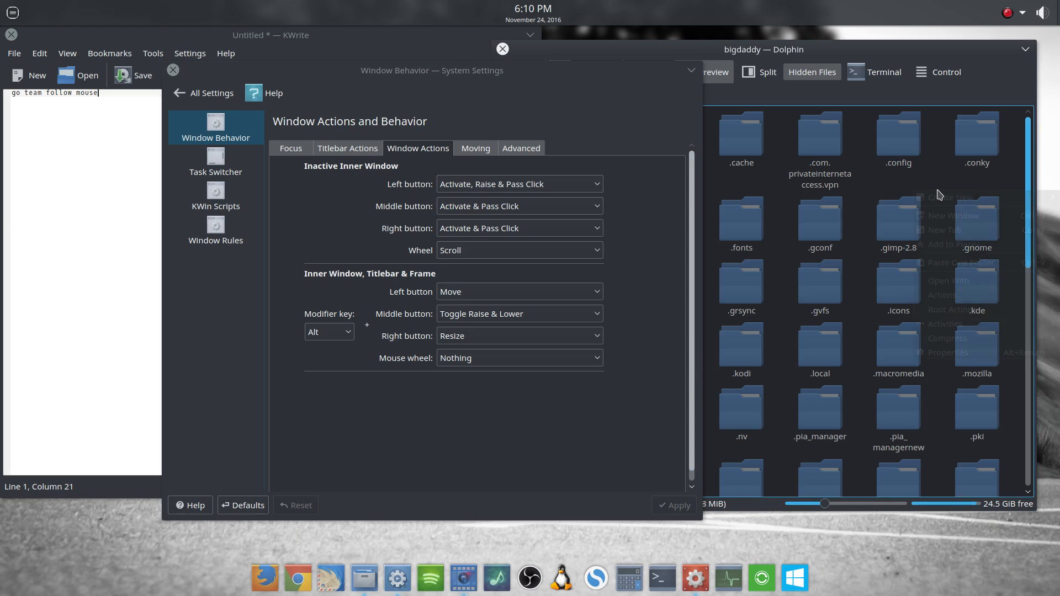
View the folder context menu in the inactive Dolphin window and dismiss it without choosing anything
right_click(939, 191)
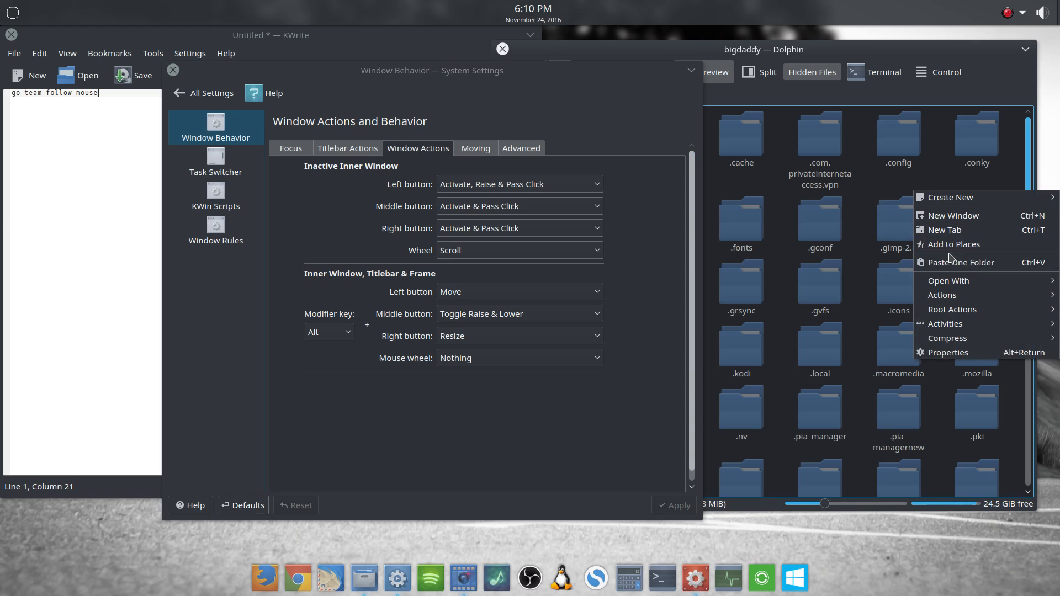
mouse_move(948, 296)
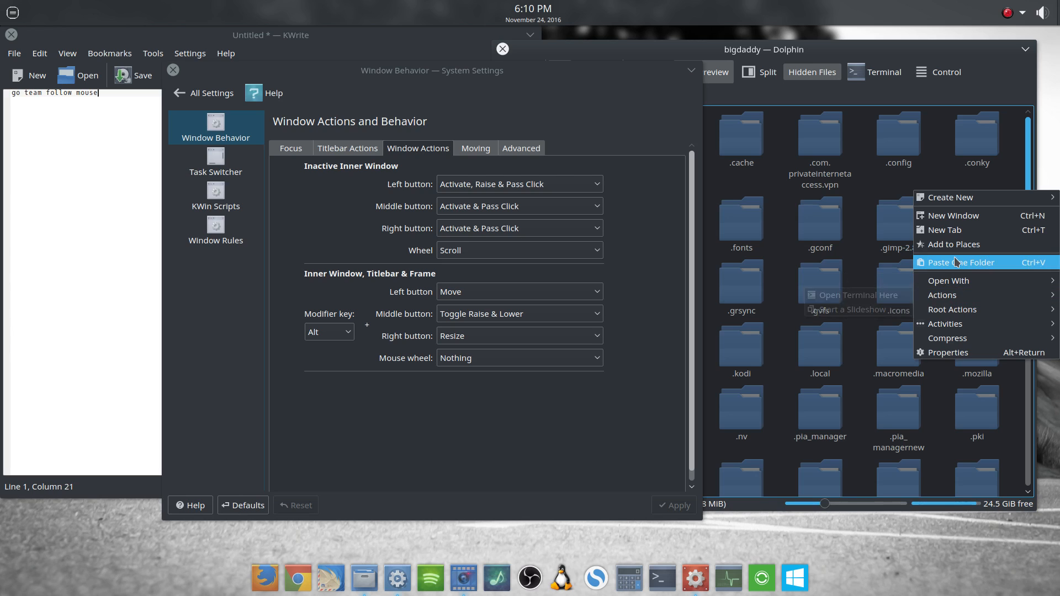
click(375, 407)
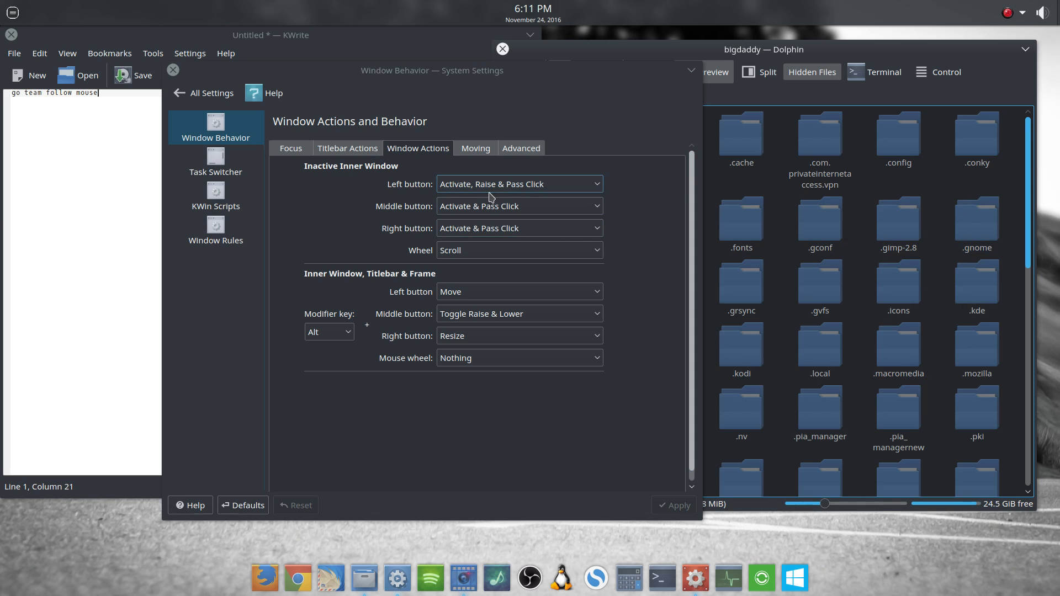
Demonstrate activating and raising inactive windows by switching repeatedly between Dolphin and System Settings, ending on System Settings
click(962, 54)
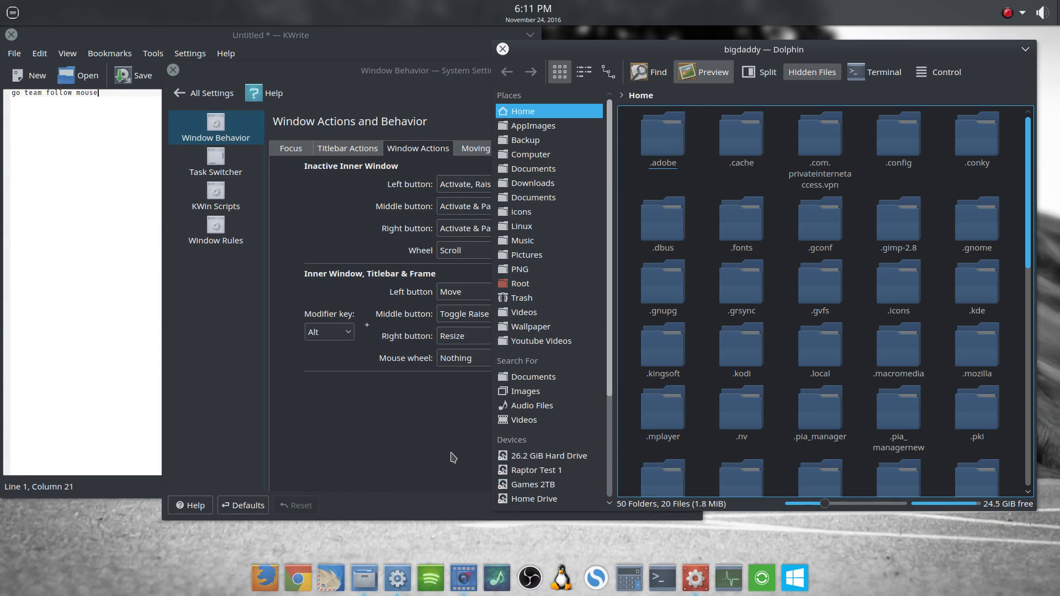
click(451, 455)
click(943, 216)
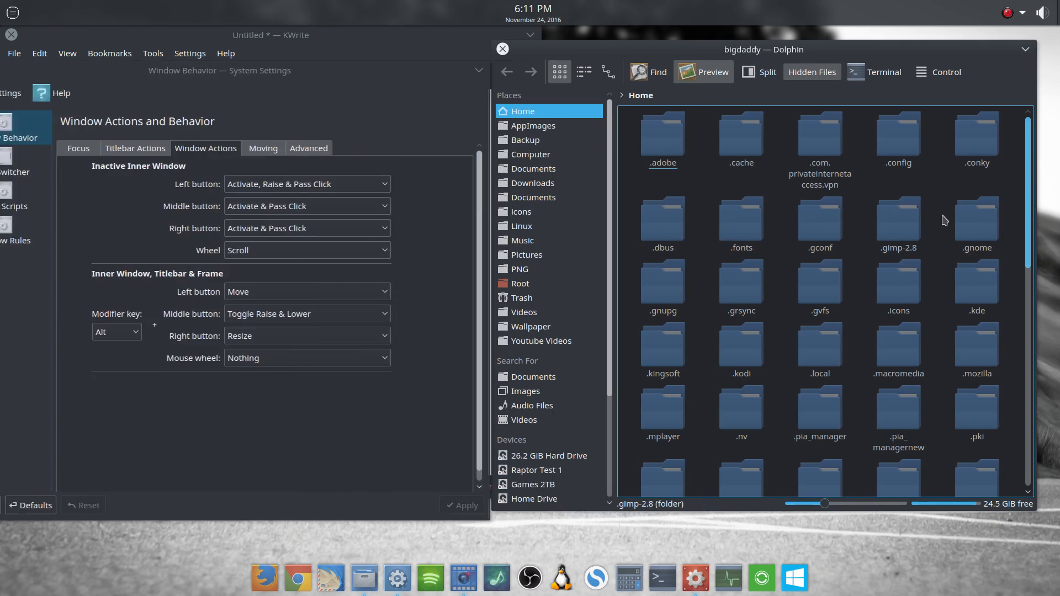
click(419, 376)
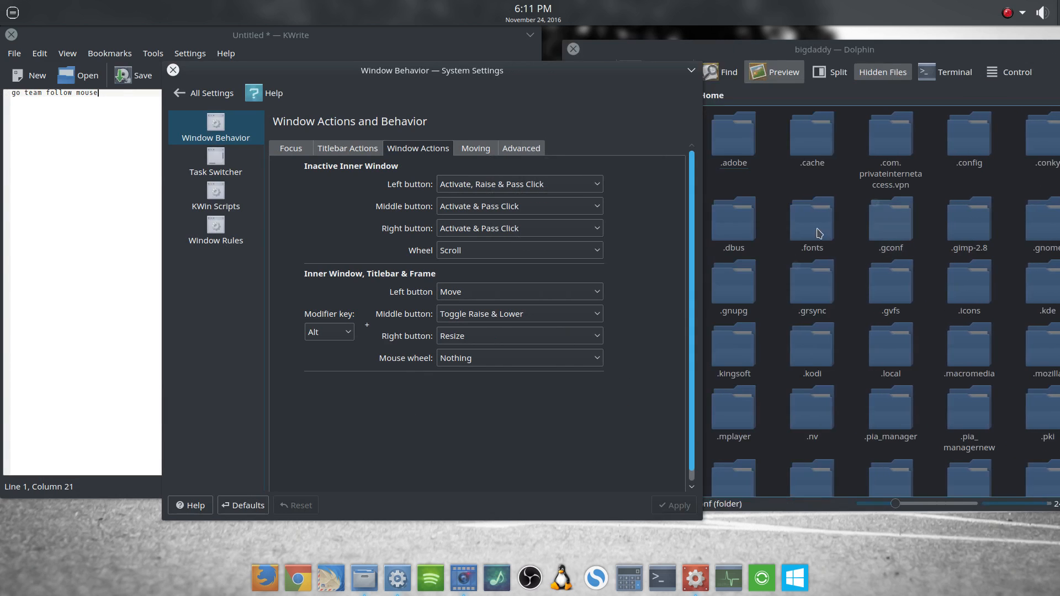
click(948, 196)
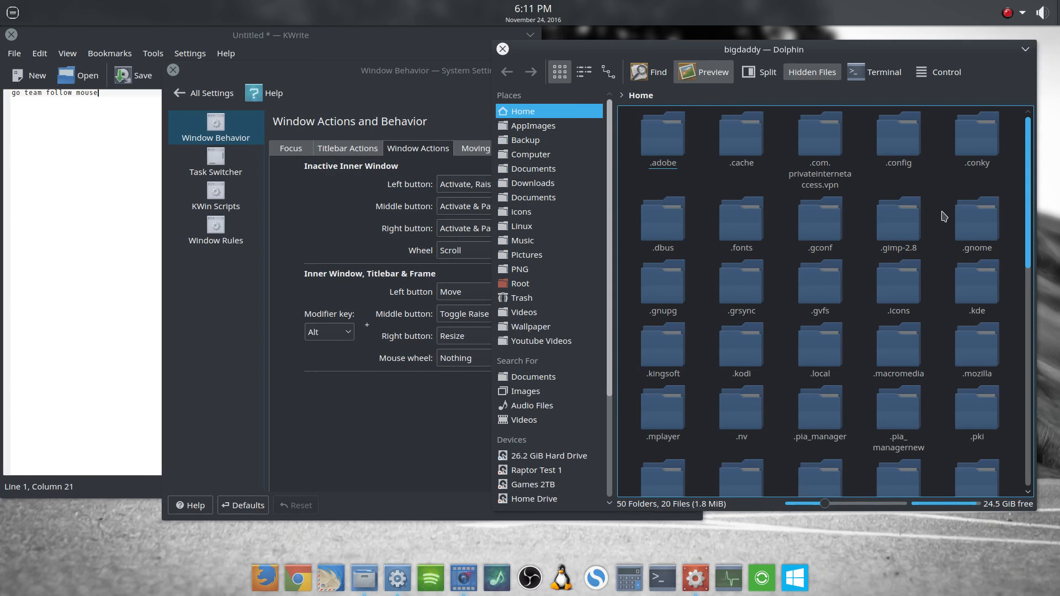
click(402, 420)
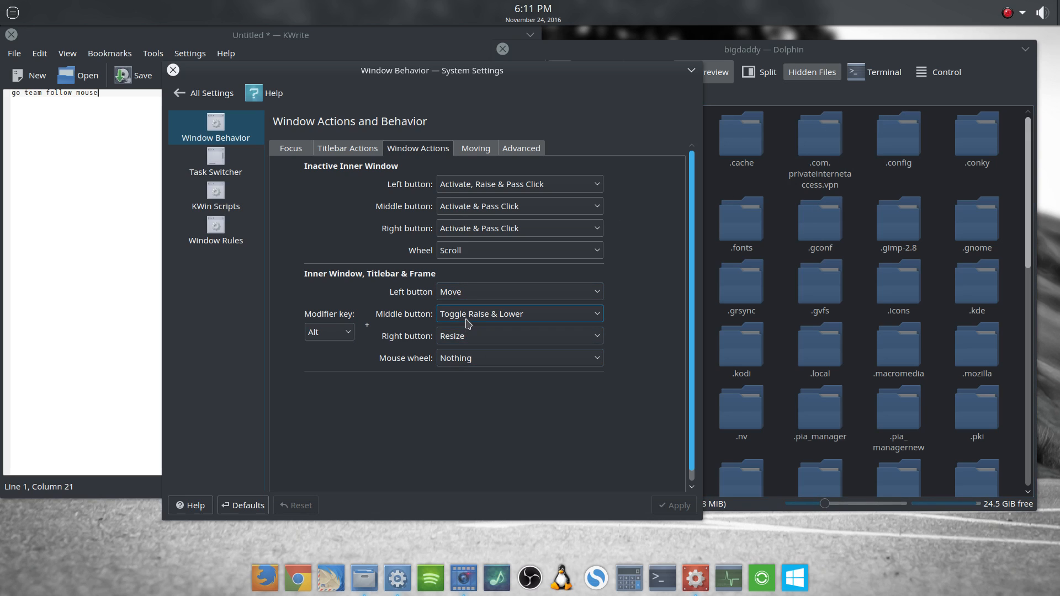
Check the modifier key choices, keeping Alt, and use Alt to move the inactive Dolphin window slightly right and resize it slightly
click(353, 336)
click(352, 337)
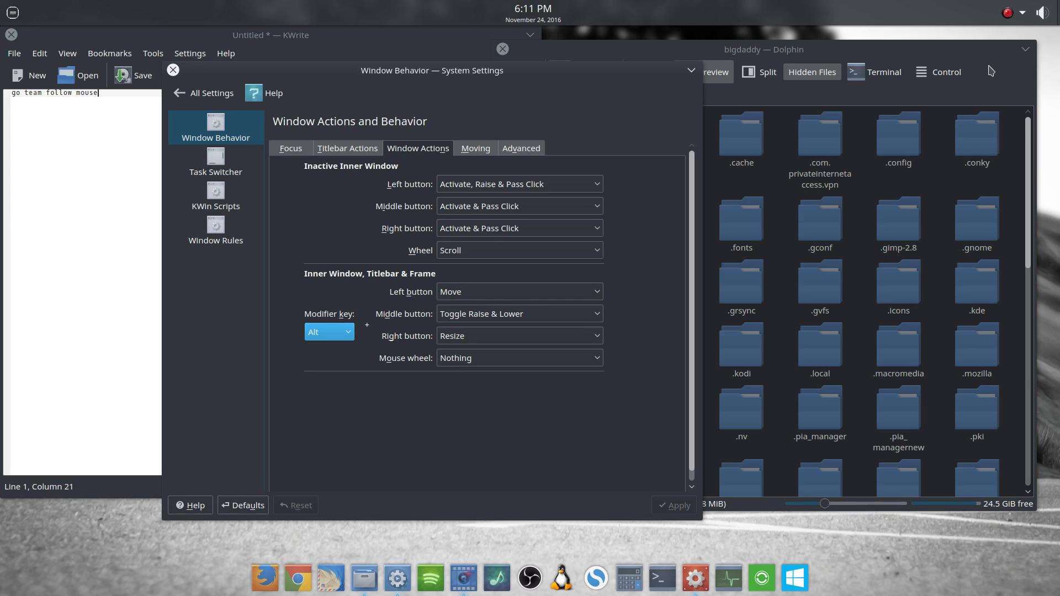
mouse_move(992, 71)
mouse_down()
mouse_move(930, 66)
mouse_move(958, 54)
mouse_move(1006, 73)
mouse_up()
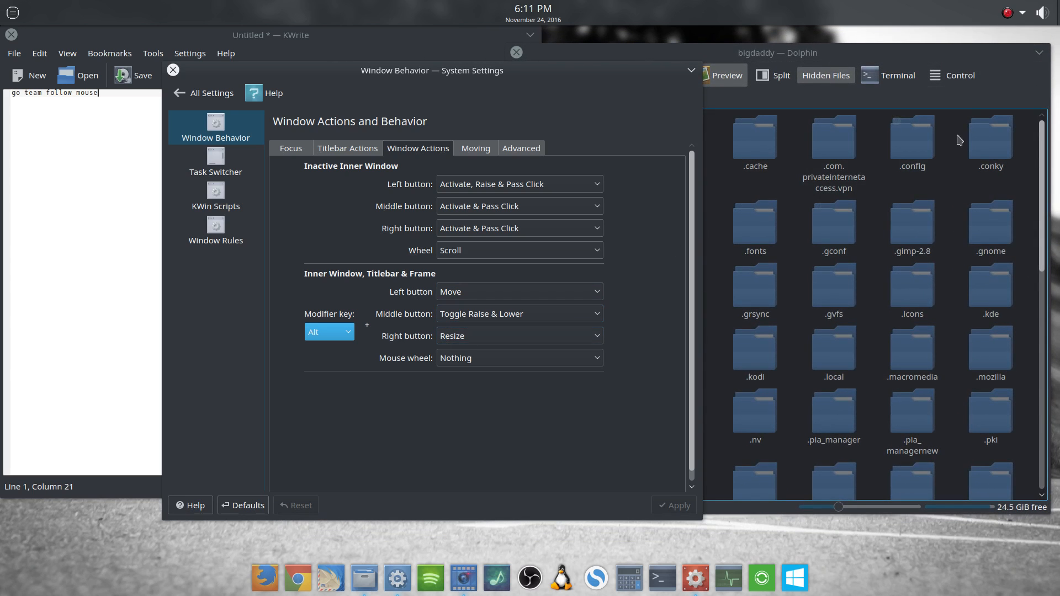
key(alt)
mouse_move(1002, 69)
mouse_down()
mouse_move(1007, 62)
mouse_move(995, 70)
mouse_up()
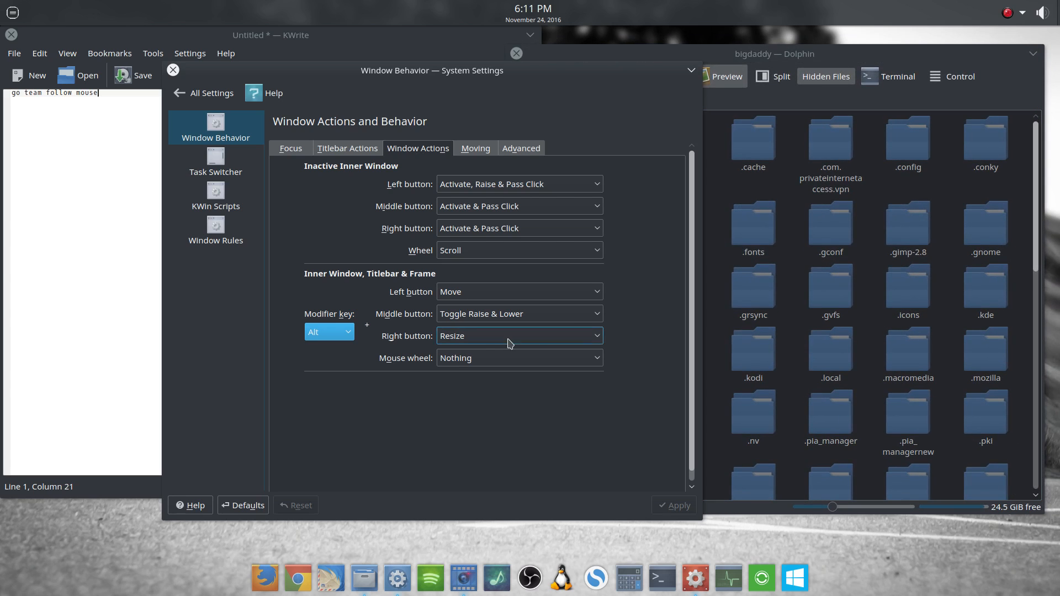
Set the modifier-key mouse wheel action to Shade/Unshade and apply the change
click(496, 362)
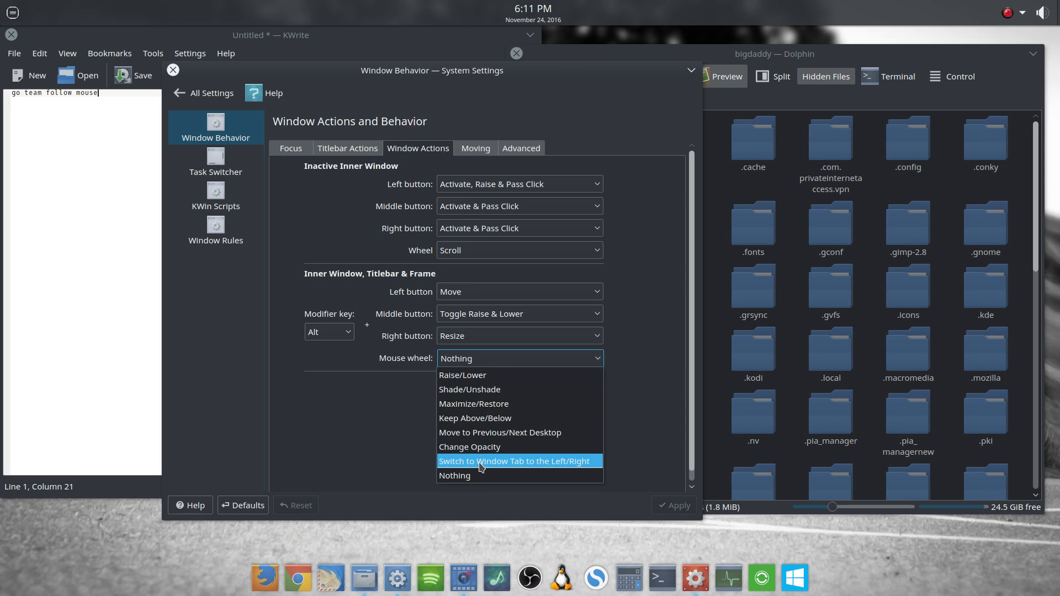
click(474, 390)
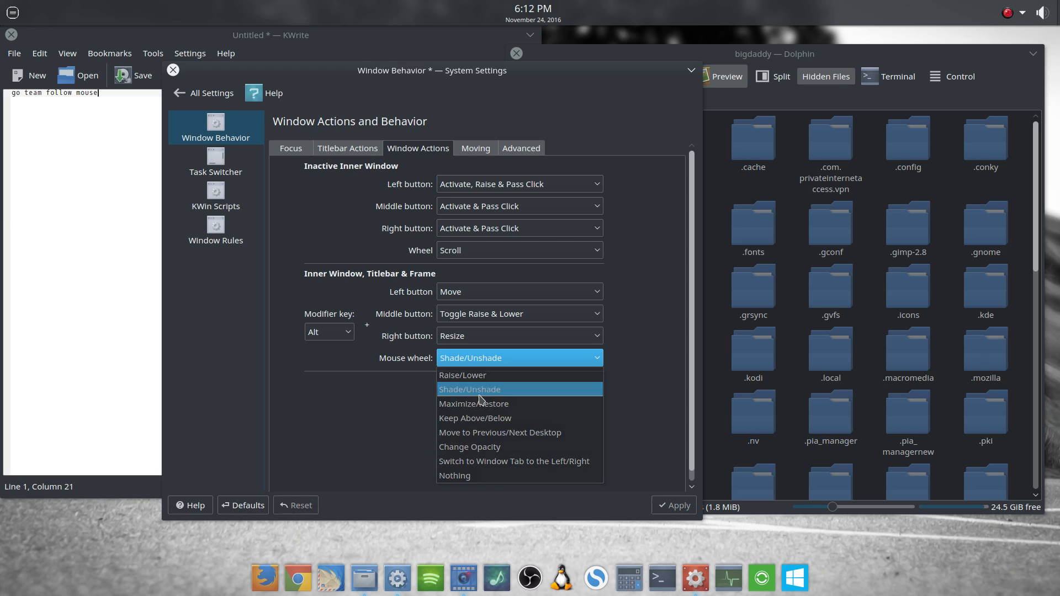
click(666, 504)
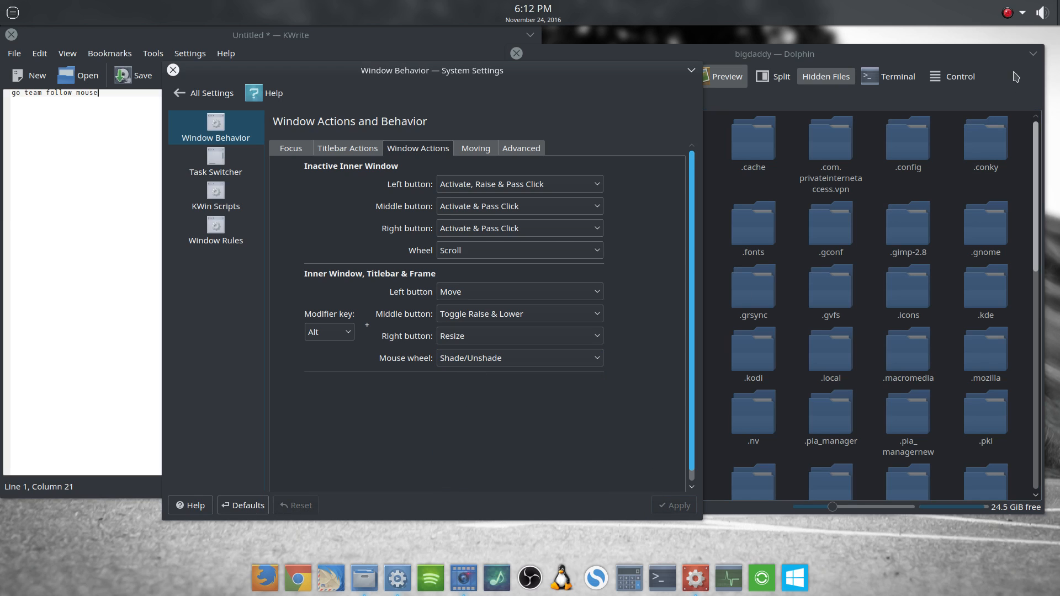
Test the Alt wheel action by repeatedly shading and unshading the inactive Dolphin window, leaving it unshaded
alt+scroll(1005, 63, up, 1)
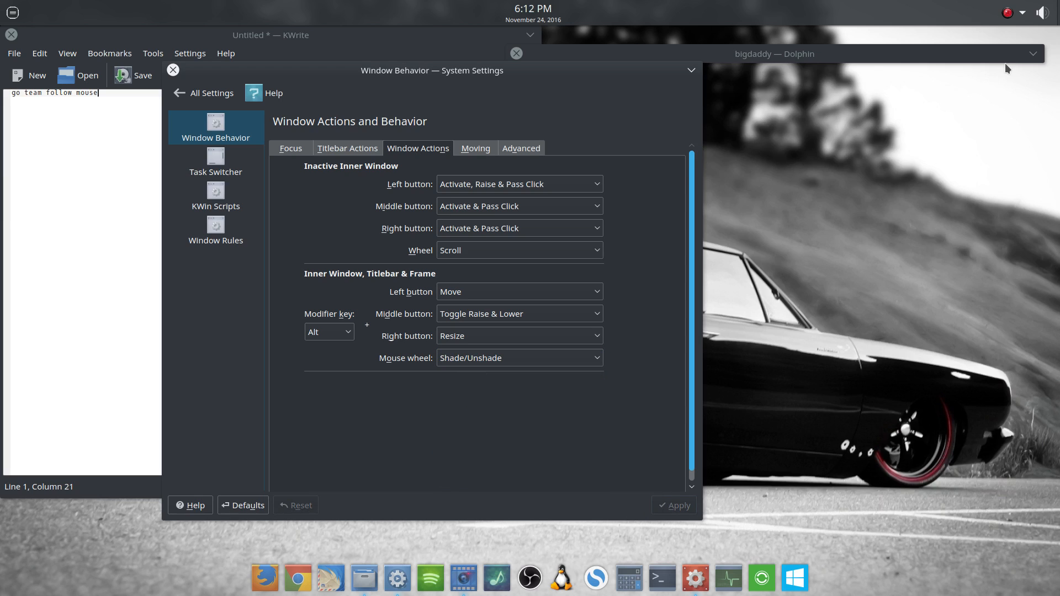
alt+scroll(1005, 63, down, 1)
alt+scroll(1005, 63, up, 1)
alt+scroll(1005, 63, down, 1)
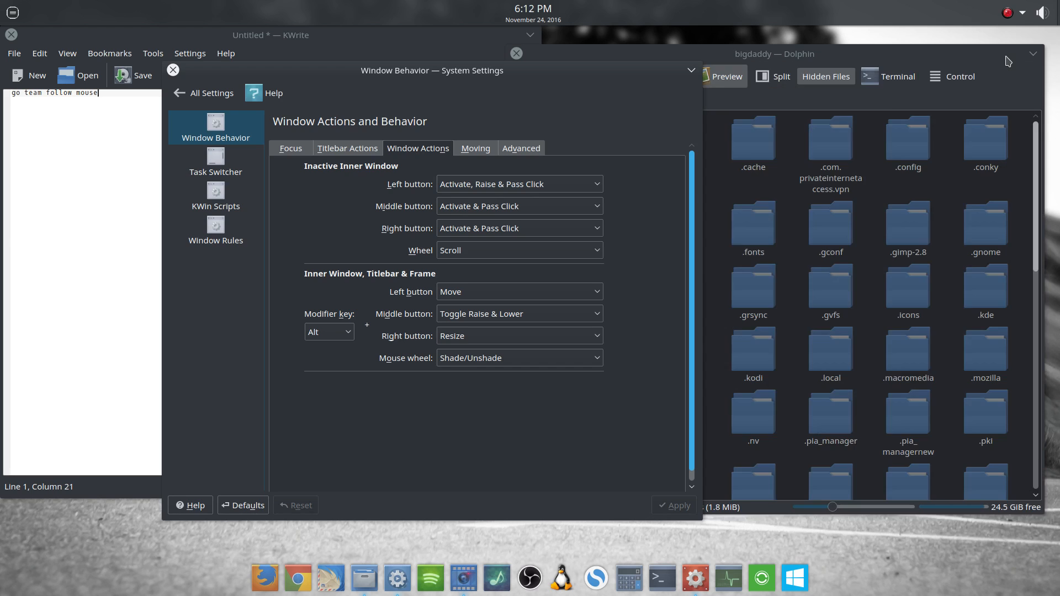
alt+scroll(1005, 63, up, 1)
alt+scroll(1005, 63, down, 1)
Open the Moving settings and clear the desktop by shifting System Settings left and closing KWrite with its unsaved document discarded
click(476, 151)
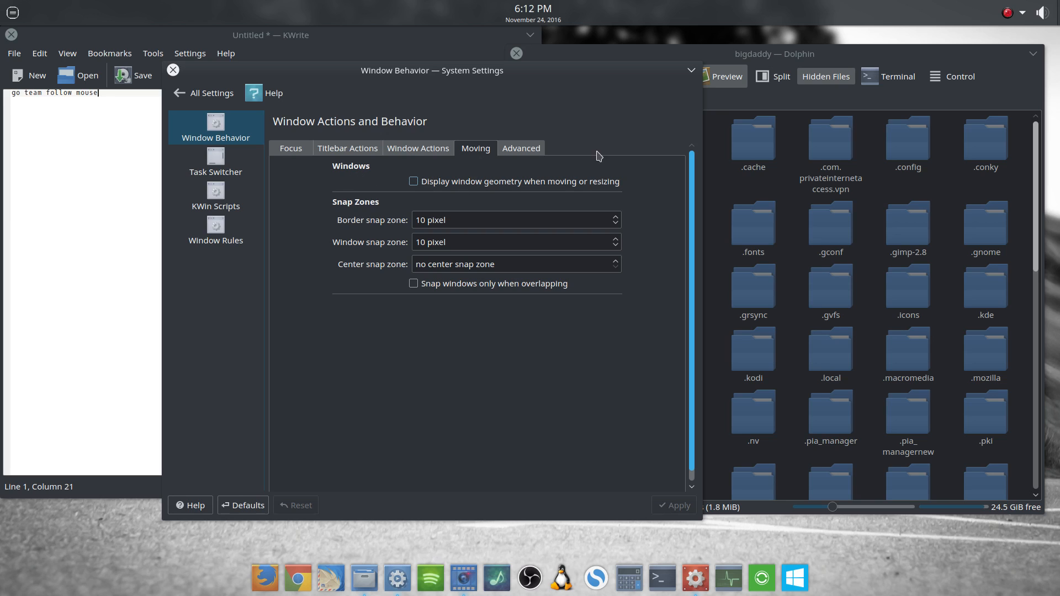
drag(595, 76, 499, 90)
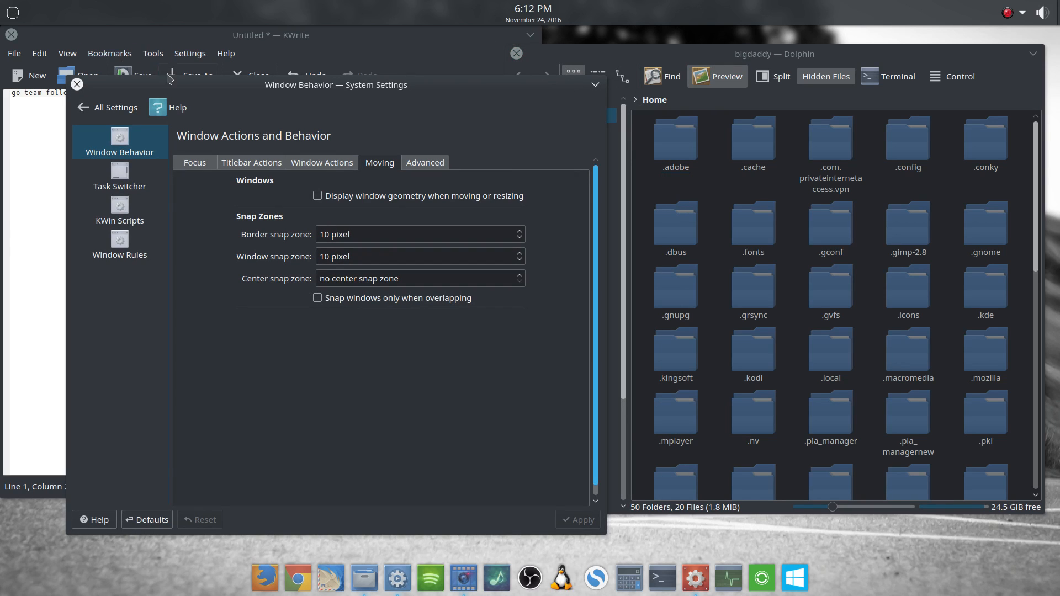
click(11, 34)
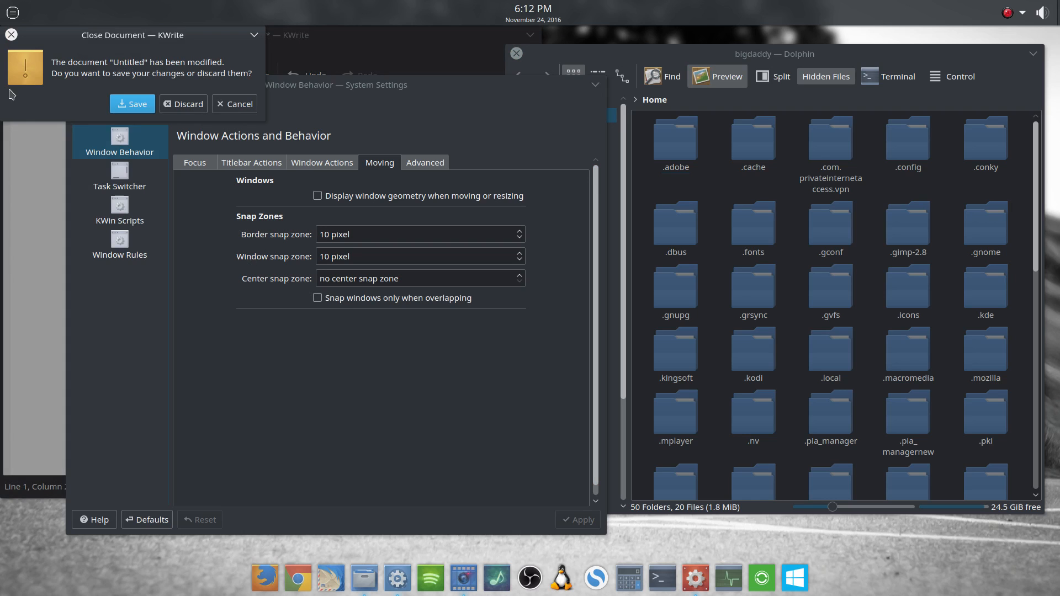
click(178, 110)
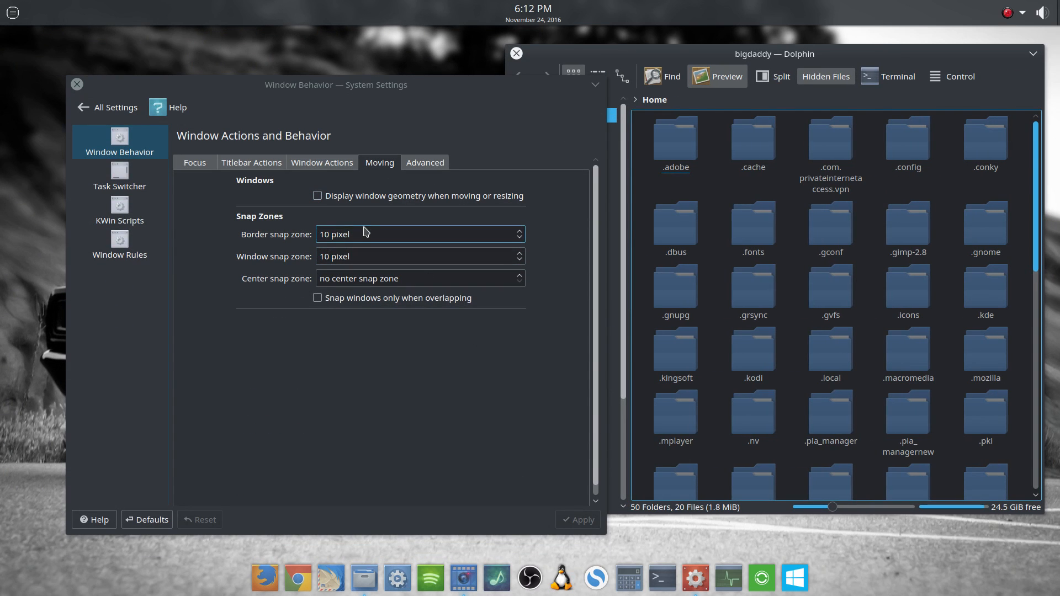
Enable and apply displaying window geometry when moving or resizing, and test it by moving and shrinking the Dolphin window
click(340, 197)
click(579, 521)
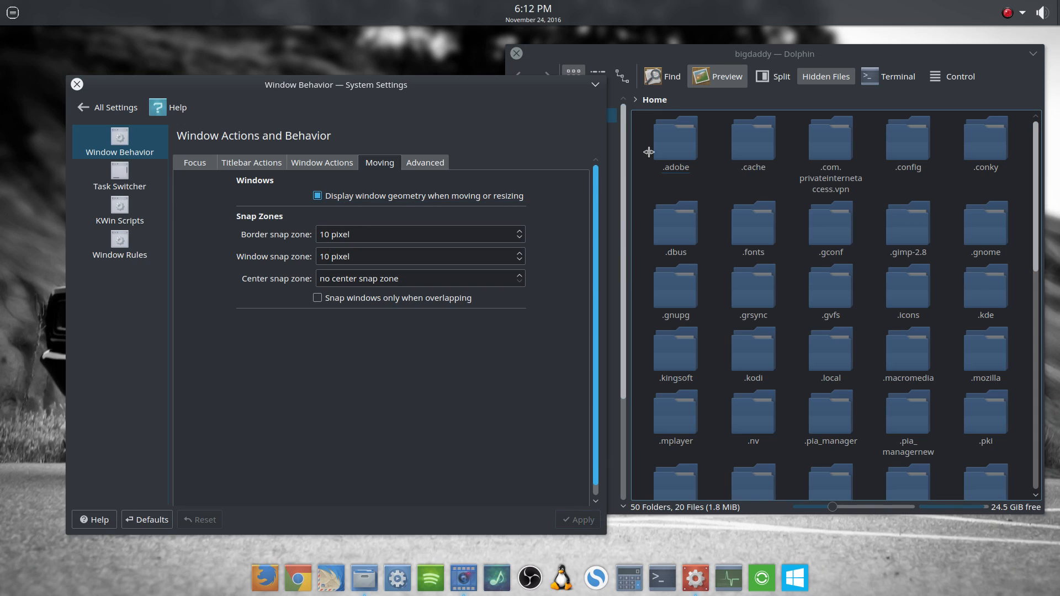
drag(723, 45, 686, 43)
drag(467, 506, 530, 448)
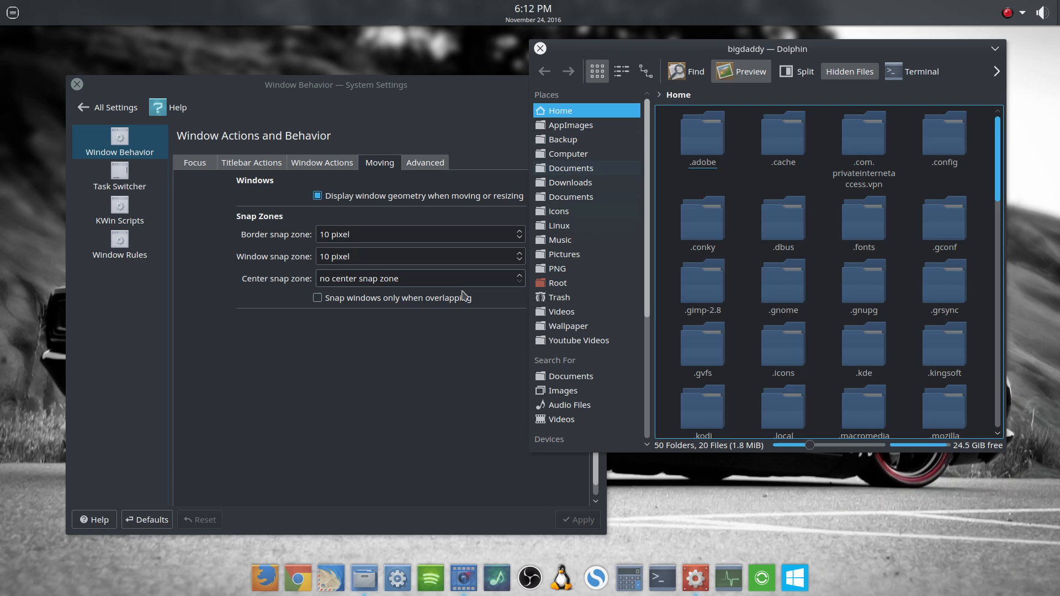
Turn off displaying window geometry when moving or resizing and apply the change
click(398, 392)
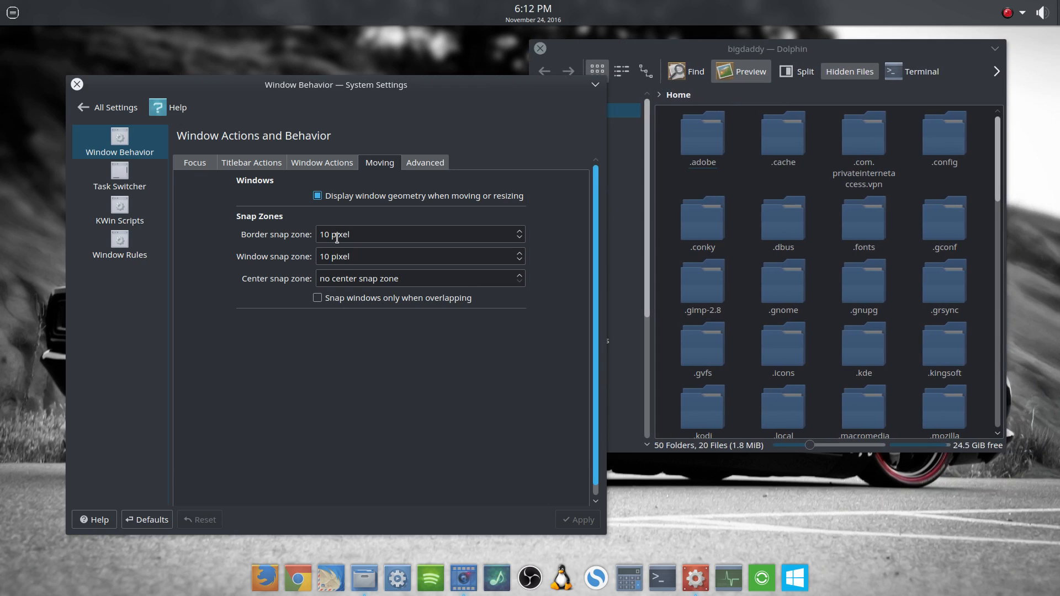
click(327, 198)
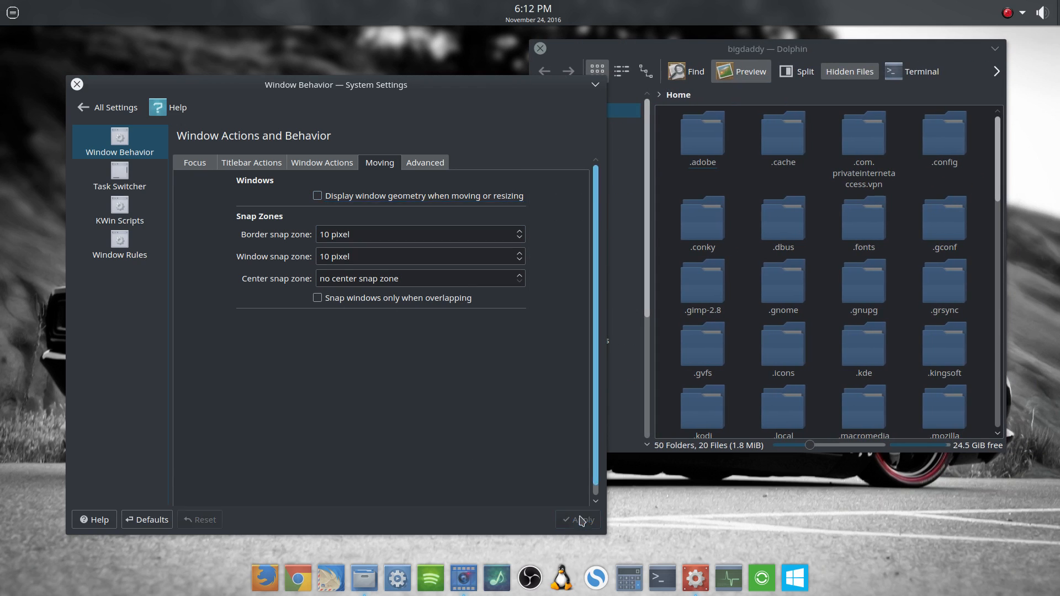
Demonstrate window snapping by moving Dolphin against the System Settings window, then return to System Settings
click(366, 253)
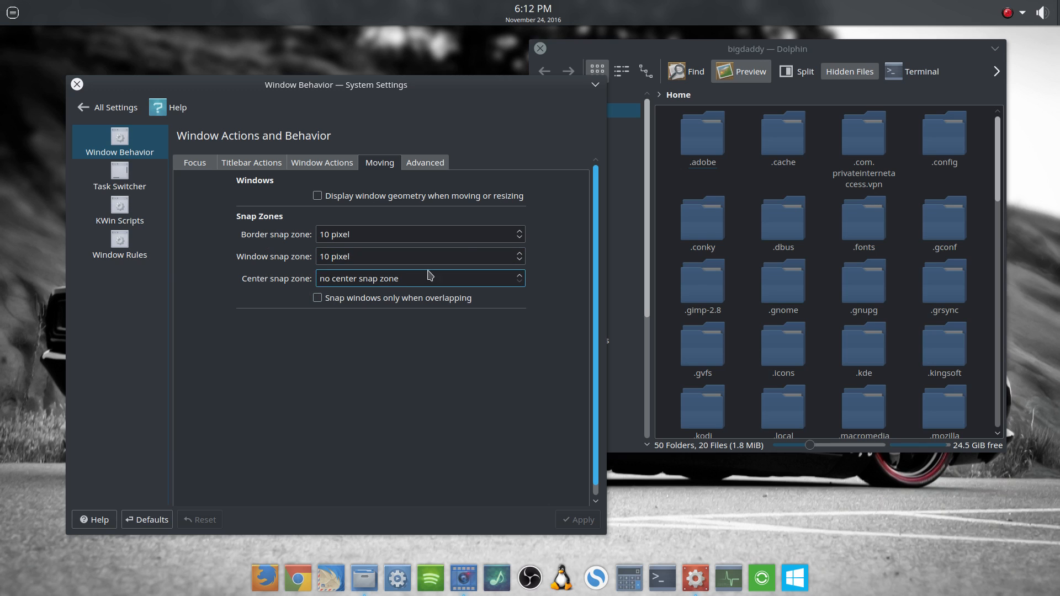
drag(783, 49, 710, 85)
click(475, 256)
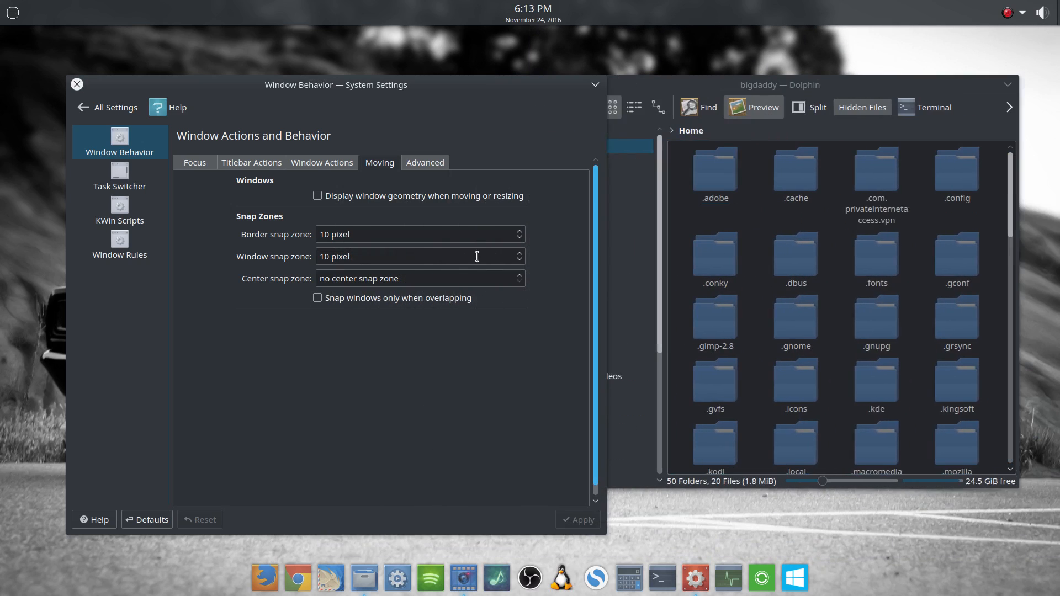
Set the border snap zone to 30 pixel and apply the change
click(520, 238)
click(522, 232)
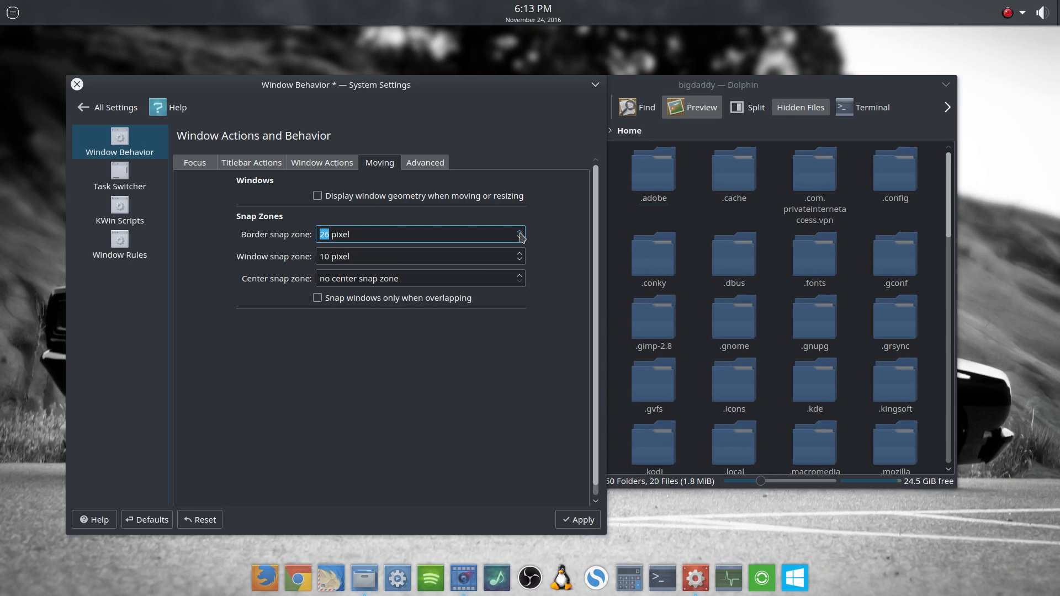
click(577, 520)
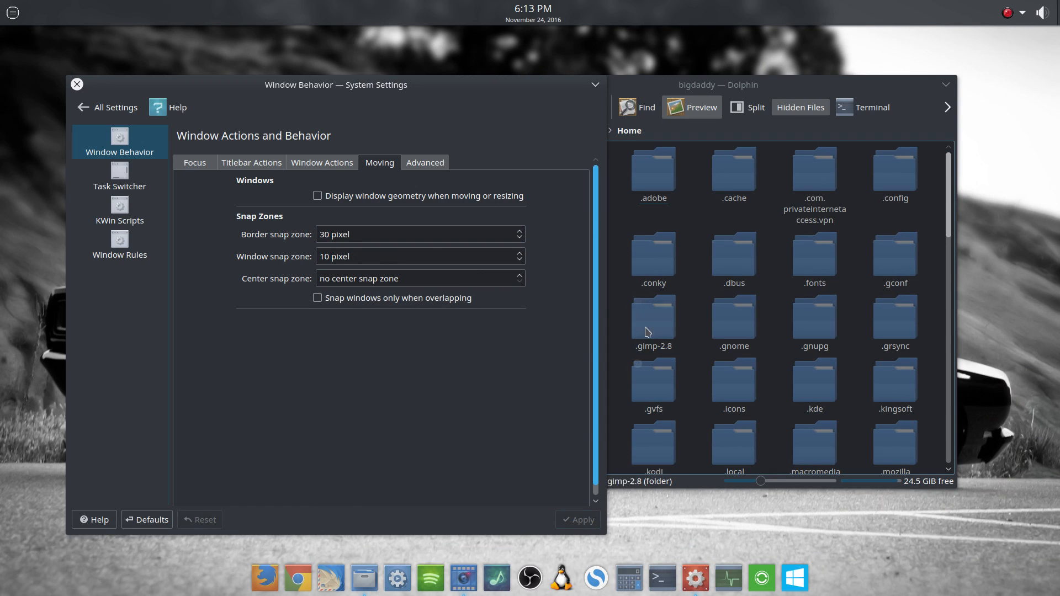
Test the 30 pixel border snap zone by moving Dolphin to the screen's edge and back beside System Settings
drag(717, 91, 983, 132)
click(838, 153)
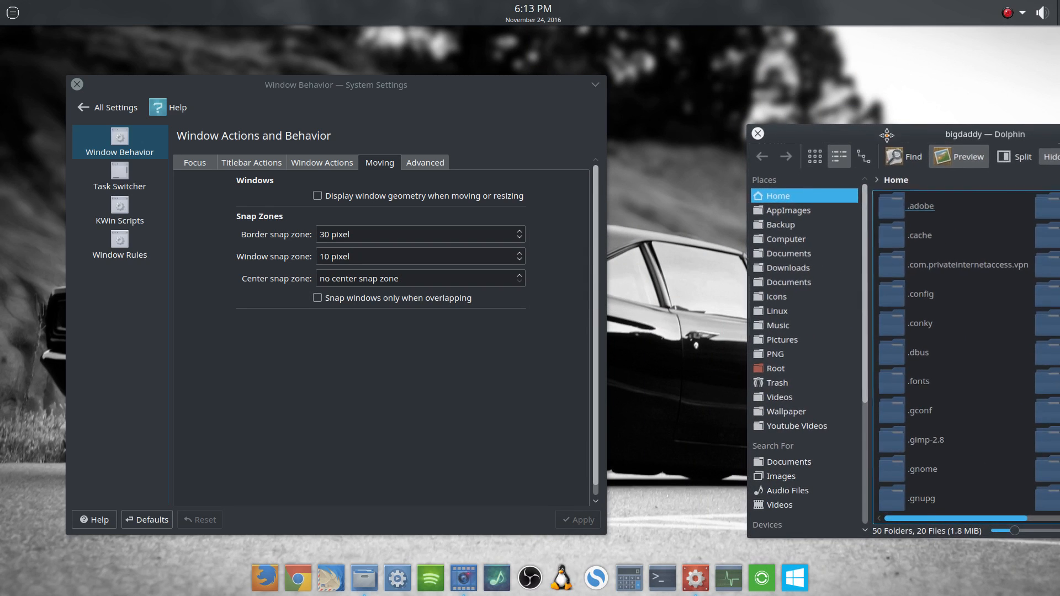
drag(871, 150, 651, 104)
Set the border snap zone to 10 pixel, apply it, and test it by moving the Dolphin window
click(509, 236)
click(520, 238)
click(519, 239)
click(520, 239)
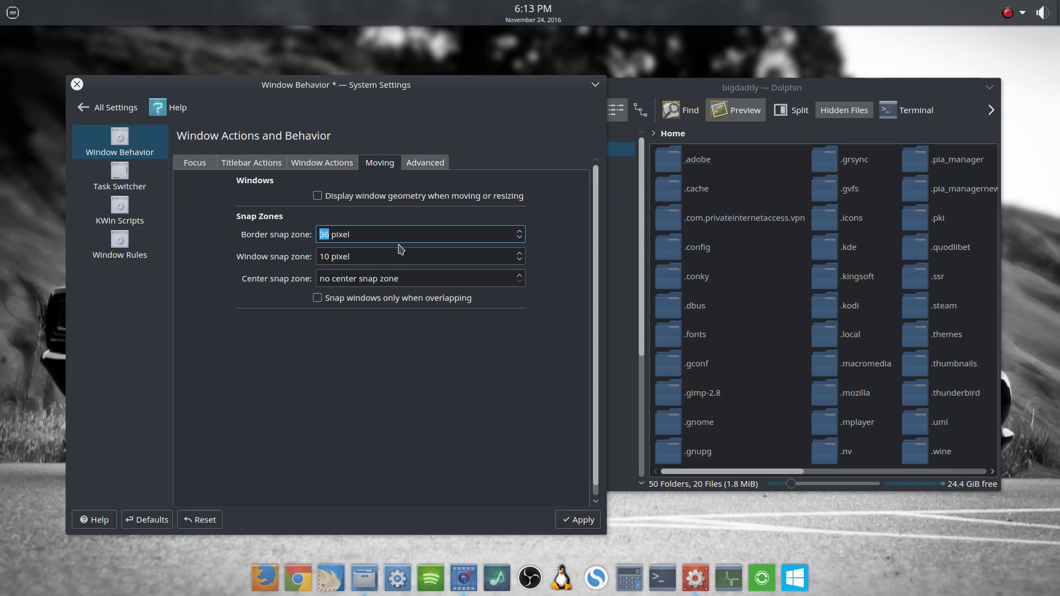
text(10)
click(577, 520)
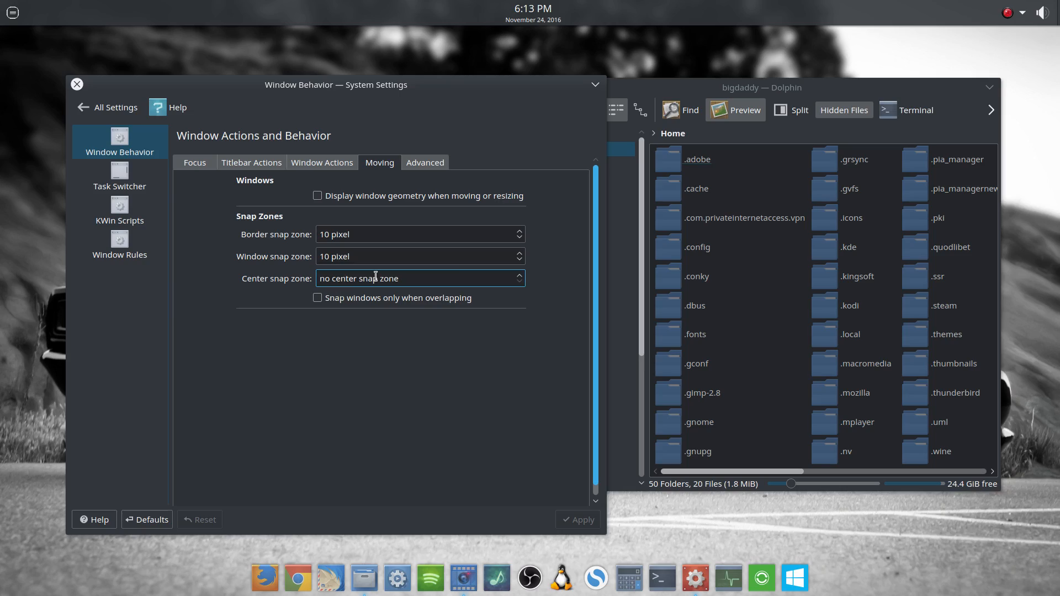
mouse_move(768, 89)
mouse_down()
mouse_move(568, 17)
mouse_move(641, 187)
mouse_move(544, 27)
mouse_move(768, 88)
mouse_up()
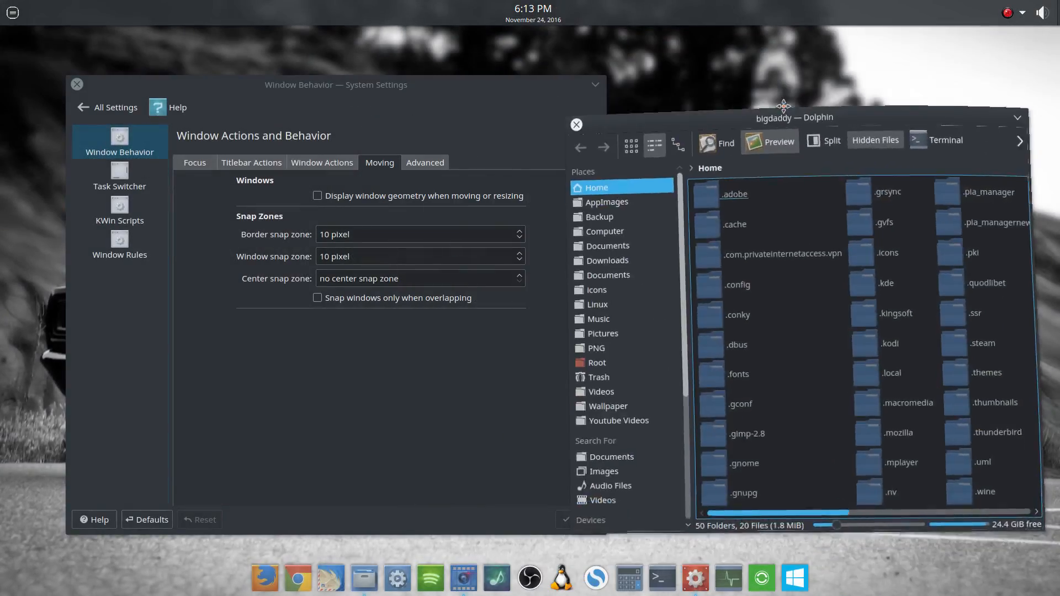
click(433, 381)
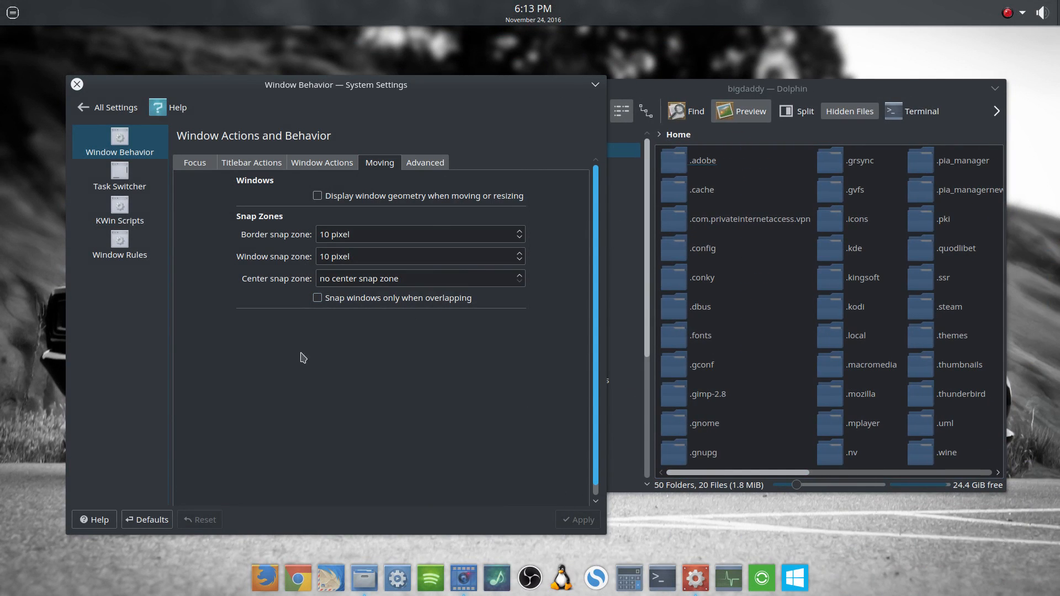
Enable and apply hover for window shading in the advanced settings, then move the Dolphin window and return to System Settings
click(433, 163)
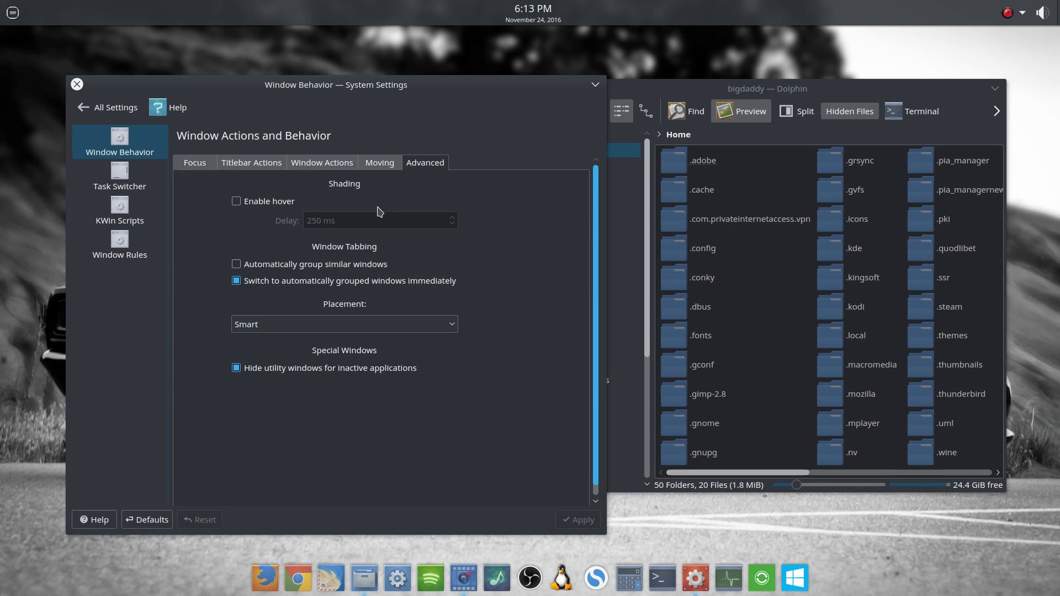
click(241, 202)
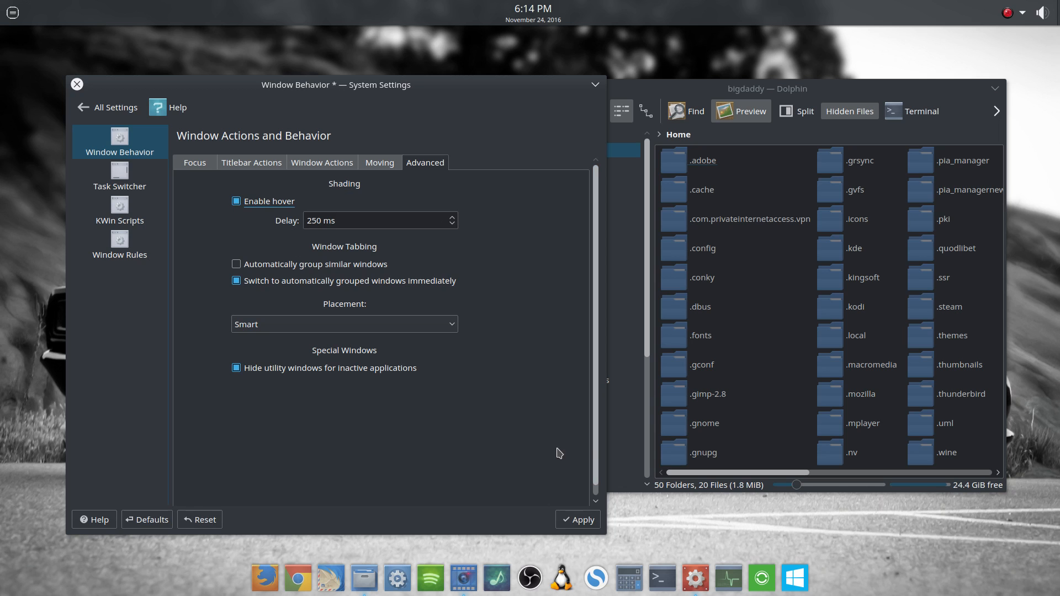
click(578, 519)
mouse_move(799, 99)
mouse_down()
mouse_move(731, 97)
mouse_move(788, 95)
mouse_up()
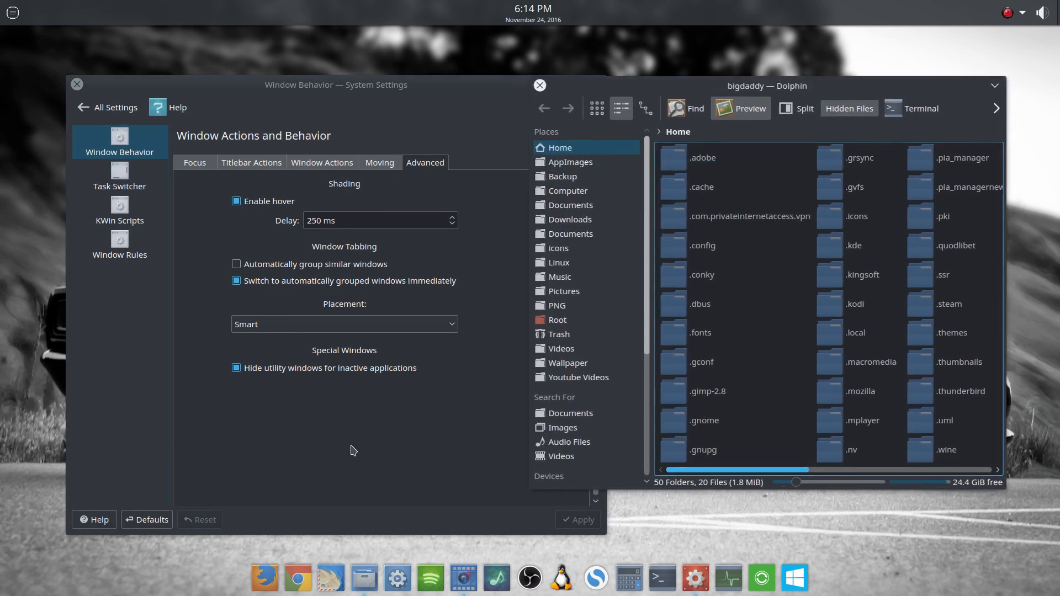
click(351, 448)
Turn off hover for shading, set the window placement to Centered, and apply the changes
click(249, 203)
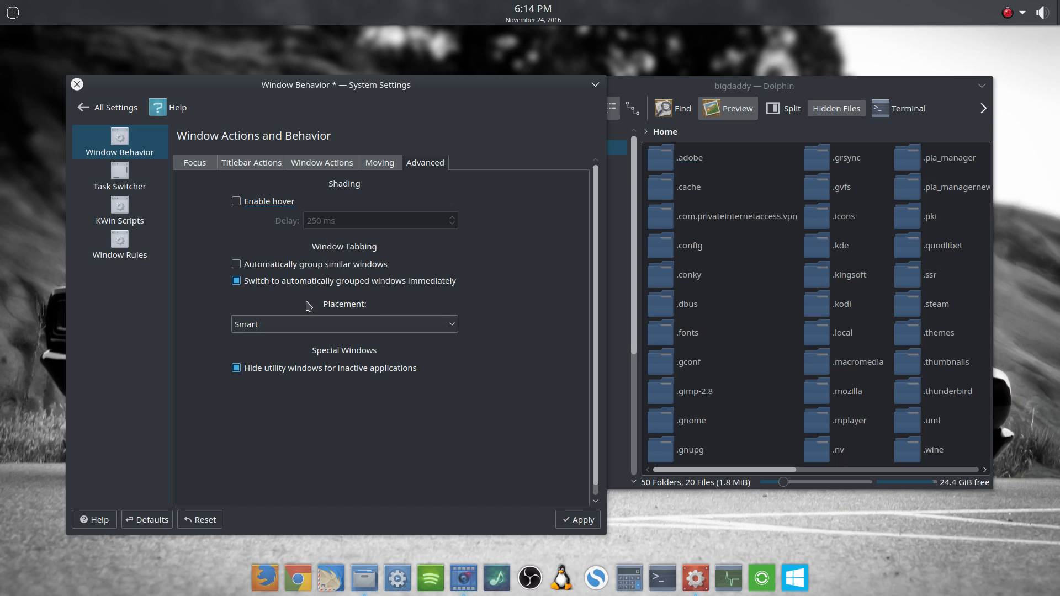
click(374, 328)
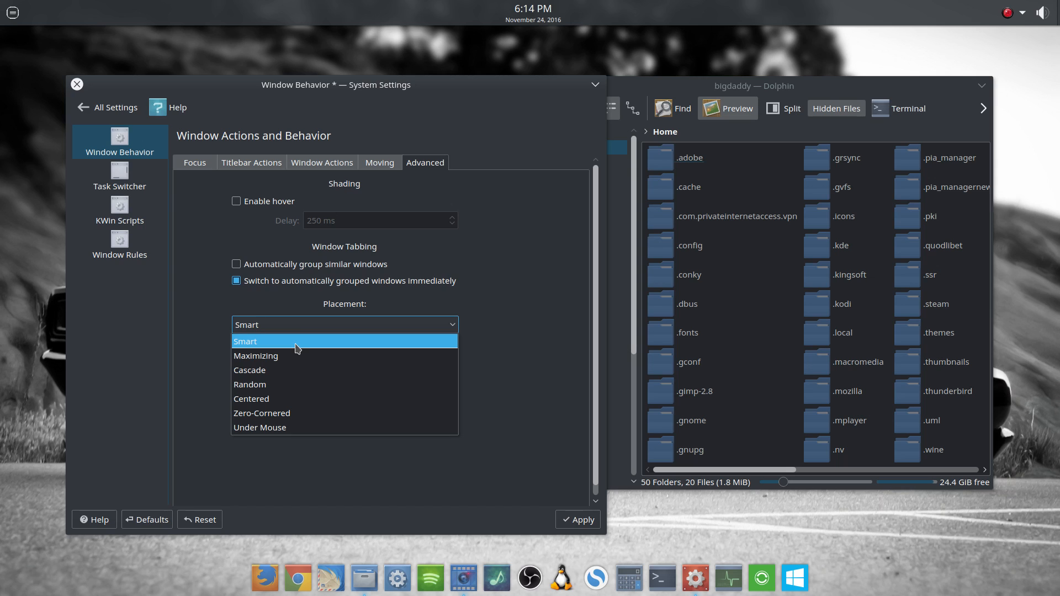
click(278, 399)
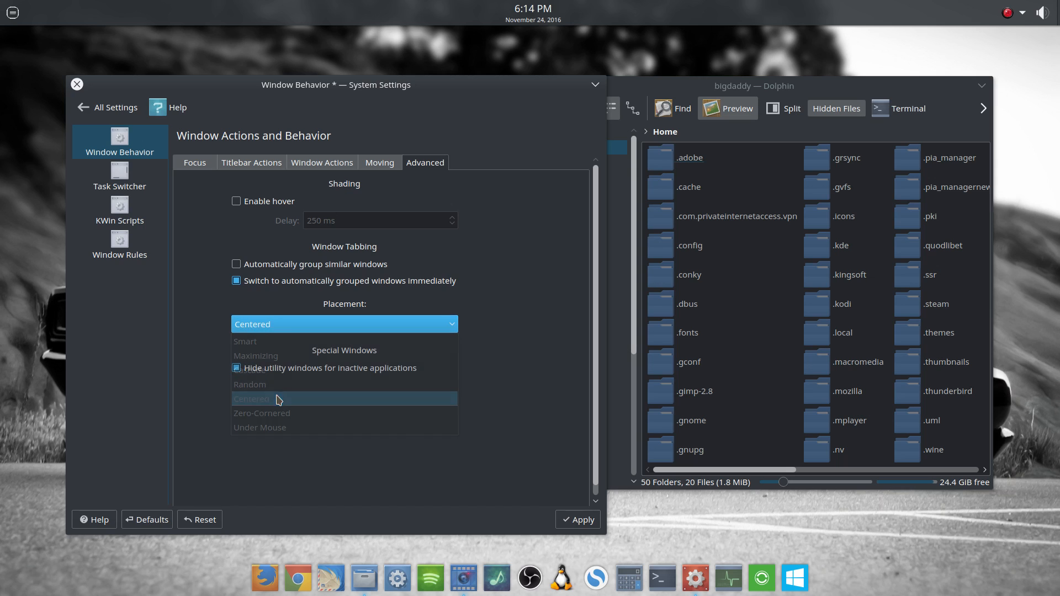
click(574, 519)
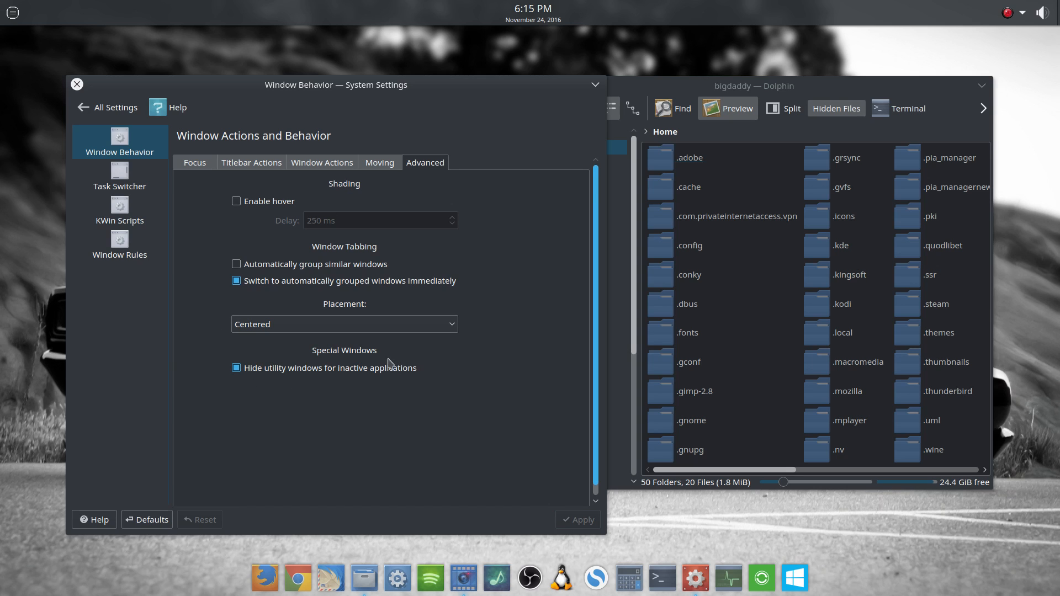
View the Task Switcher settings and return to the Window Behavior settings
click(131, 171)
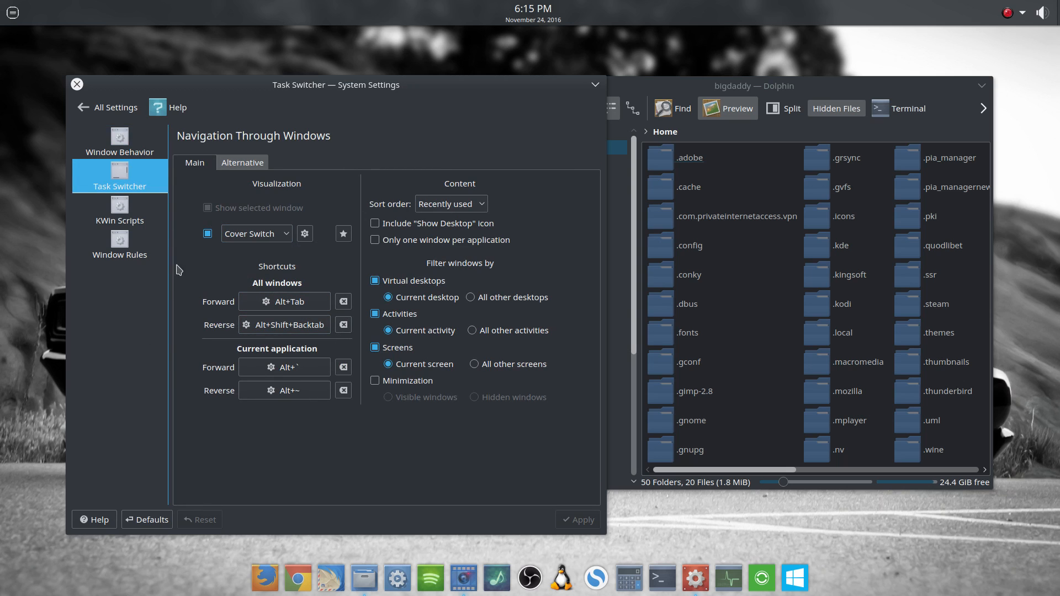
click(134, 145)
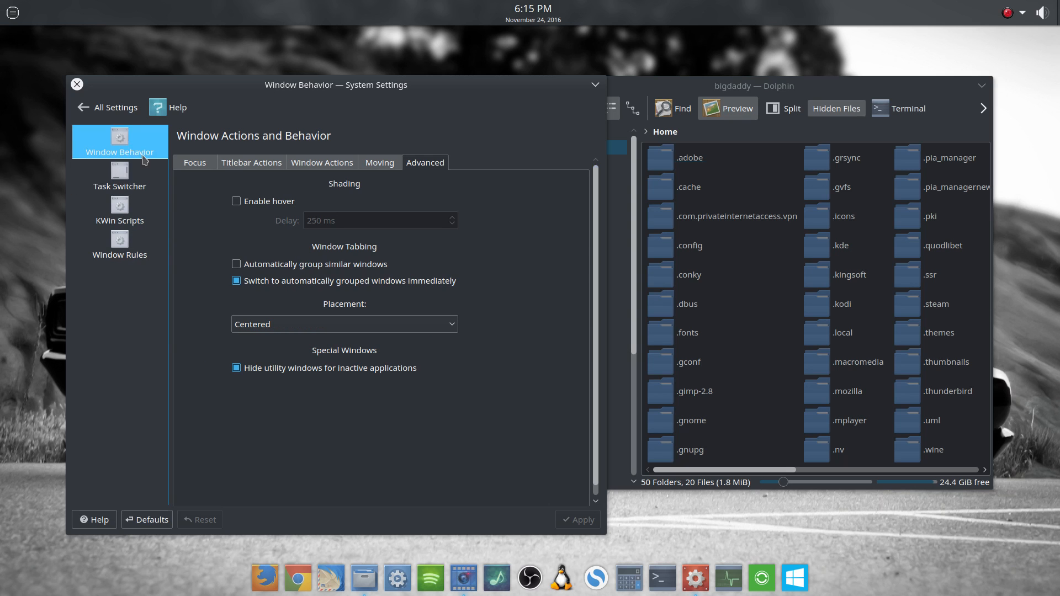
Close the Dolphin window and move the System Settings window to the middle of the desktop
click(653, 91)
click(527, 85)
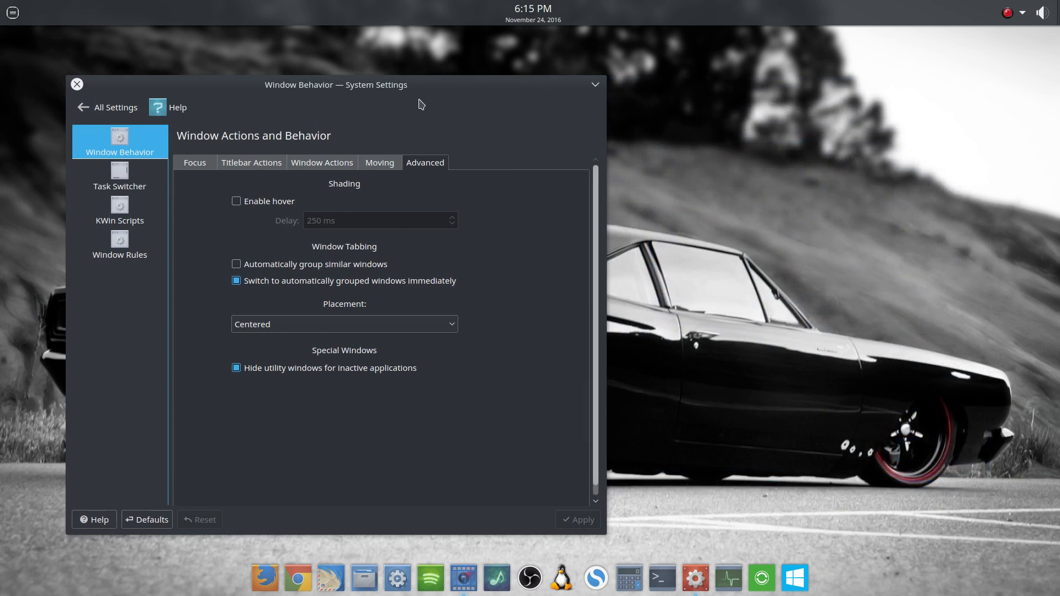
drag(417, 87, 599, 91)
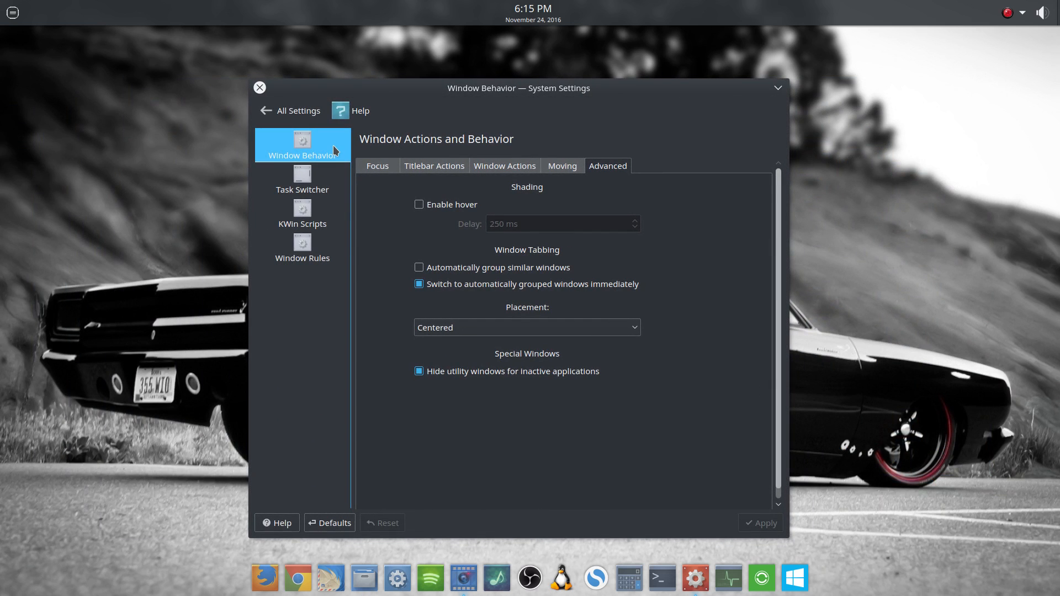